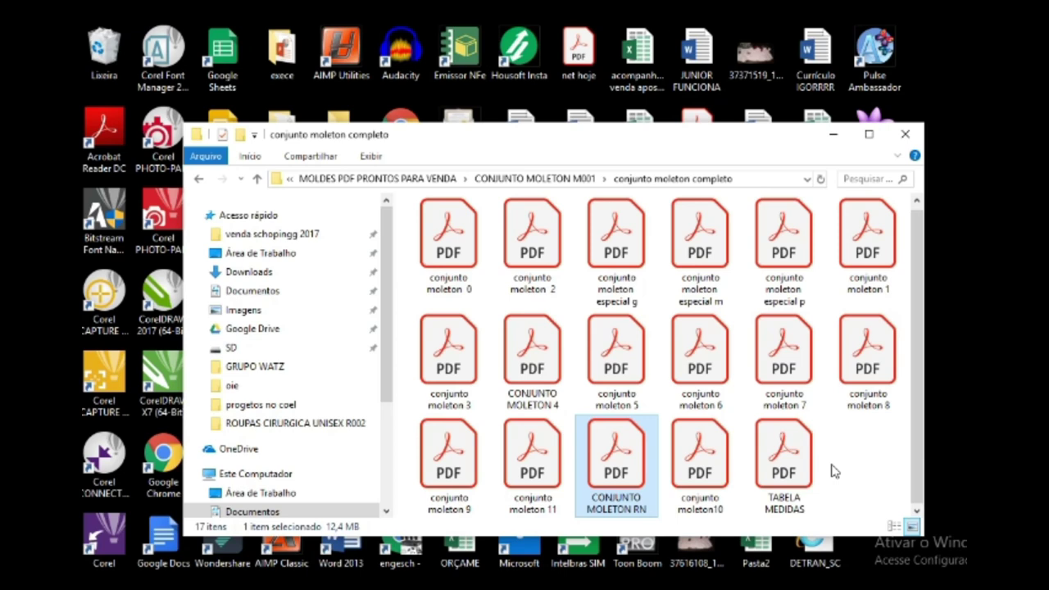
Step: Open the protected CONJUNTO MOLETON RN PDF by entering its document password
{"action": "double_click", "coordinate": [614, 481]}
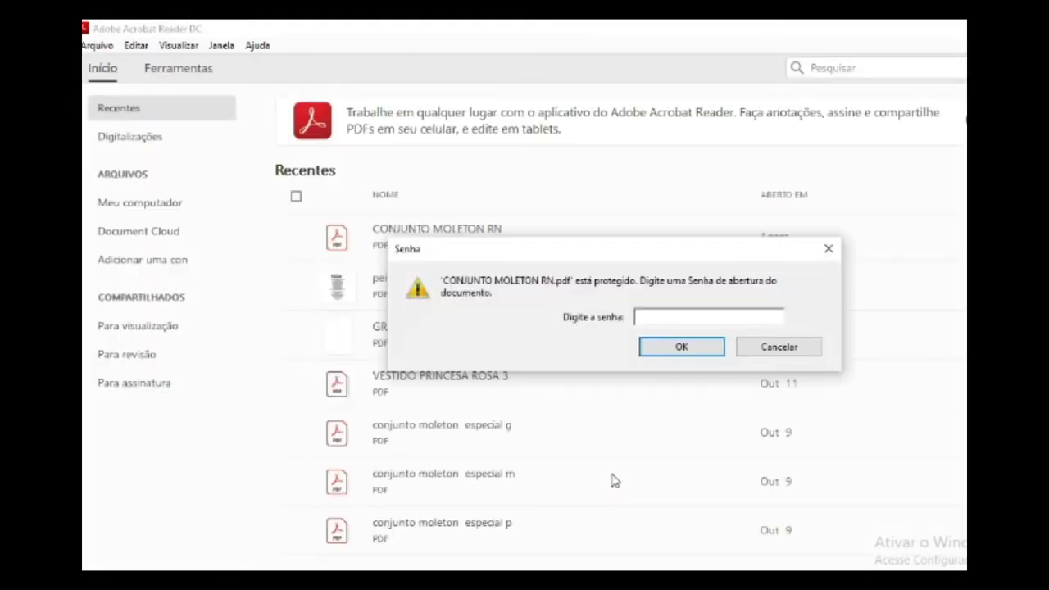
{"action": "type", "text": "*"}
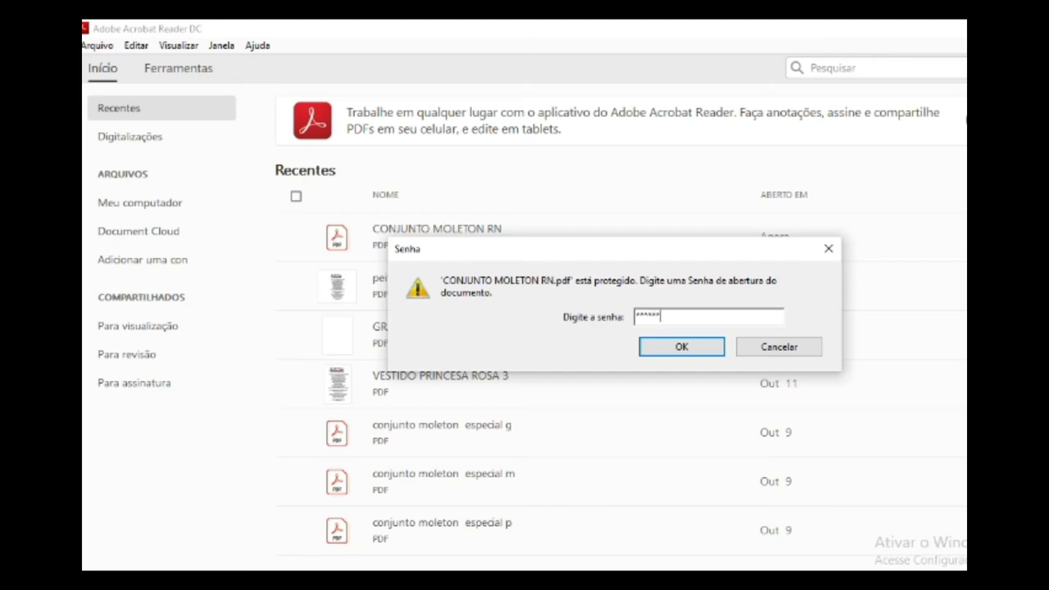
{"action": "key", "text": "Return"}
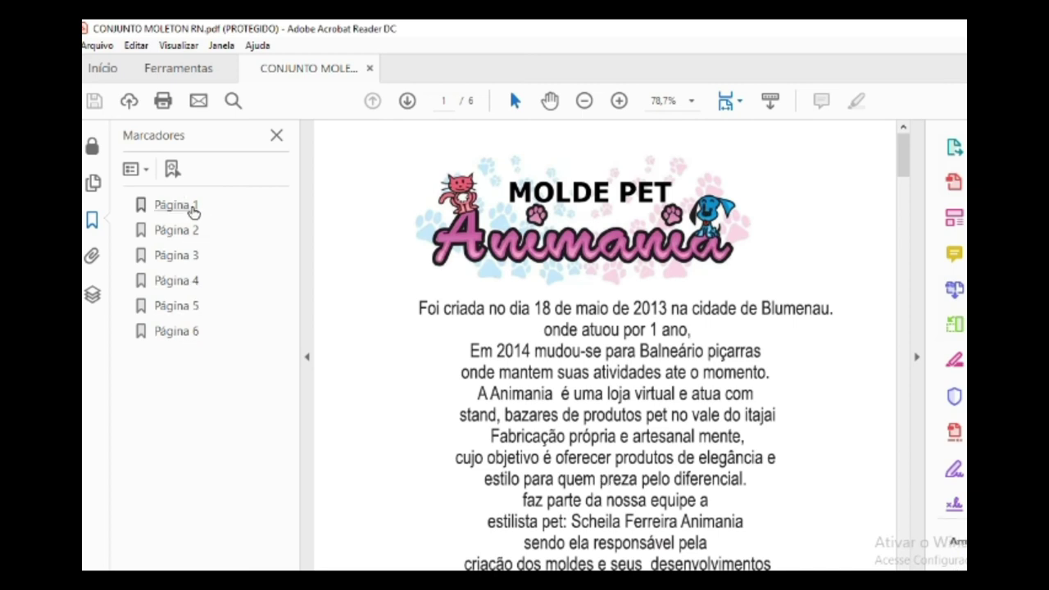
Step: Read through pages 1 to 6 of the PDF, covering the pattern pieces, photos, assembly scheme and real-size printing instructions
{"action": "left_click", "coordinate": [190, 205]}
{"action": "scroll", "coordinate": [562, 370], "scroll_direction": "down", "scroll_amount": 3}
{"action": "scroll", "coordinate": [562, 370], "scroll_direction": "down", "scroll_amount": 12}
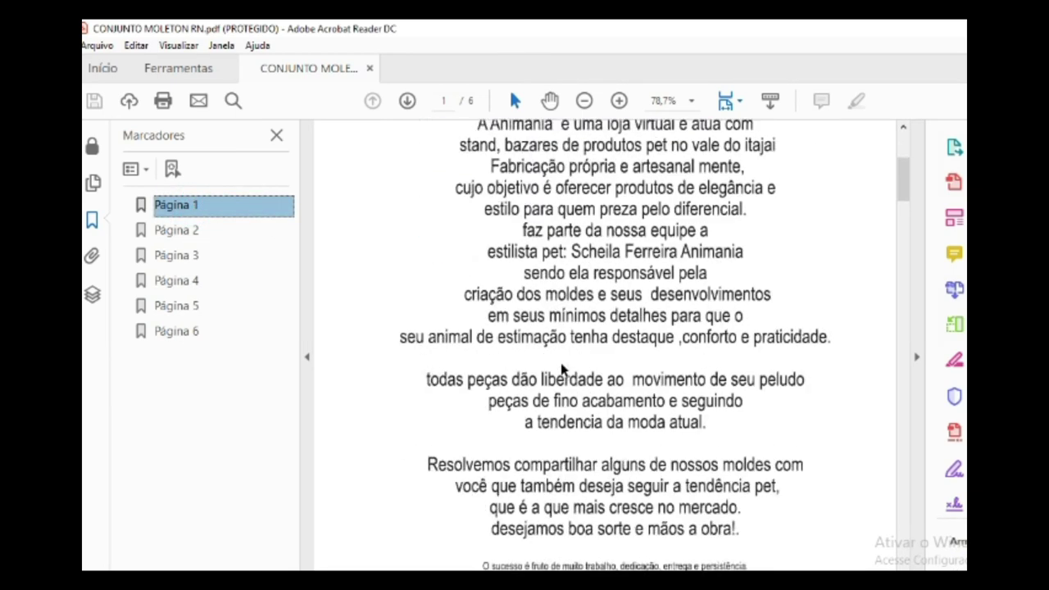
{"action": "scroll", "coordinate": [562, 370], "scroll_direction": "down", "scroll_amount": 6}
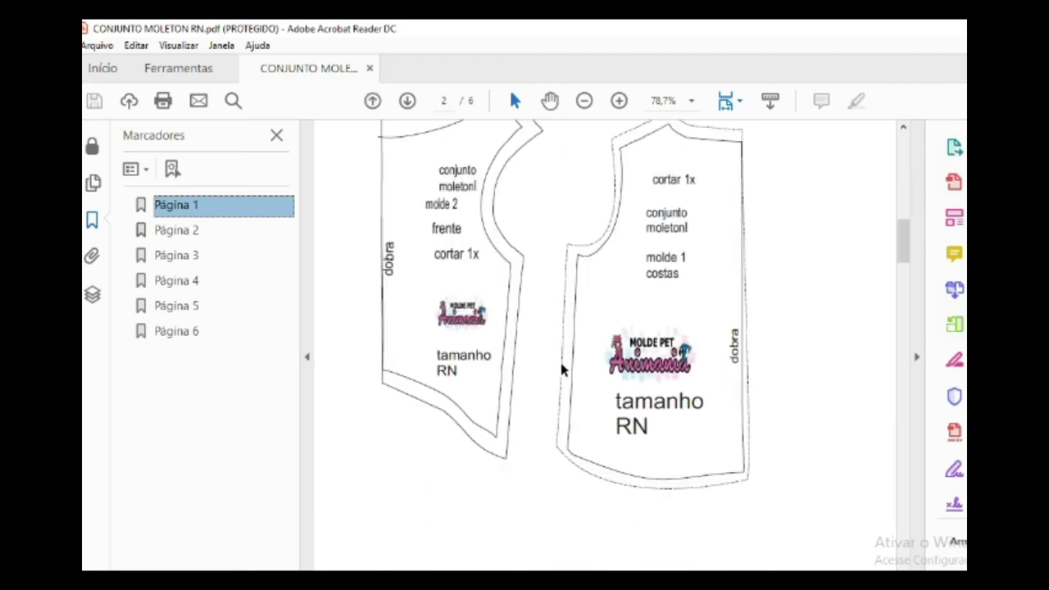
{"action": "scroll", "coordinate": [651, 419], "scroll_direction": "down", "scroll_amount": 10}
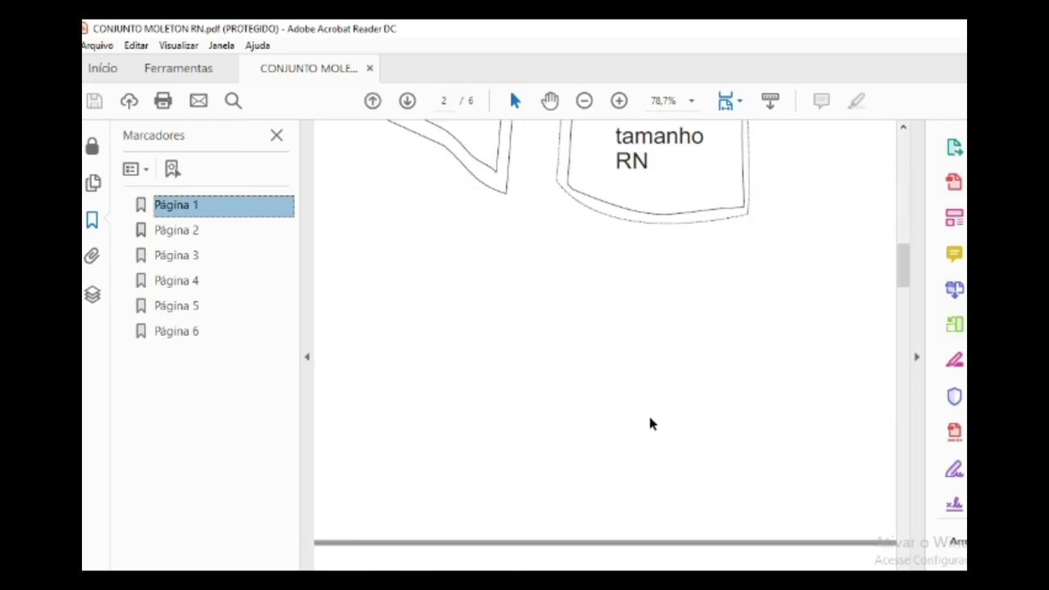
{"action": "scroll", "coordinate": [651, 418], "scroll_direction": "down", "scroll_amount": 3}
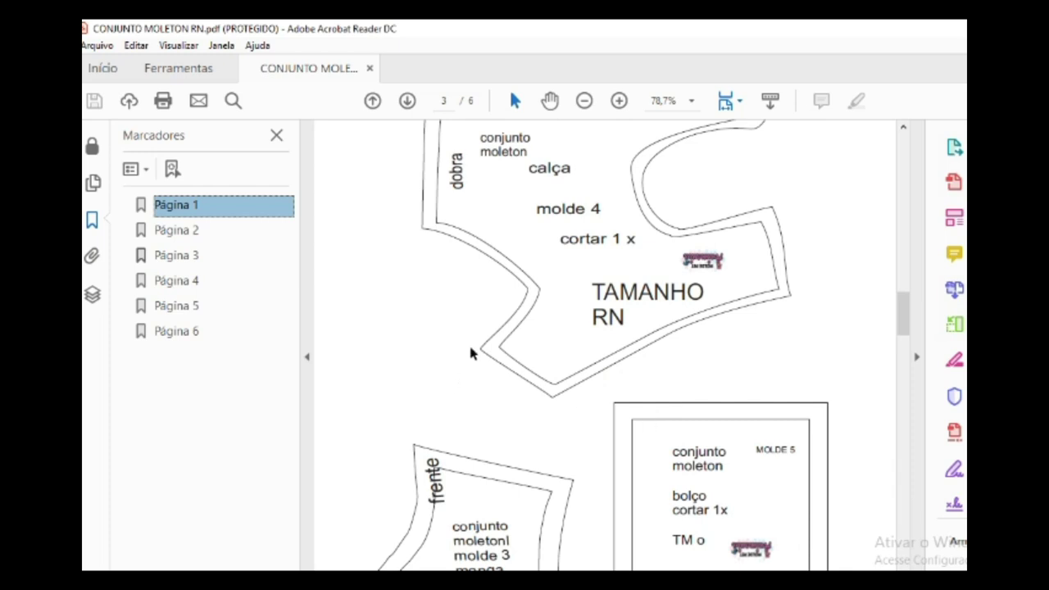
{"action": "scroll", "coordinate": [624, 439], "scroll_direction": "down", "scroll_amount": 7}
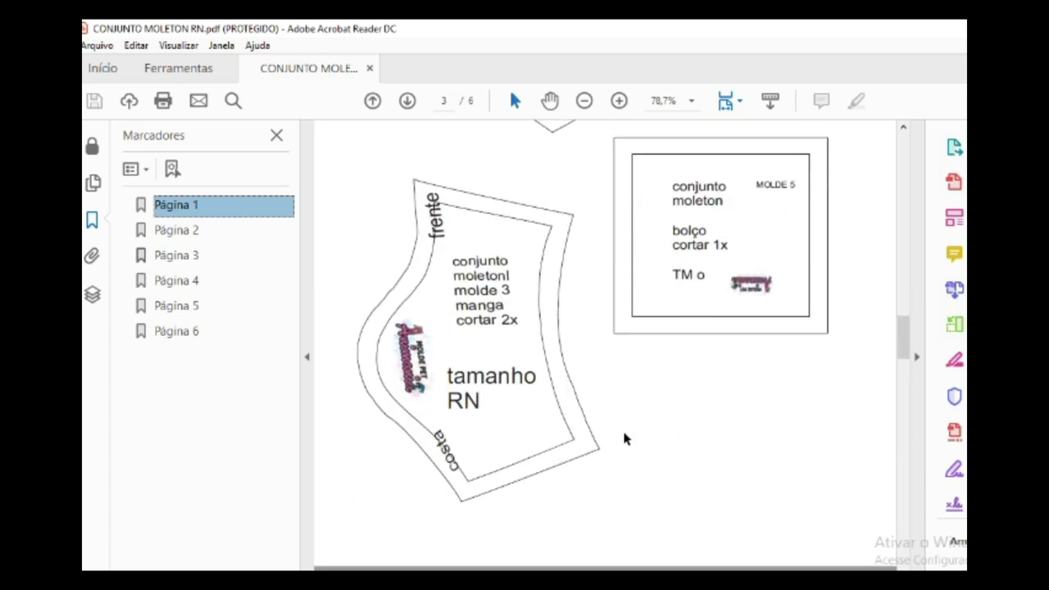
{"action": "scroll", "coordinate": [623, 438], "scroll_direction": "down", "scroll_amount": 14}
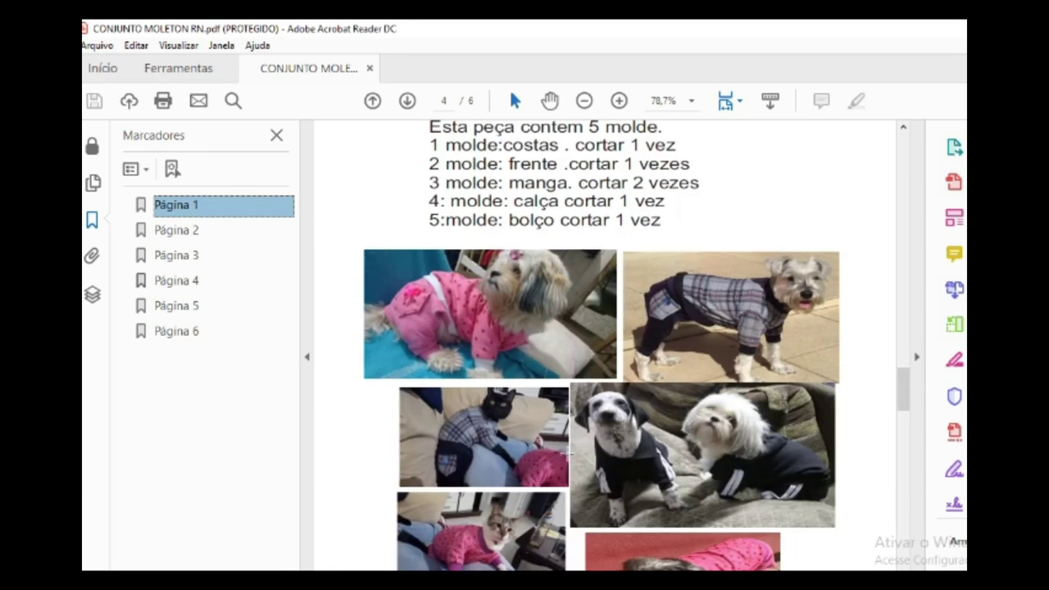
{"action": "scroll", "coordinate": [572, 426], "scroll_direction": "down", "scroll_amount": 10}
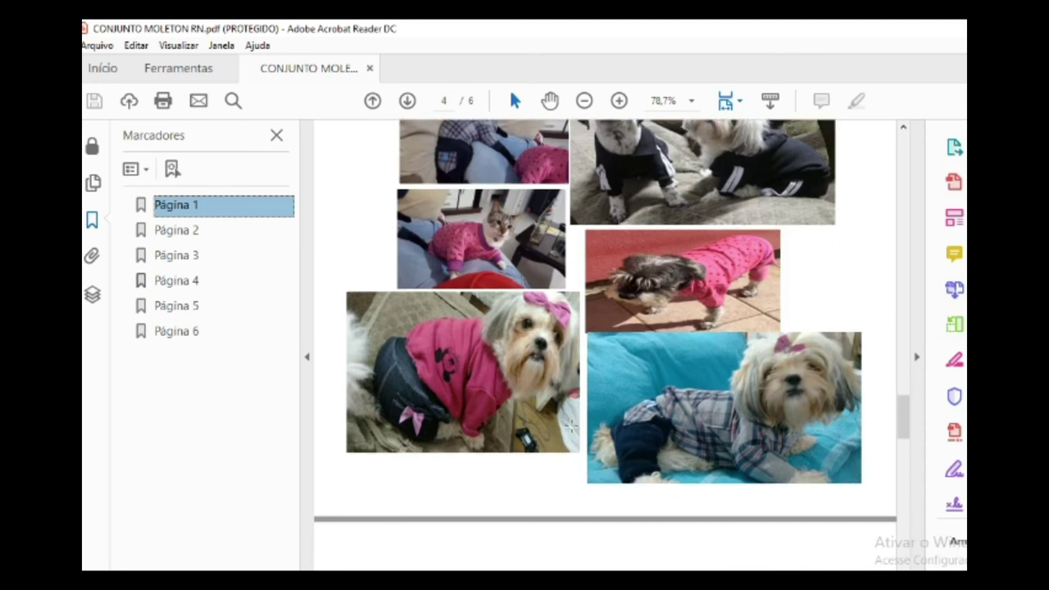
{"action": "scroll", "coordinate": [572, 432], "scroll_direction": "down", "scroll_amount": 11}
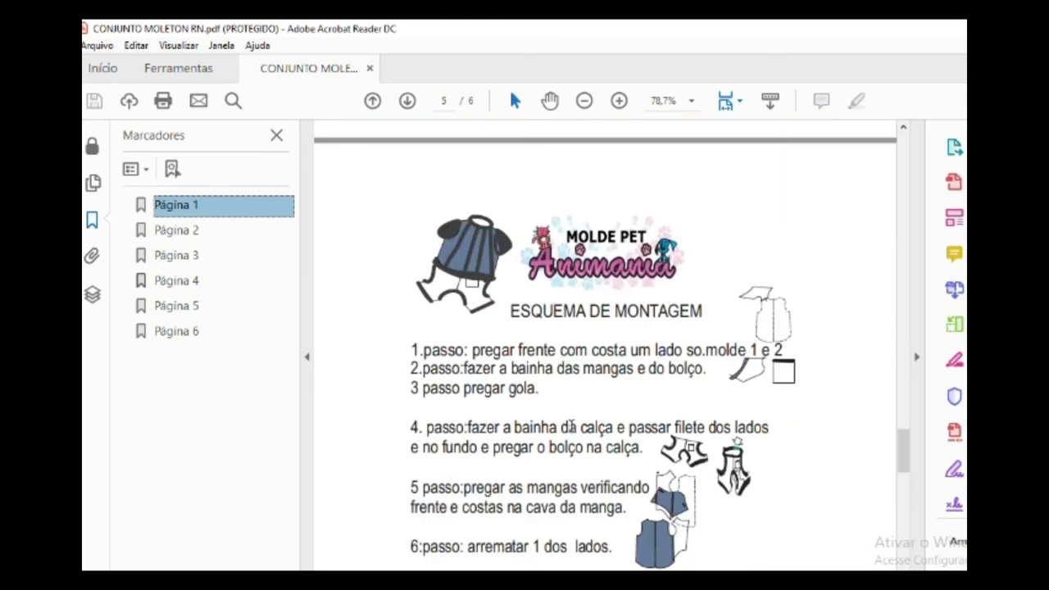
{"action": "scroll", "coordinate": [571, 427], "scroll_direction": "down", "scroll_amount": 15}
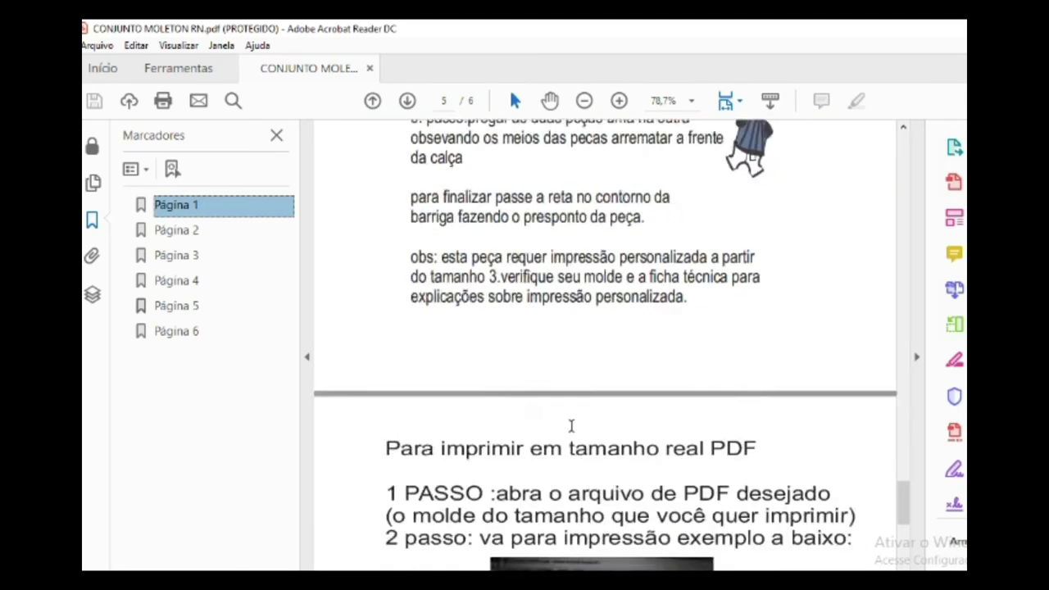
{"action": "scroll", "coordinate": [560, 475], "scroll_direction": "down", "scroll_amount": 11}
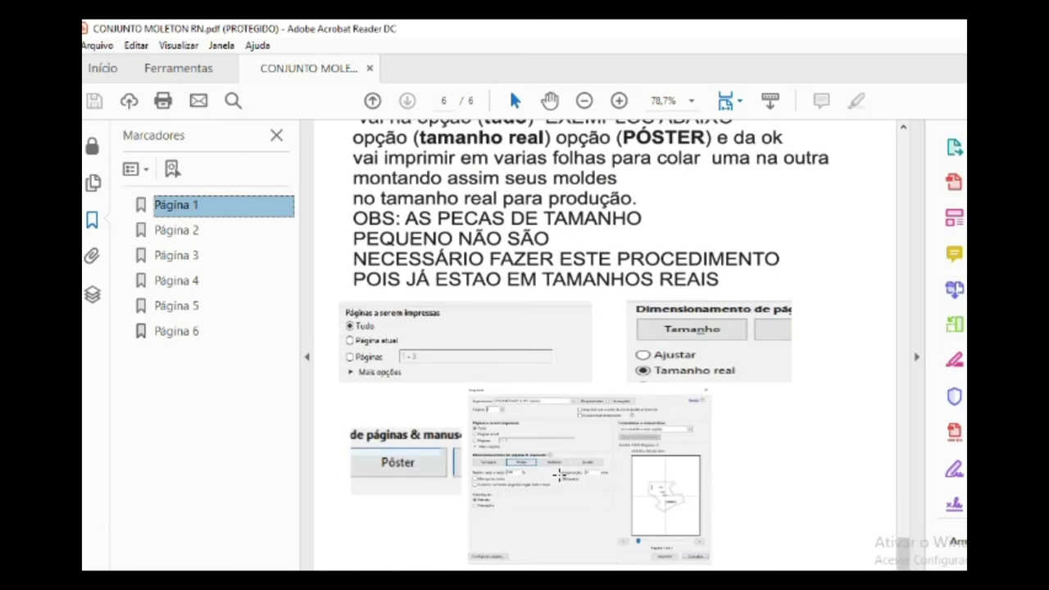
{"action": "scroll", "coordinate": [560, 474], "scroll_direction": "up", "scroll_amount": 2}
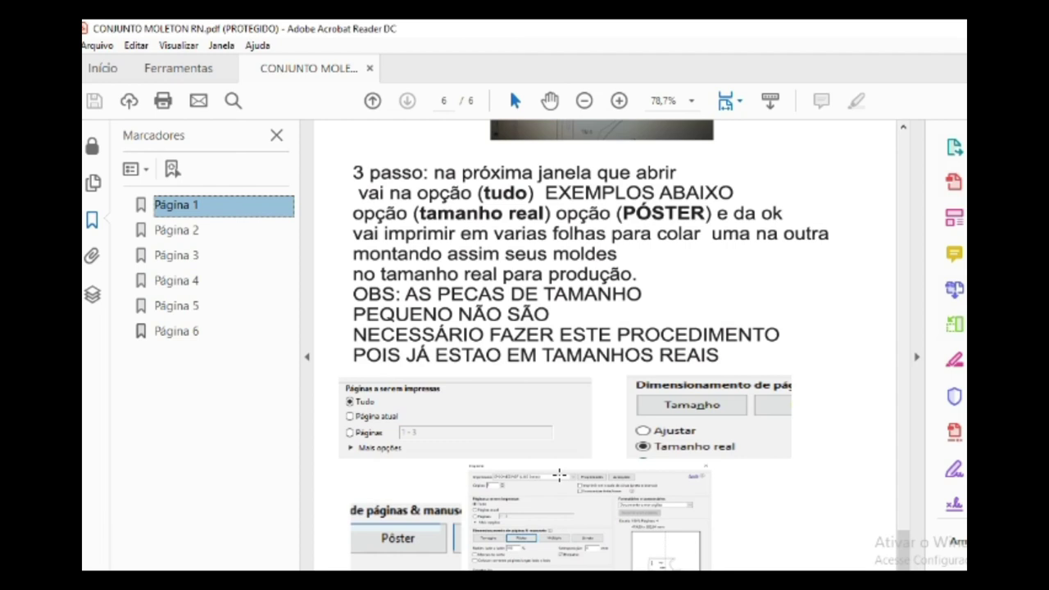
Step: Review the RN pattern pieces on pages 2 and 3 and the cutting list on page 4
{"action": "left_click", "coordinate": [194, 235]}
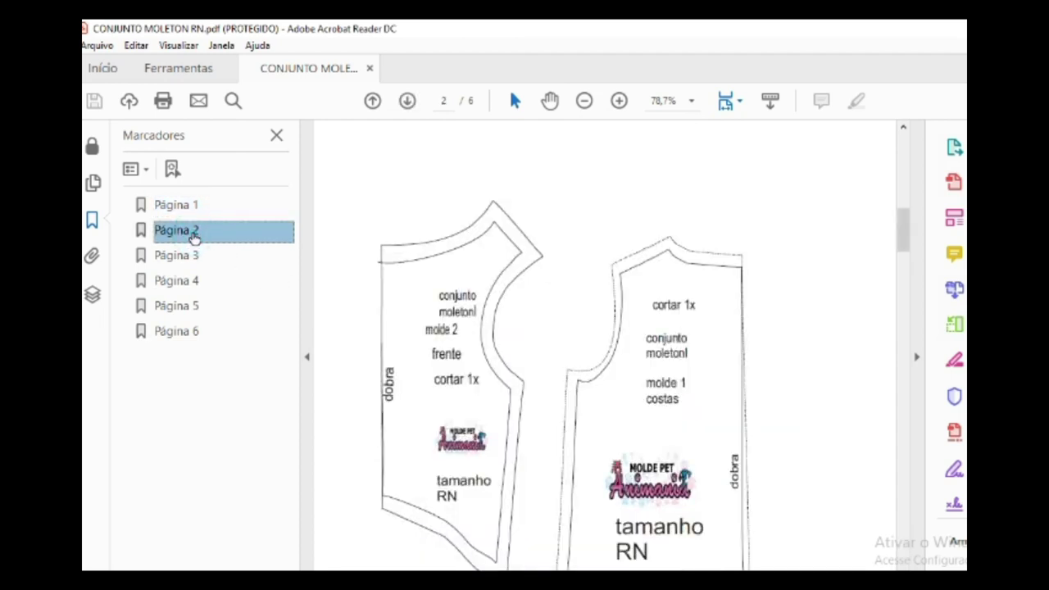
{"action": "left_click", "coordinate": [194, 257]}
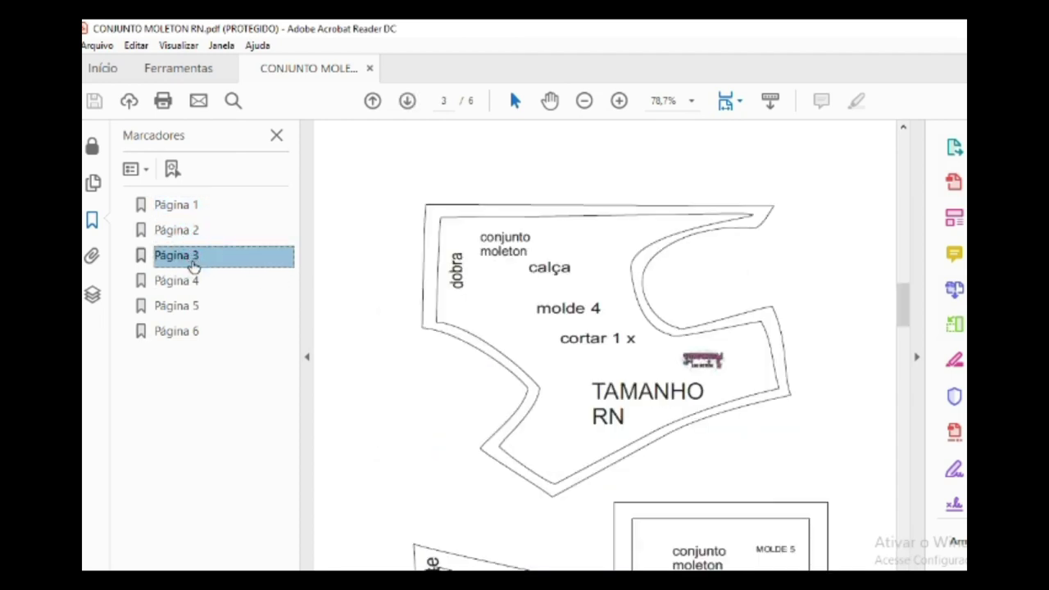
{"action": "left_click", "coordinate": [191, 283]}
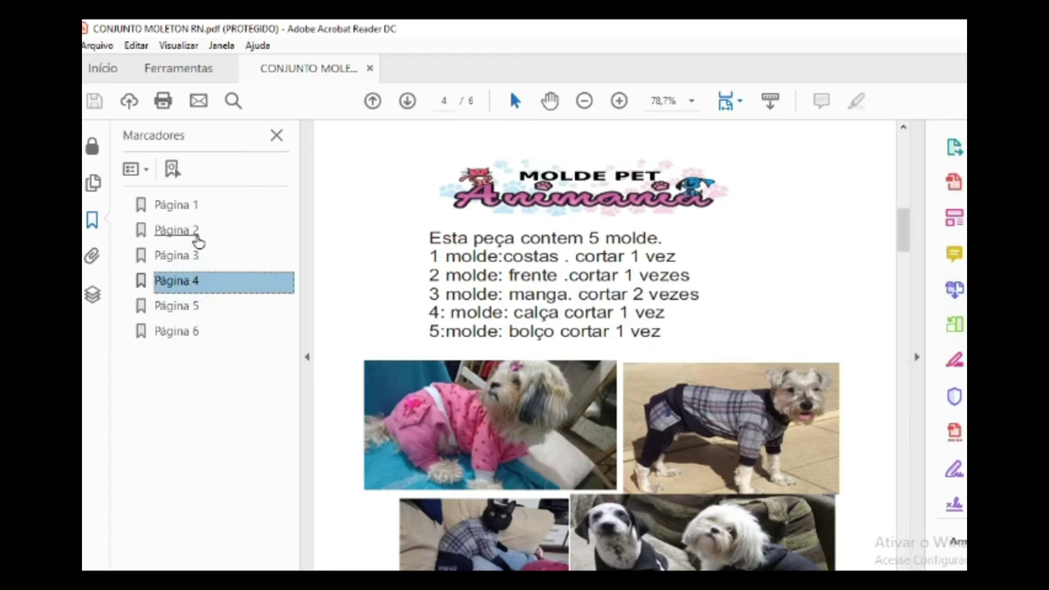
{"action": "left_click", "coordinate": [197, 236]}
{"action": "left_click", "coordinate": [197, 260]}
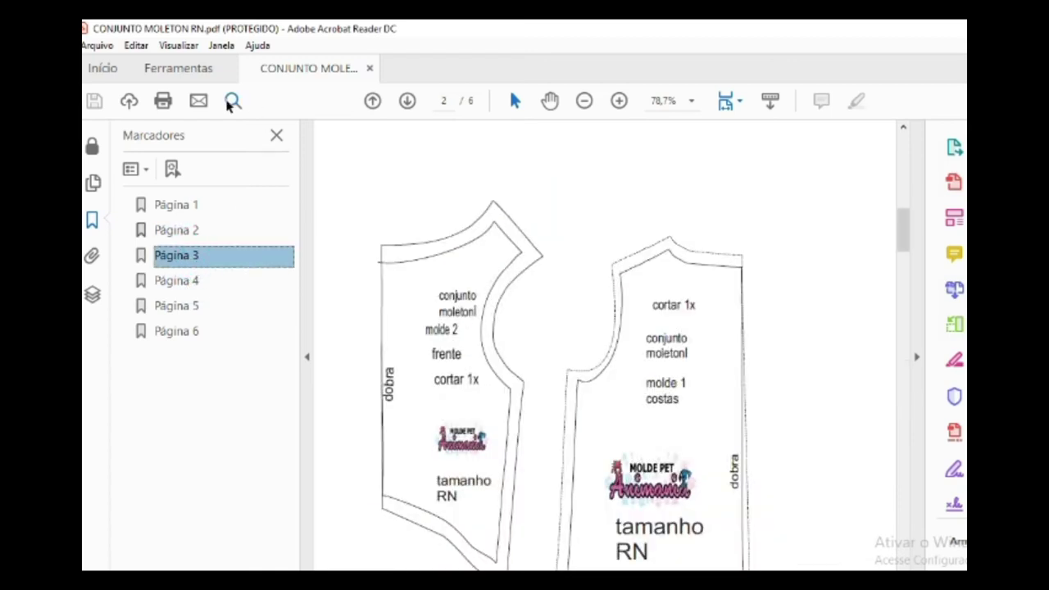
Step: Print all pages of the RN pattern with Tamanho real scaling after previewing page 2, and close the PDF reader
{"action": "left_click", "coordinate": [159, 106]}
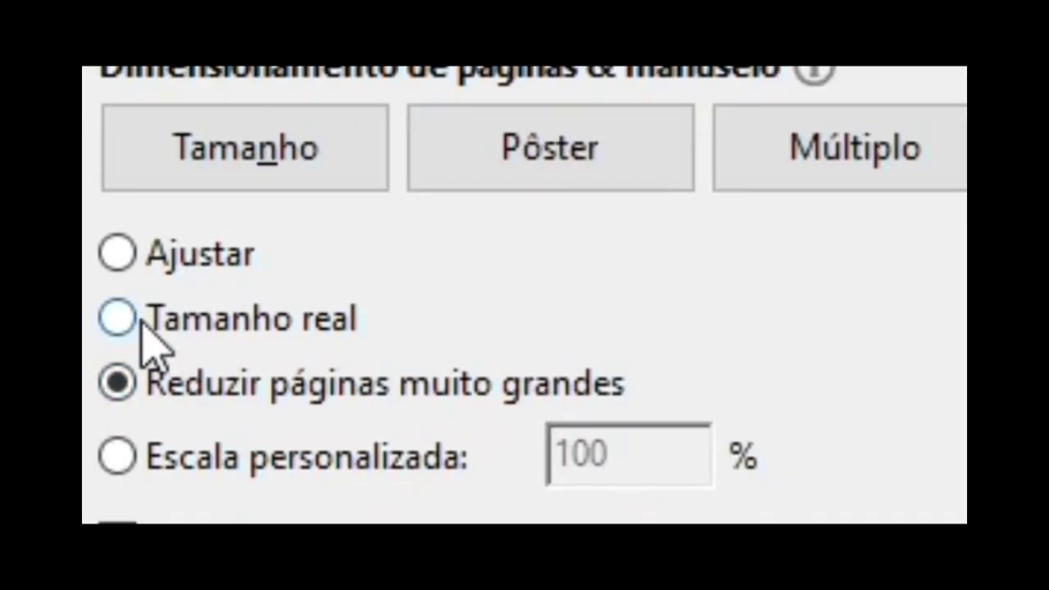
{"action": "left_click", "coordinate": [186, 211]}
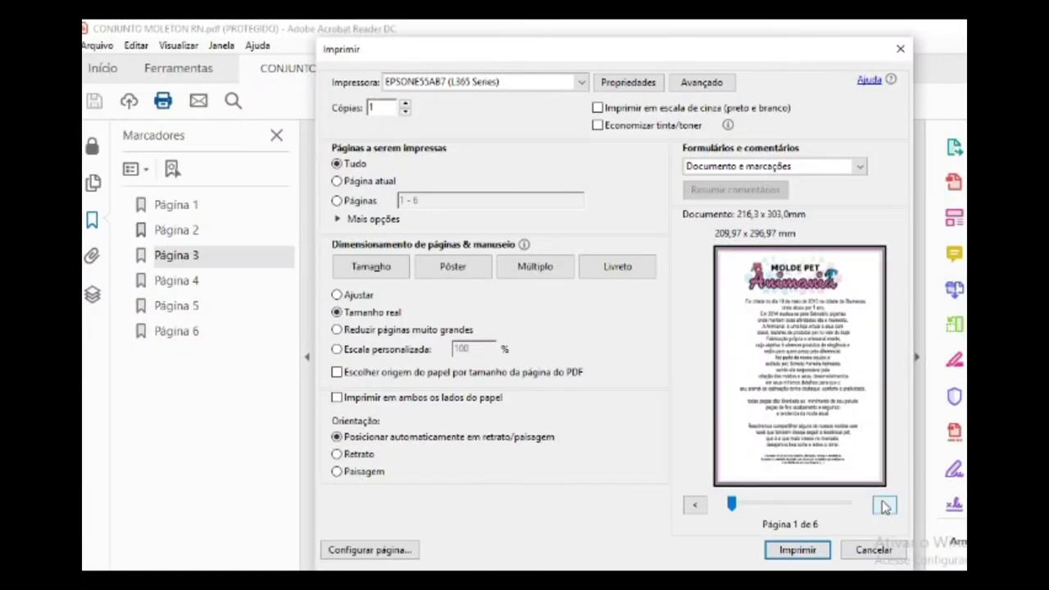
{"action": "left_click", "coordinate": [884, 505]}
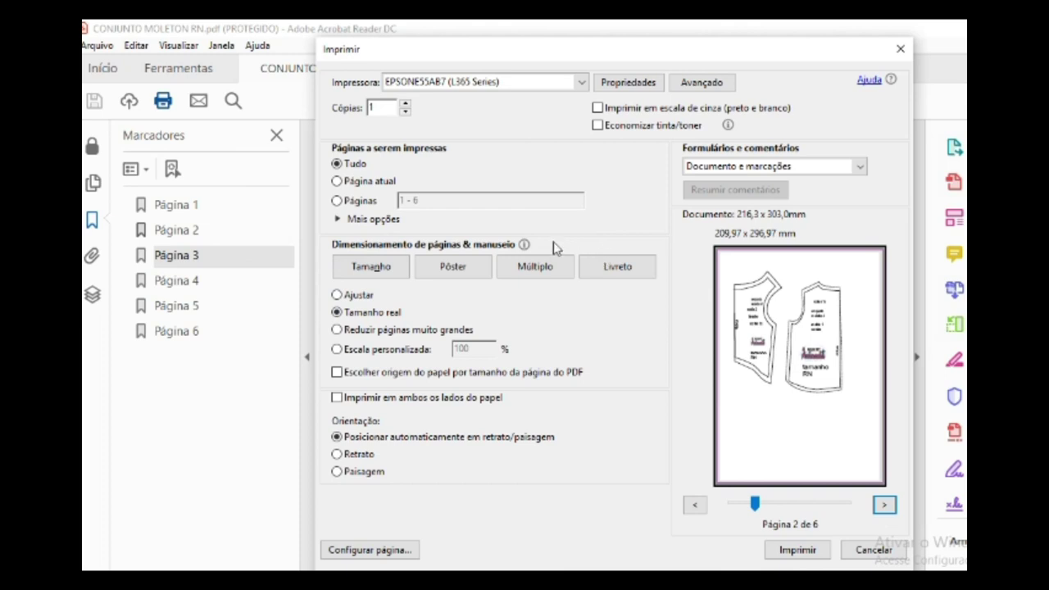
{"action": "left_click", "coordinate": [798, 549]}
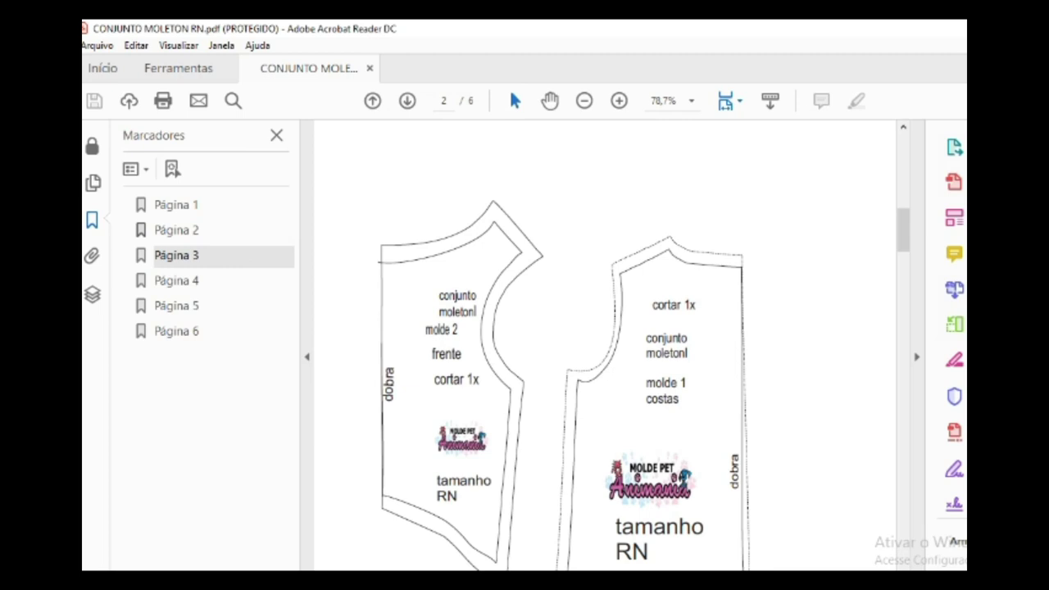
{"action": "key", "text": "ctrl+q"}
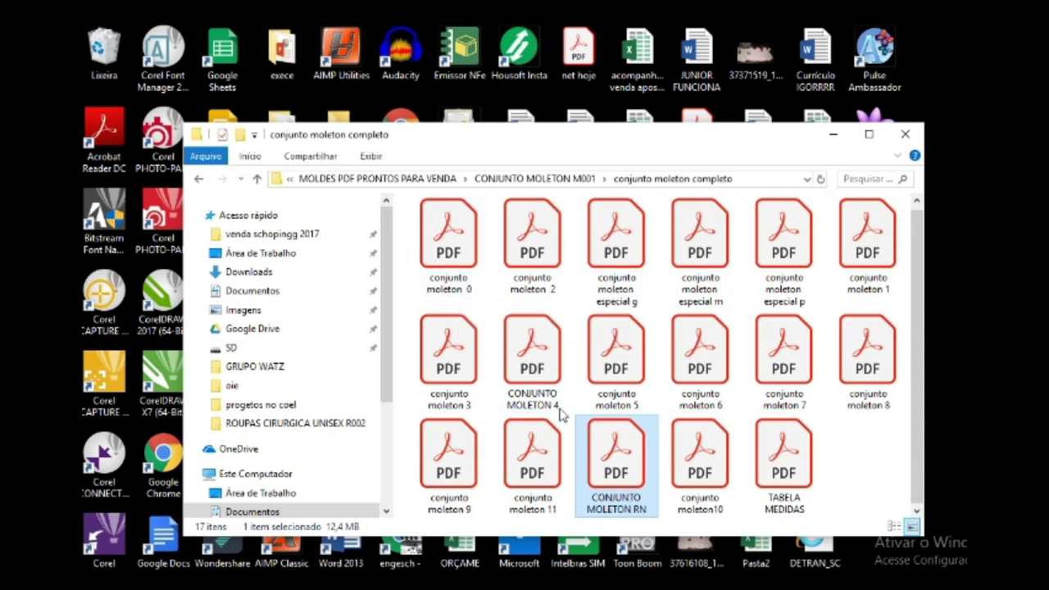
Step: Open the protected conjunto moleton 0 PDF by entering its document password
{"action": "left_click", "coordinate": [471, 270]}
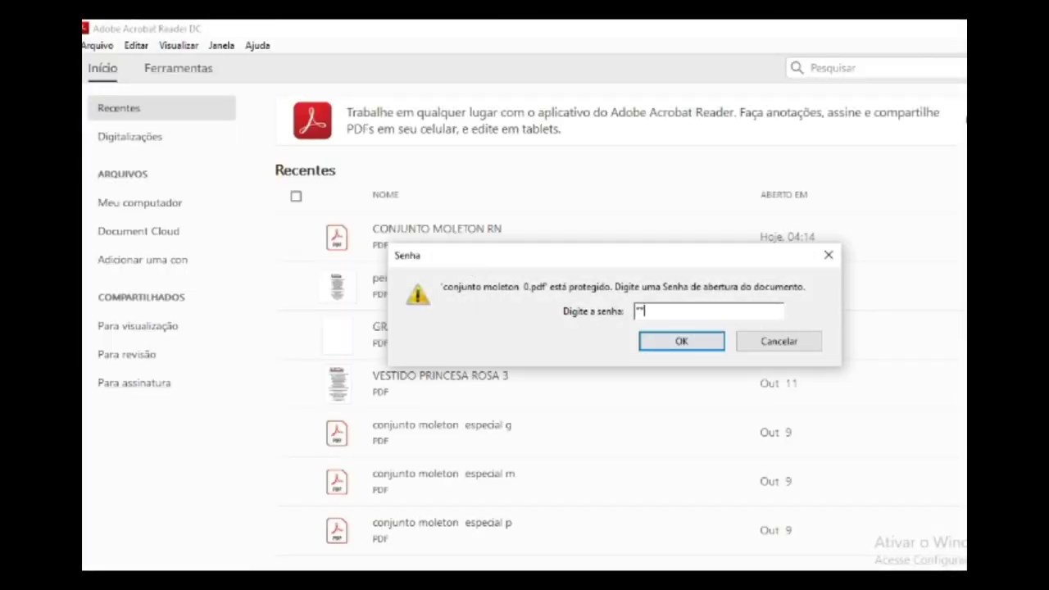
{"action": "type", "text": "*****"}
{"action": "key", "text": "Return"}
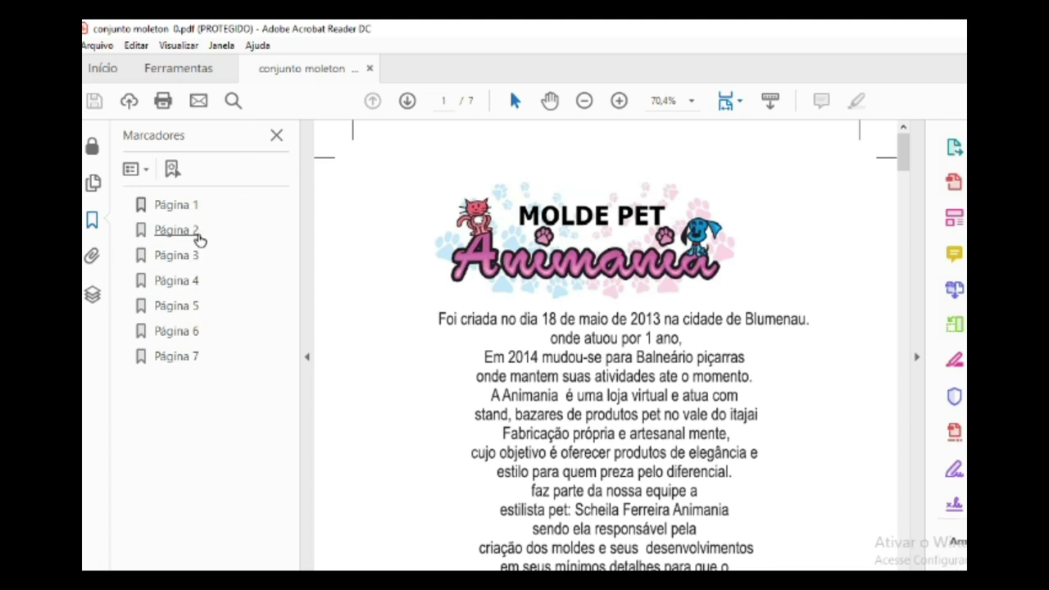
Step: Look through pages 2 to 7 of the size 0 document and return to the sleeve pattern on page 4
{"action": "left_click", "coordinate": [199, 233]}
{"action": "left_click", "coordinate": [185, 262]}
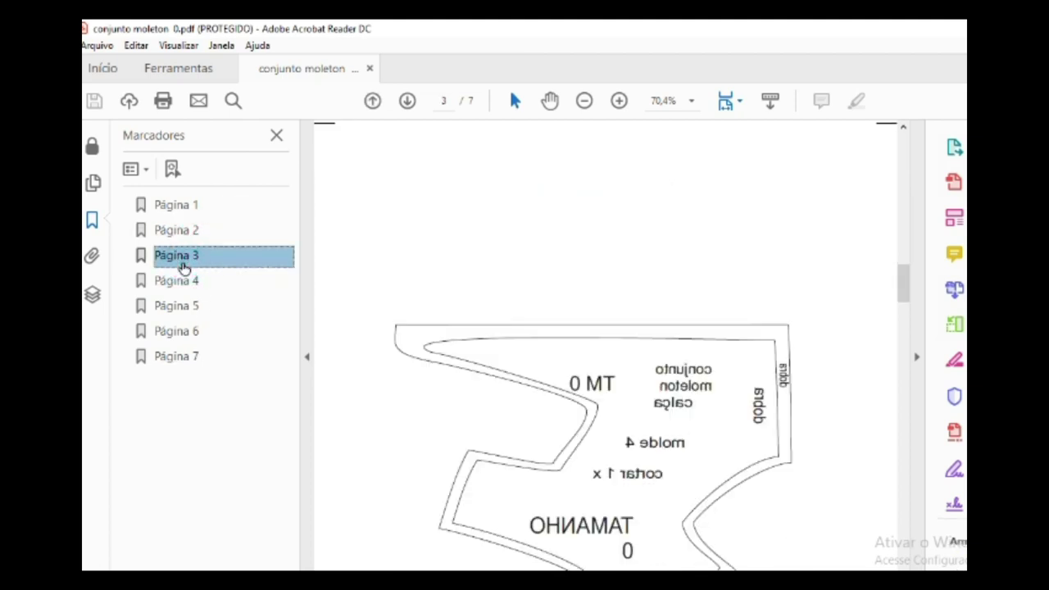
{"action": "left_click", "coordinate": [186, 284]}
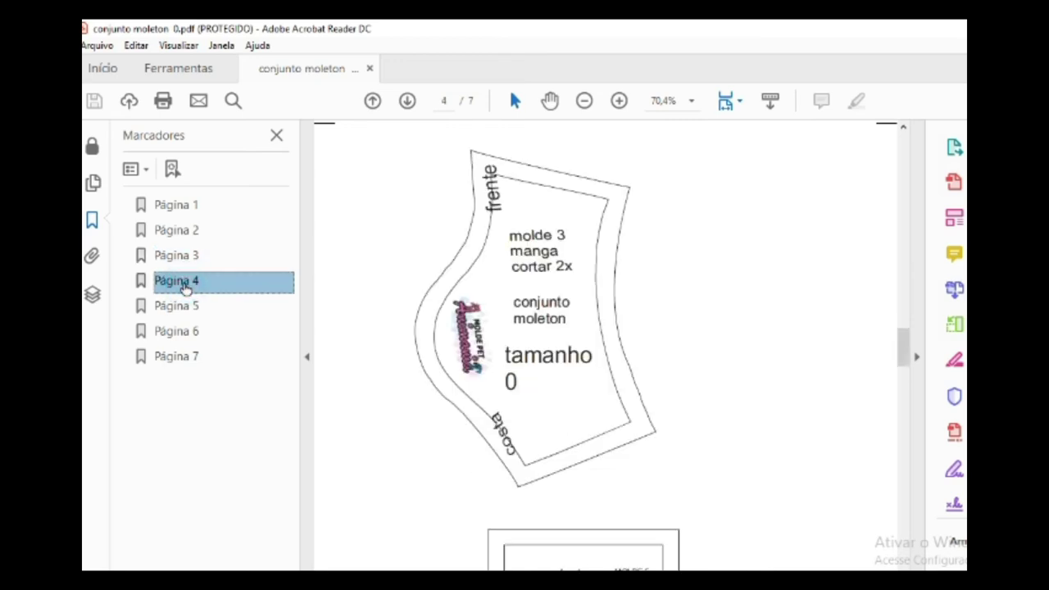
{"action": "left_click", "coordinate": [185, 308]}
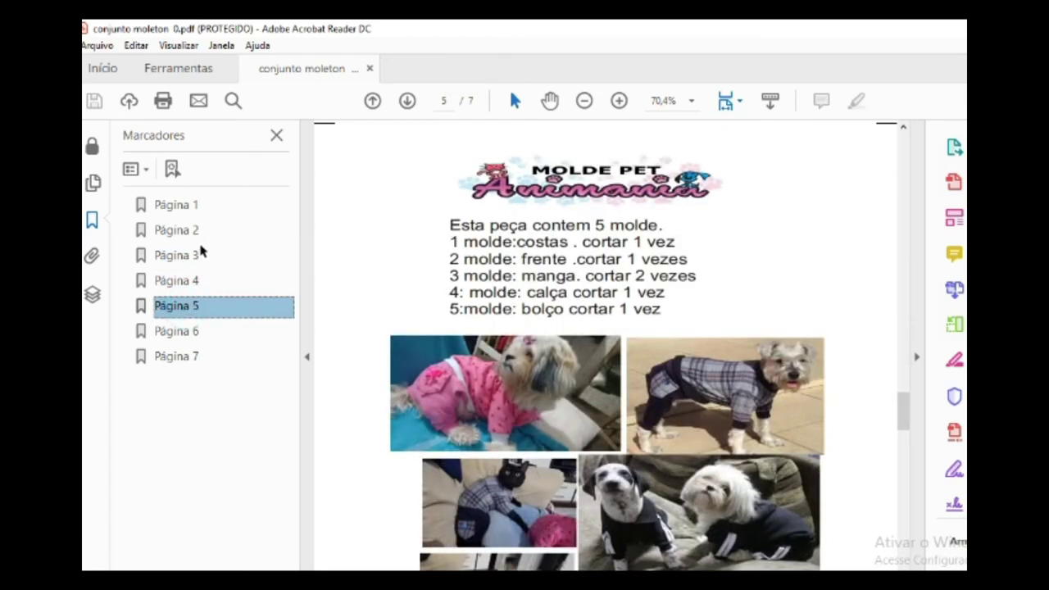
{"action": "left_click", "coordinate": [198, 334]}
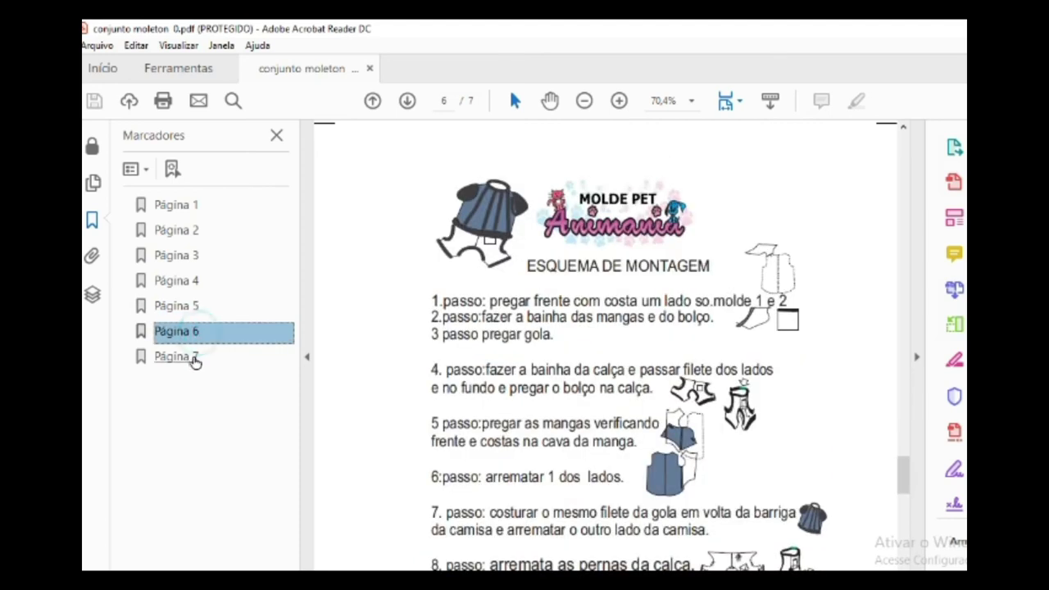
{"action": "left_click", "coordinate": [195, 358]}
{"action": "left_click", "coordinate": [191, 306]}
{"action": "left_click", "coordinate": [196, 283]}
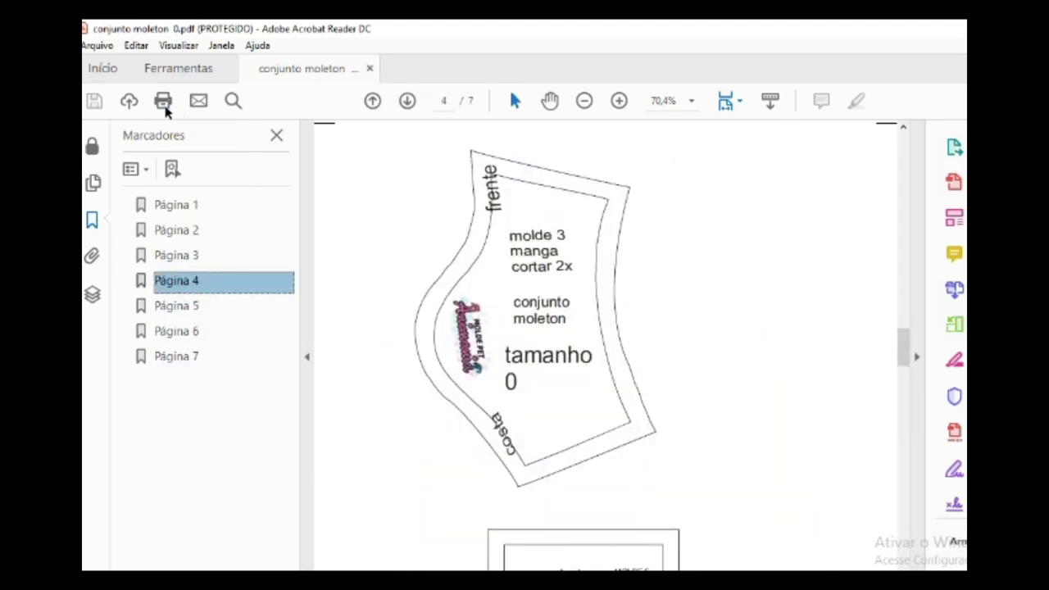
Step: Open the print settings for the size 0 pattern and preview how its pages fit the paper in Tamanho real
{"action": "left_click", "coordinate": [163, 104]}
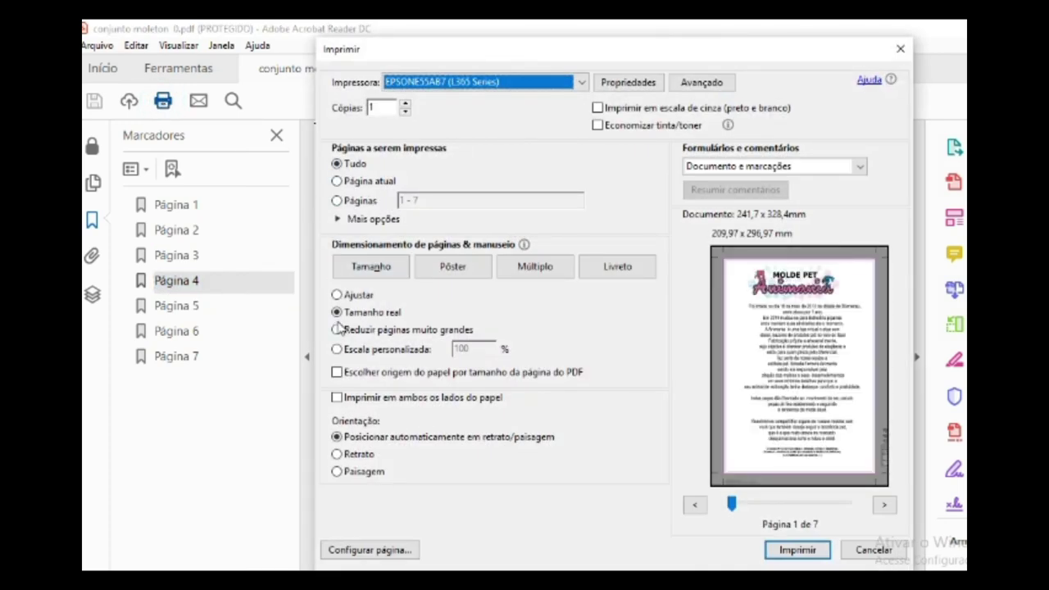
{"action": "left_click", "coordinate": [883, 505]}
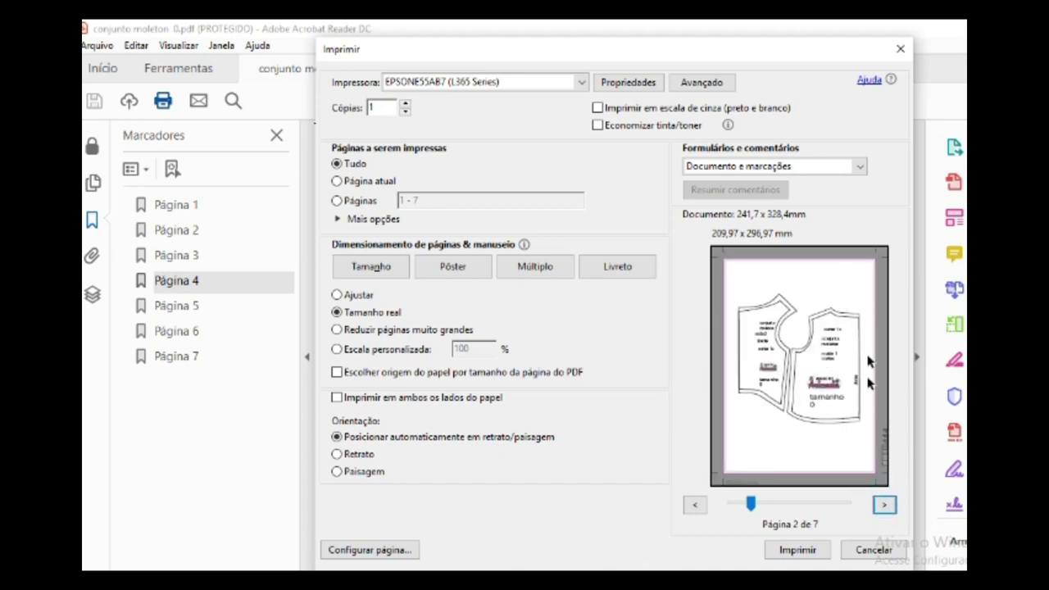
{"action": "left_click", "coordinate": [882, 506]}
{"action": "left_click", "coordinate": [882, 507]}
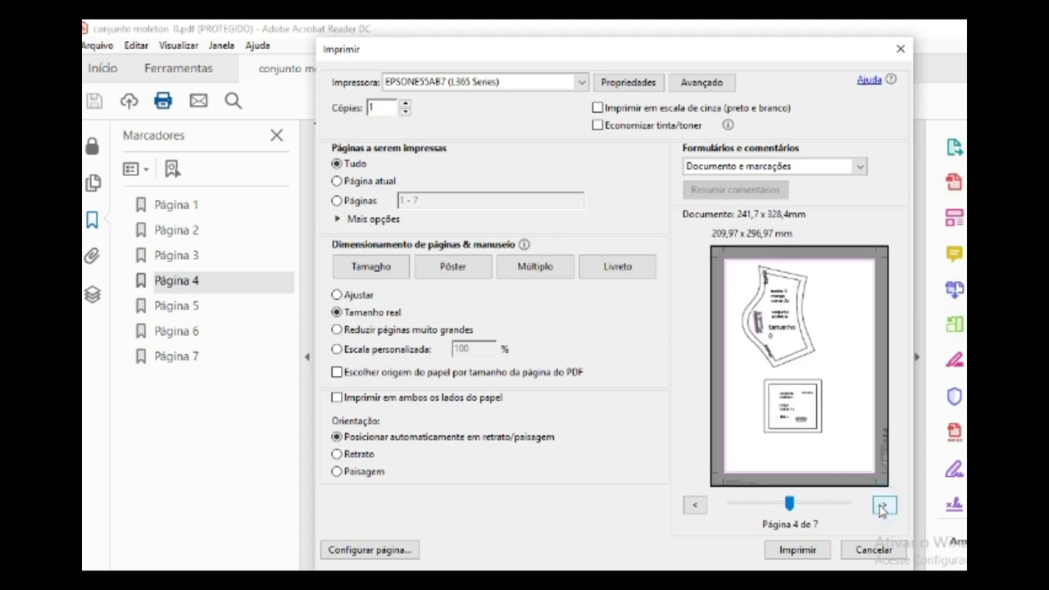
{"action": "left_click", "coordinate": [883, 505]}
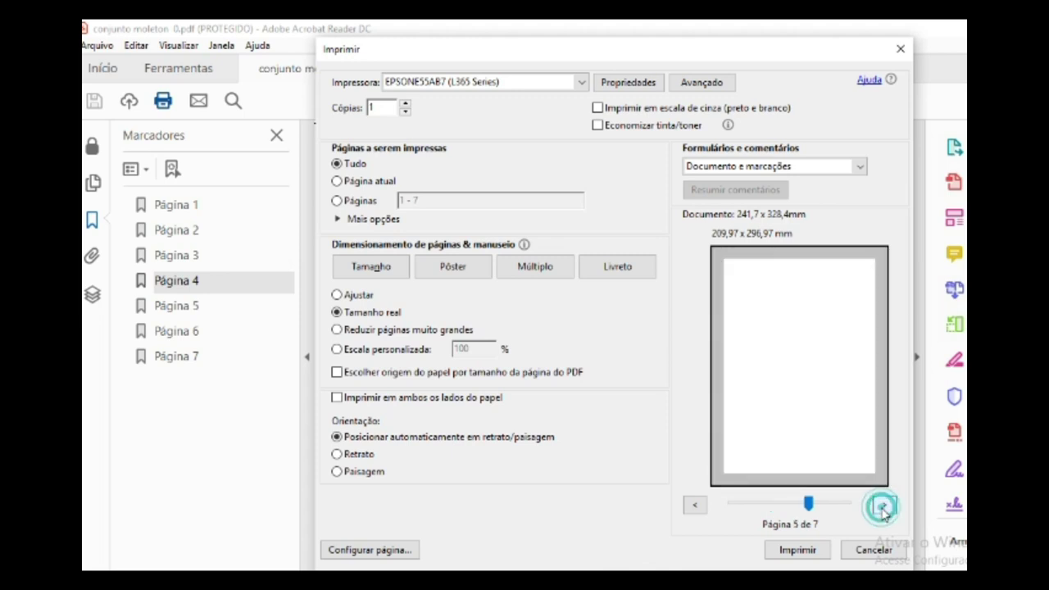
{"action": "left_click", "coordinate": [694, 505]}
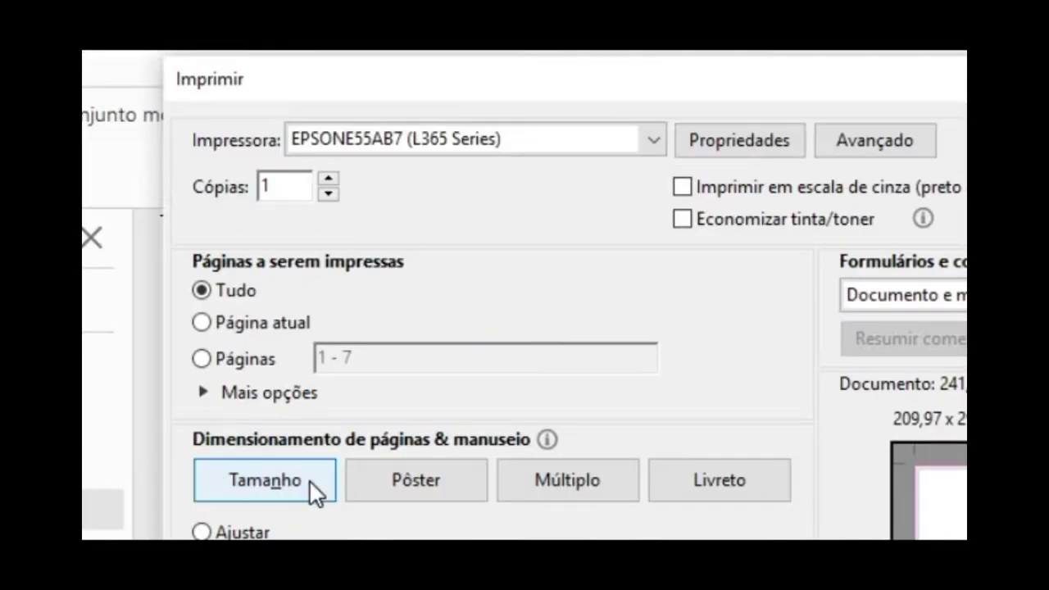
Step: Restrict the print range of the size 0 pattern to pages 2-4
{"action": "left_click", "coordinate": [203, 361]}
{"action": "left_click", "coordinate": [350, 357]}
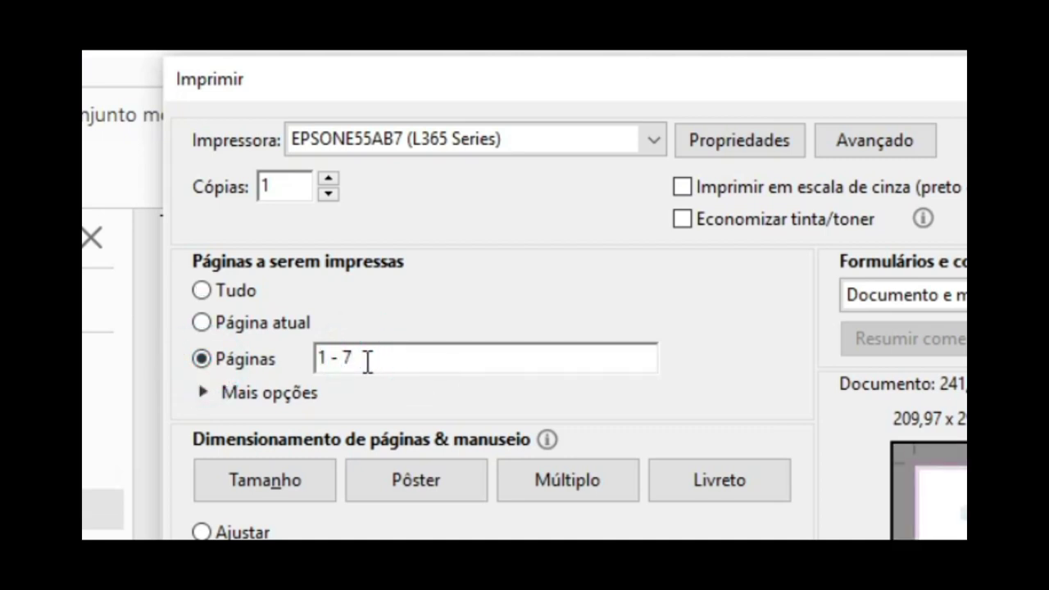
{"action": "key", "text": "BackSpace"}
{"action": "key", "text": "BackSpace"}
{"action": "key", "text": "BackSpace"}
{"action": "key", "text": "BackSpace"}
{"action": "key", "text": "BackSpace"}
{"action": "left_click", "coordinate": [467, 357]}
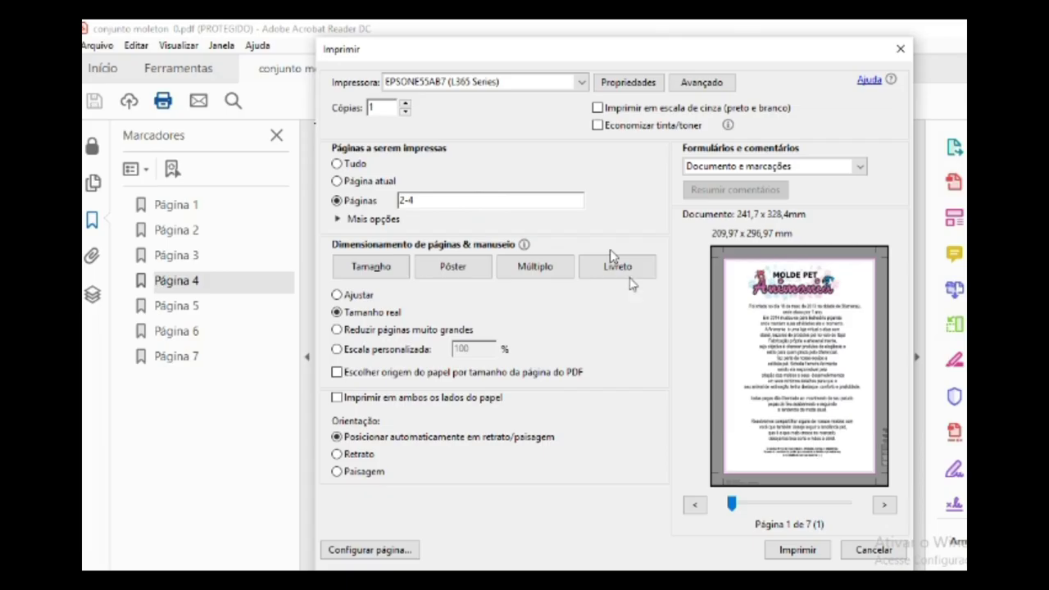
Step: Check the print preview of pages 2-4 of the size 0 pattern, and close the document without printing
{"action": "left_click", "coordinate": [882, 505]}
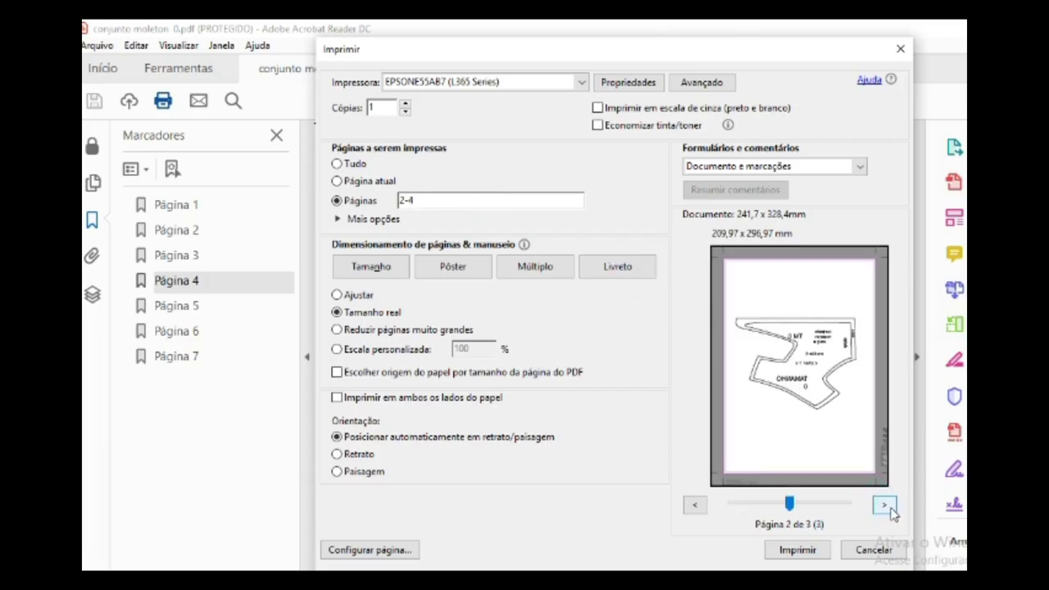
{"action": "left_click", "coordinate": [694, 504]}
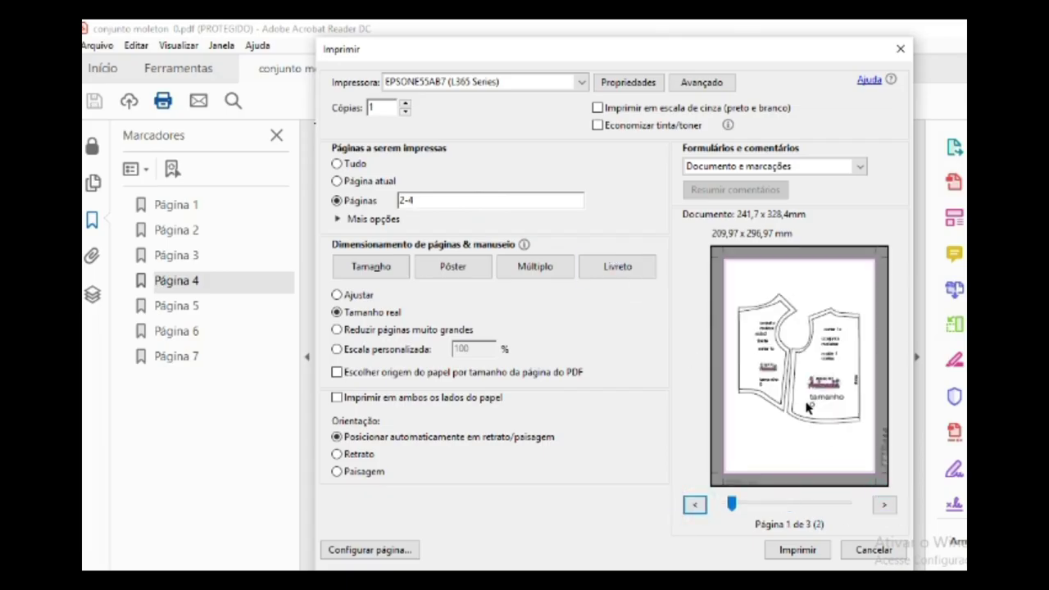
{"action": "left_click", "coordinate": [883, 506]}
{"action": "left_click", "coordinate": [882, 505]}
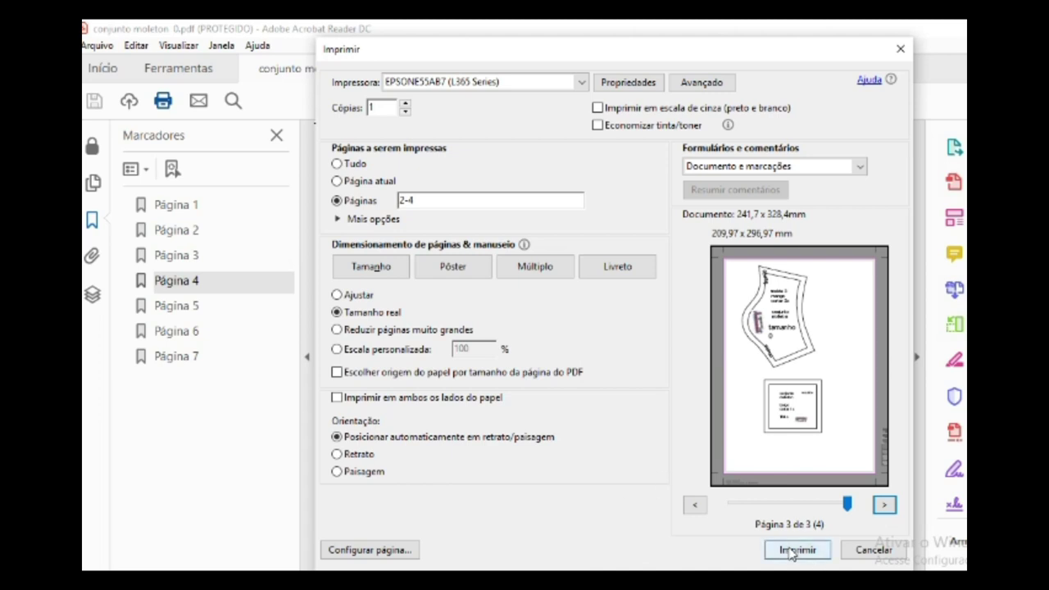
{"action": "left_click", "coordinate": [899, 49]}
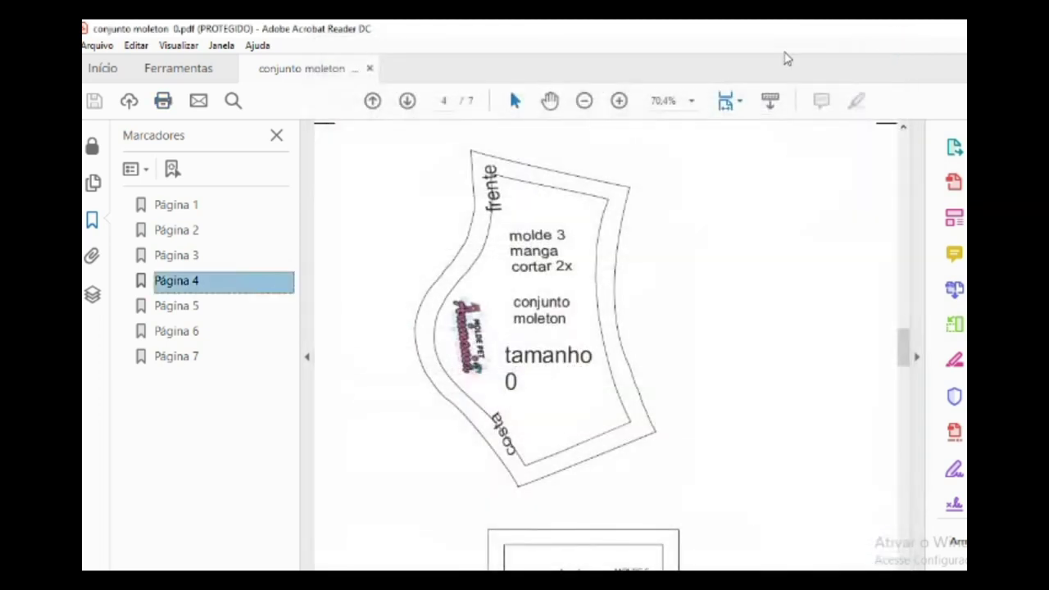
{"action": "left_click", "coordinate": [370, 68]}
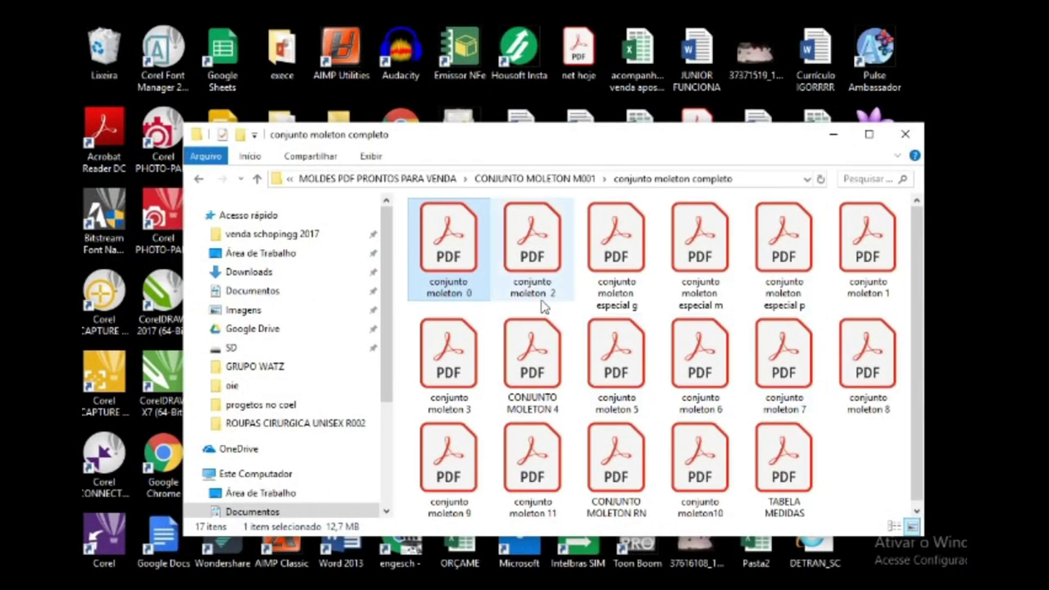
Step: Open the protected conjunto moleton 1 PDF by entering its document password
{"action": "left_click", "coordinate": [859, 281]}
{"action": "double_click", "coordinate": [859, 281]}
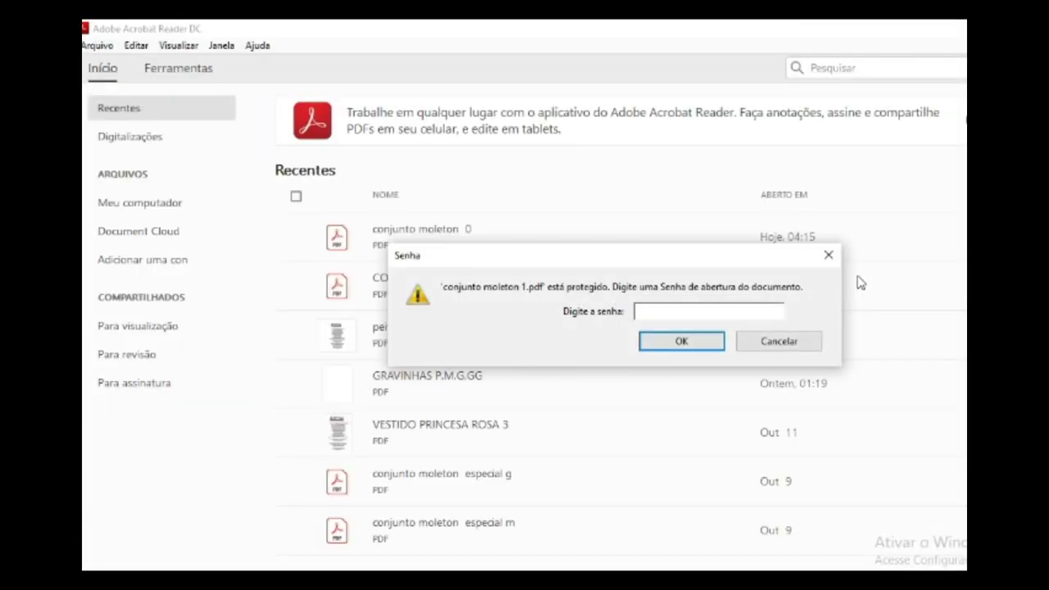
{"action": "type", "text": "*"}
{"action": "key", "text": "Return"}
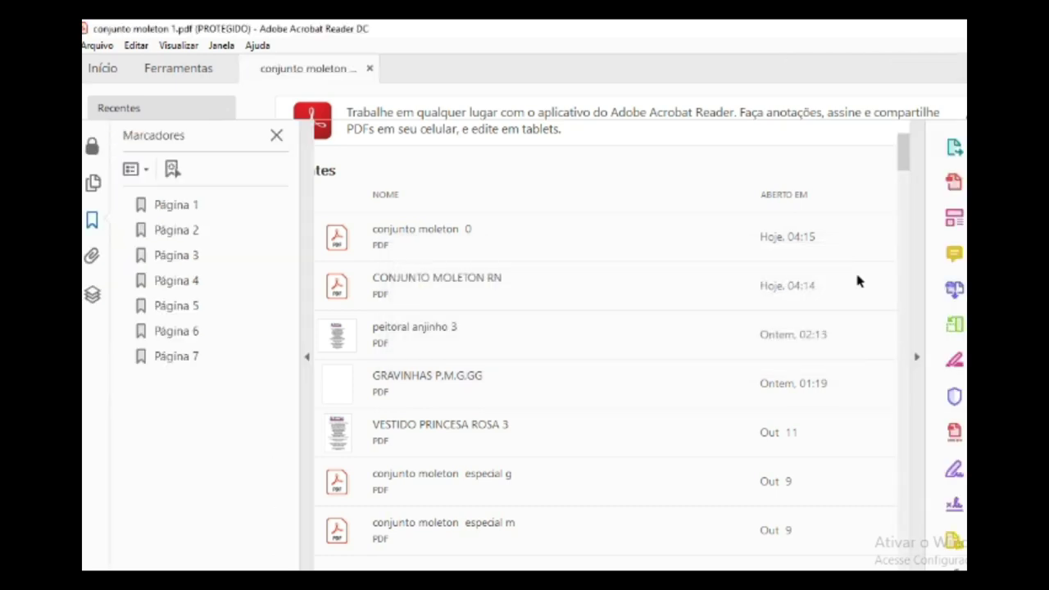
Step: Look through pages 1 to 7 of the size 1 document to find which ones hold the pattern pieces
{"action": "left_click", "coordinate": [165, 206]}
{"action": "left_click", "coordinate": [184, 237]}
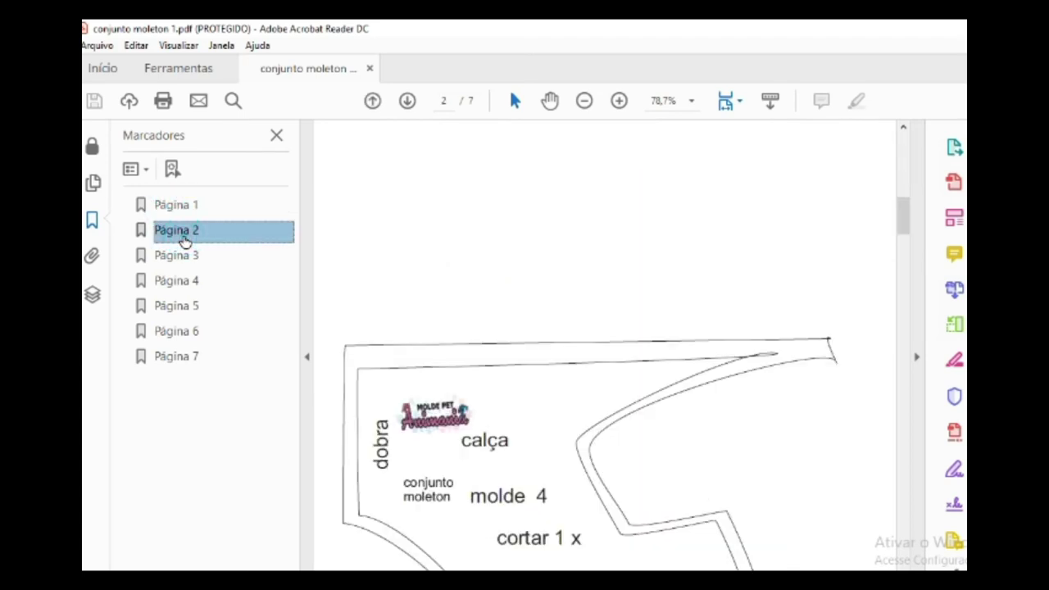
{"action": "left_click", "coordinate": [187, 257]}
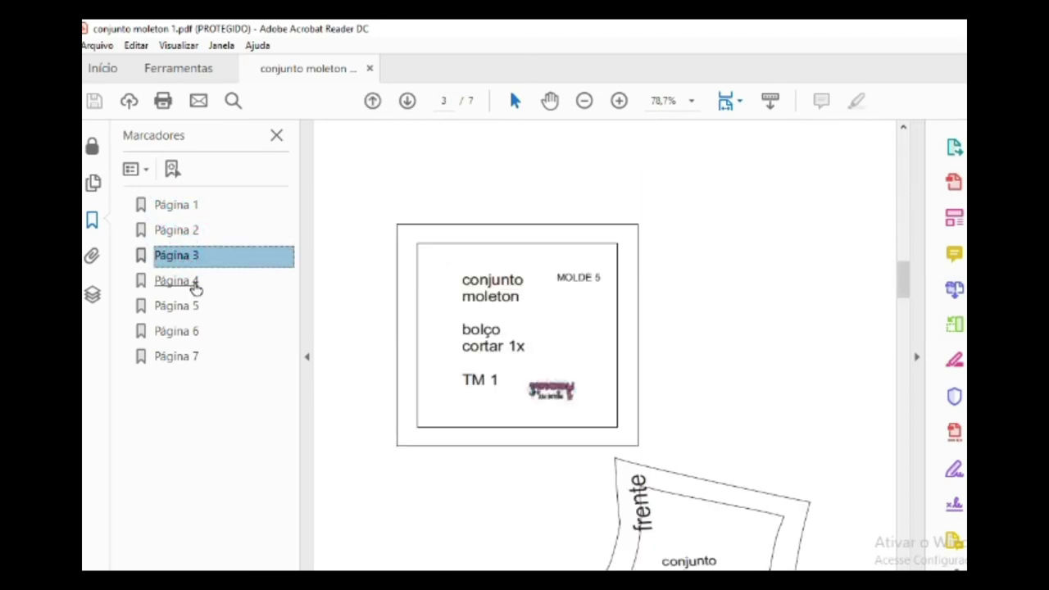
{"action": "left_click", "coordinate": [195, 283]}
{"action": "left_click", "coordinate": [193, 308]}
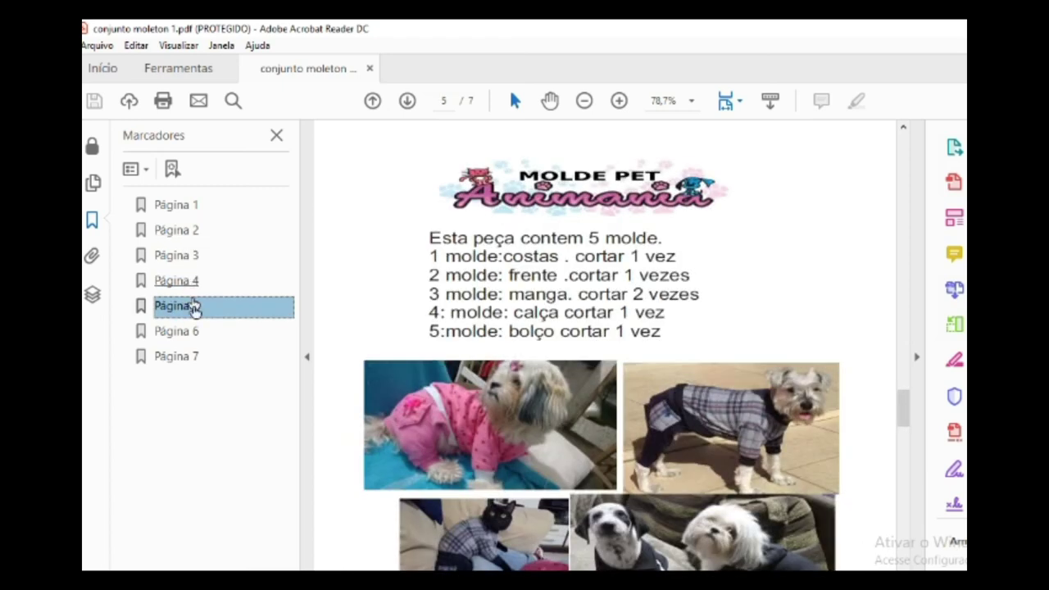
{"action": "left_click", "coordinate": [199, 334]}
{"action": "left_click", "coordinate": [195, 358]}
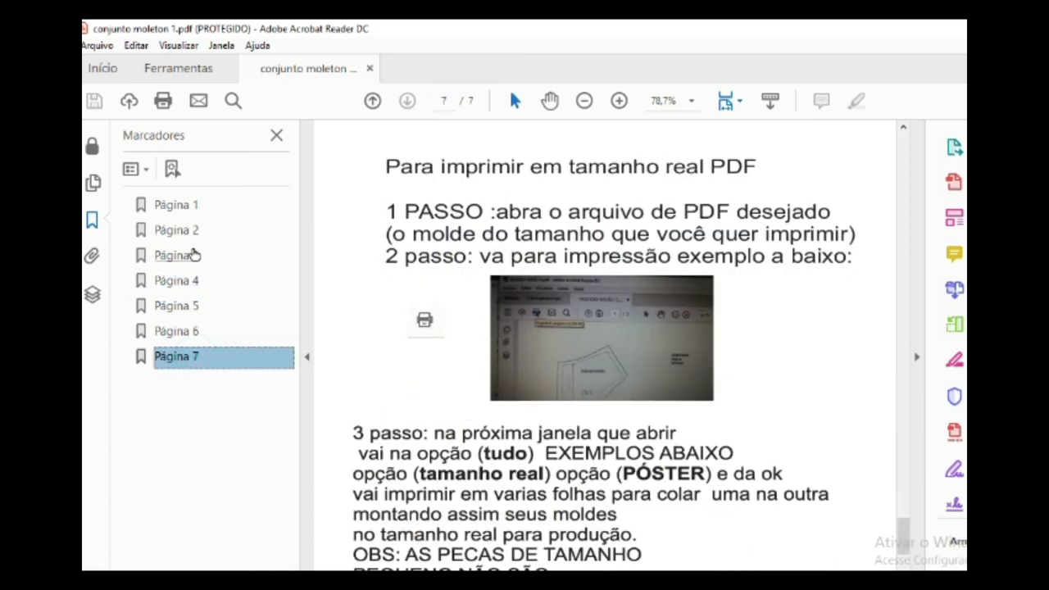
Step: Preview the size 1 pages in the print settings at Tamanho real and restrict the print range to pages 2-4
{"action": "left_click", "coordinate": [162, 101]}
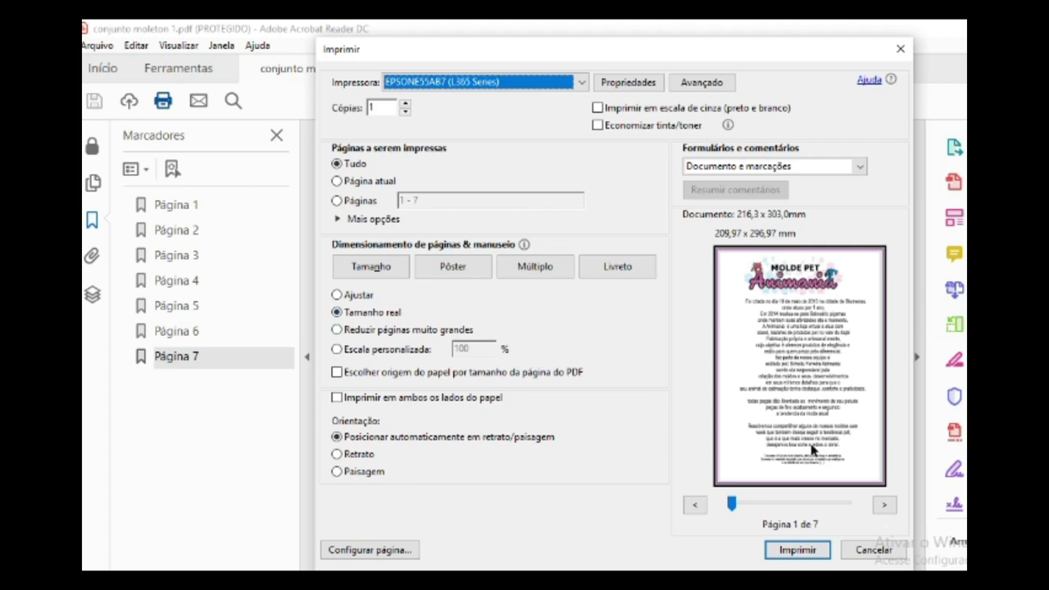
{"action": "left_click", "coordinate": [883, 506]}
{"action": "left_click", "coordinate": [885, 506]}
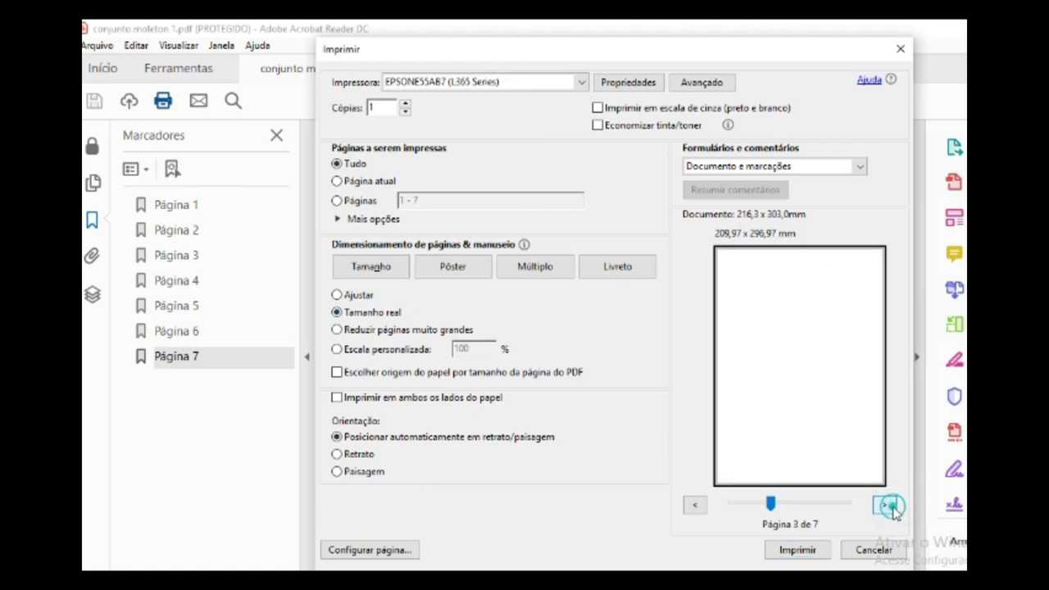
{"action": "left_click", "coordinate": [885, 506]}
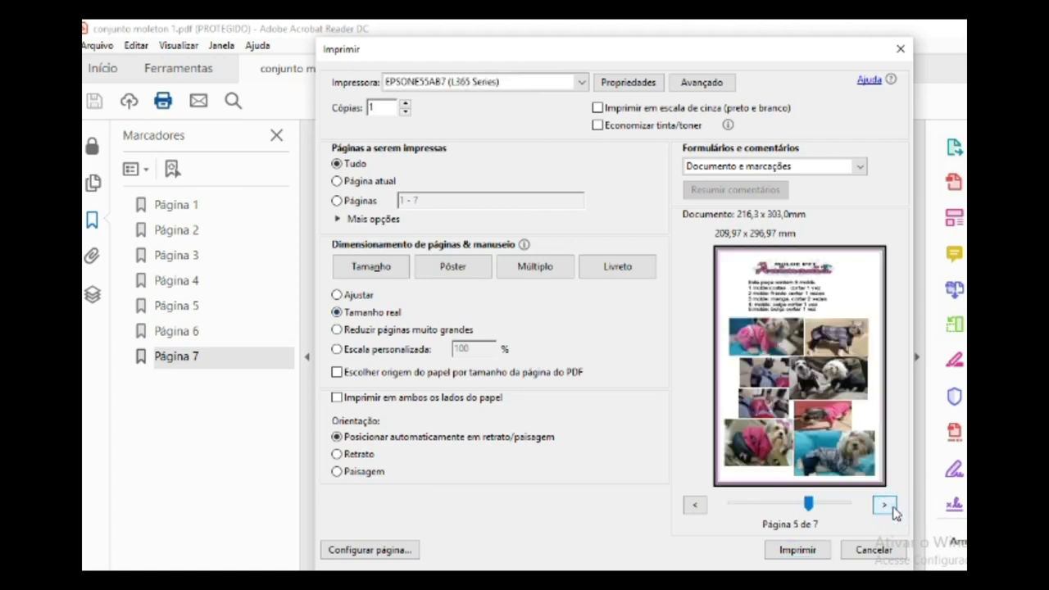
{"action": "left_click", "coordinate": [335, 201]}
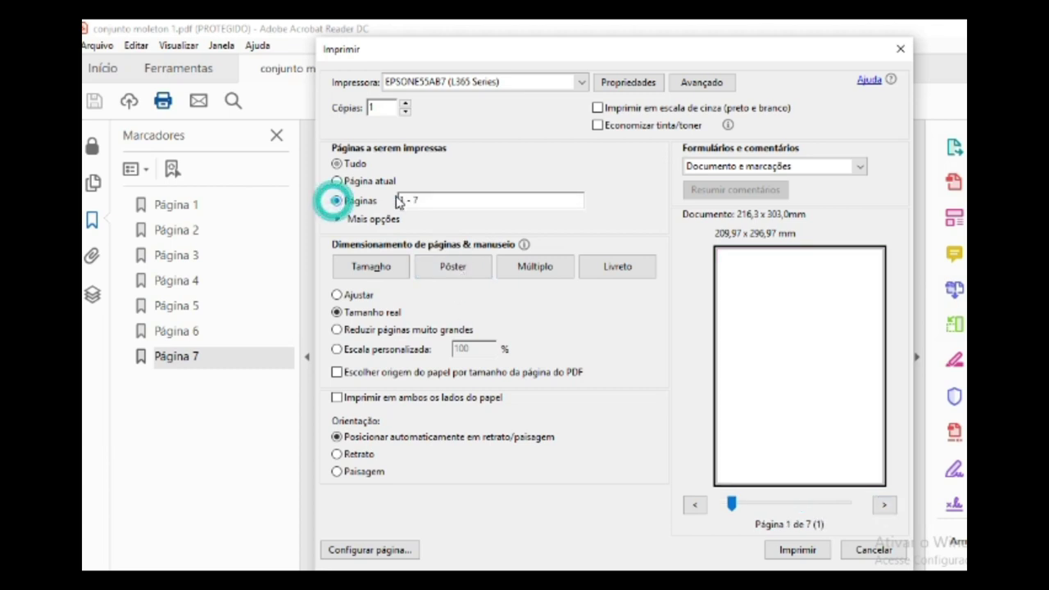
{"action": "left_click", "coordinate": [418, 203]}
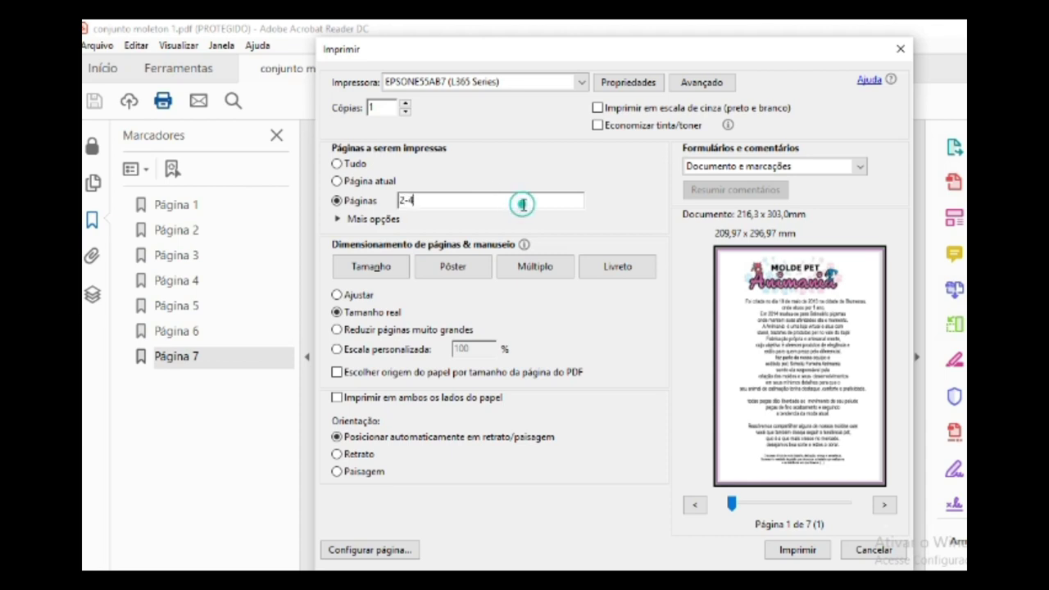
Step: Check the print preview of pages 2-4 of the size 1 pattern, and close the PDF reader without printing
{"action": "left_click", "coordinate": [883, 505]}
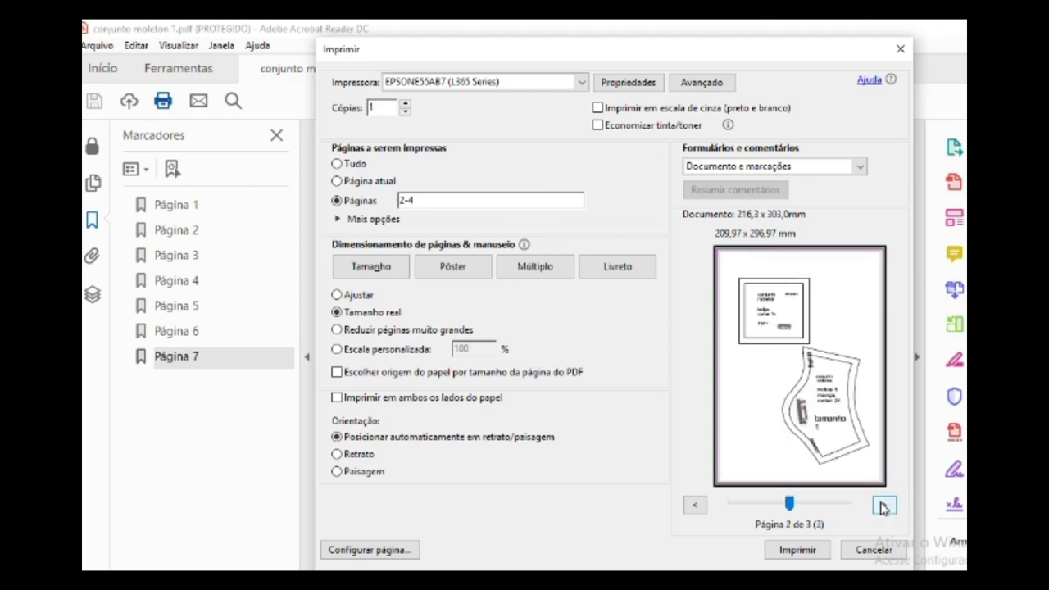
{"action": "left_click", "coordinate": [694, 506]}
{"action": "left_click", "coordinate": [883, 504]}
{"action": "left_click", "coordinate": [883, 506]}
{"action": "left_click", "coordinate": [880, 507]}
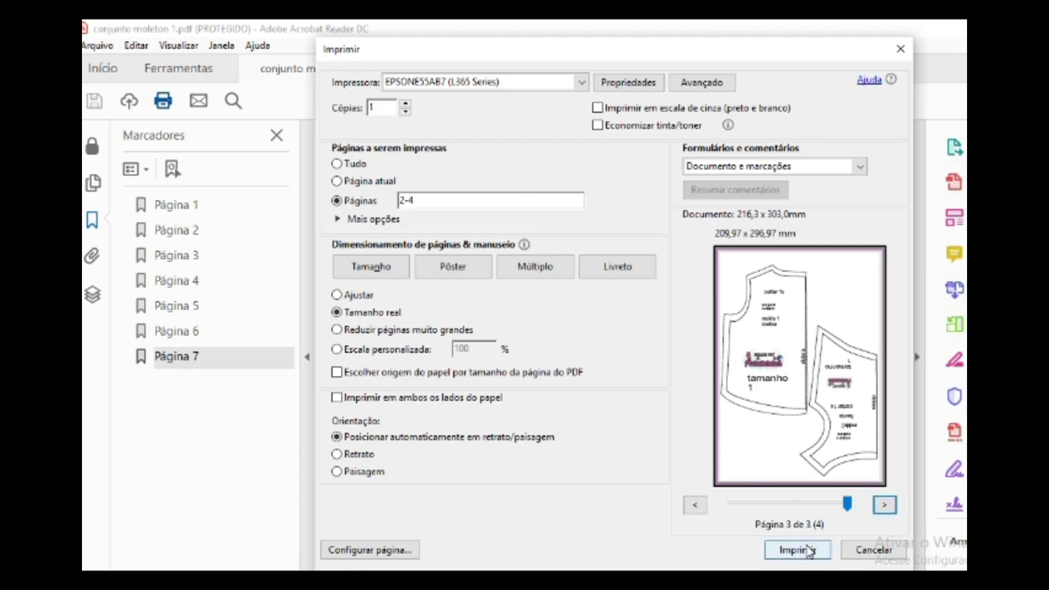
{"action": "left_click", "coordinate": [900, 49]}
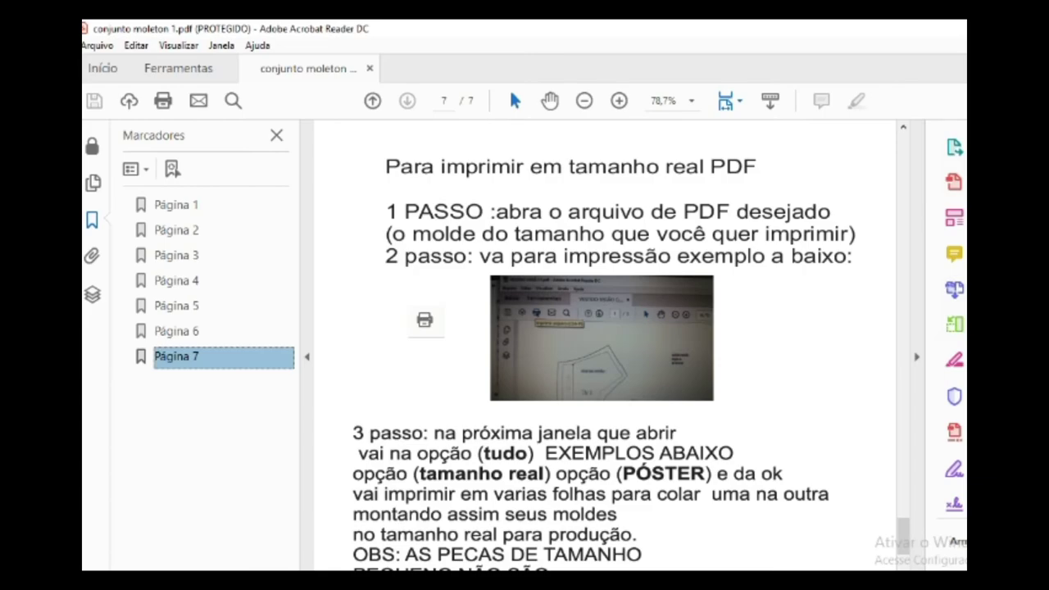
{"action": "key", "text": "alt+F4"}
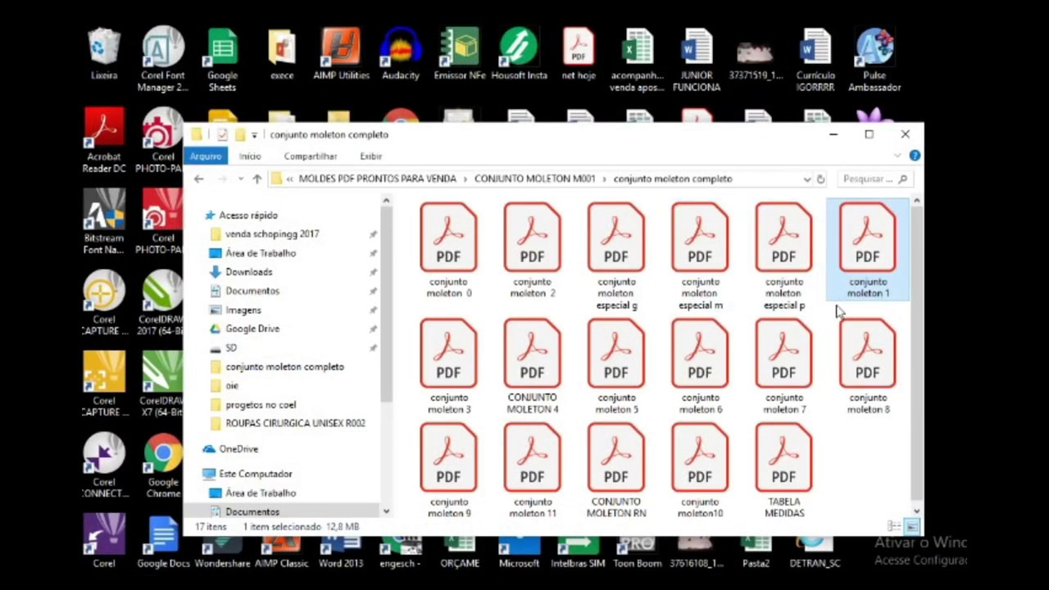
Step: Open the protected conjunto moleton 2 PDF by entering its document password
{"action": "left_click", "coordinate": [536, 260]}
{"action": "double_click", "coordinate": [536, 260]}
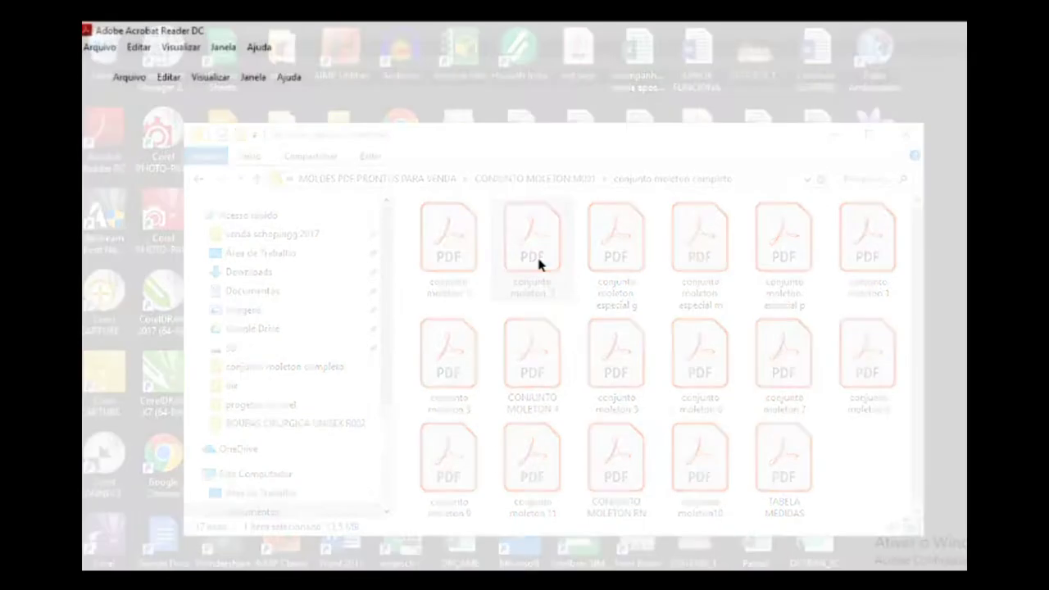
{"action": "type", "text": "*"}
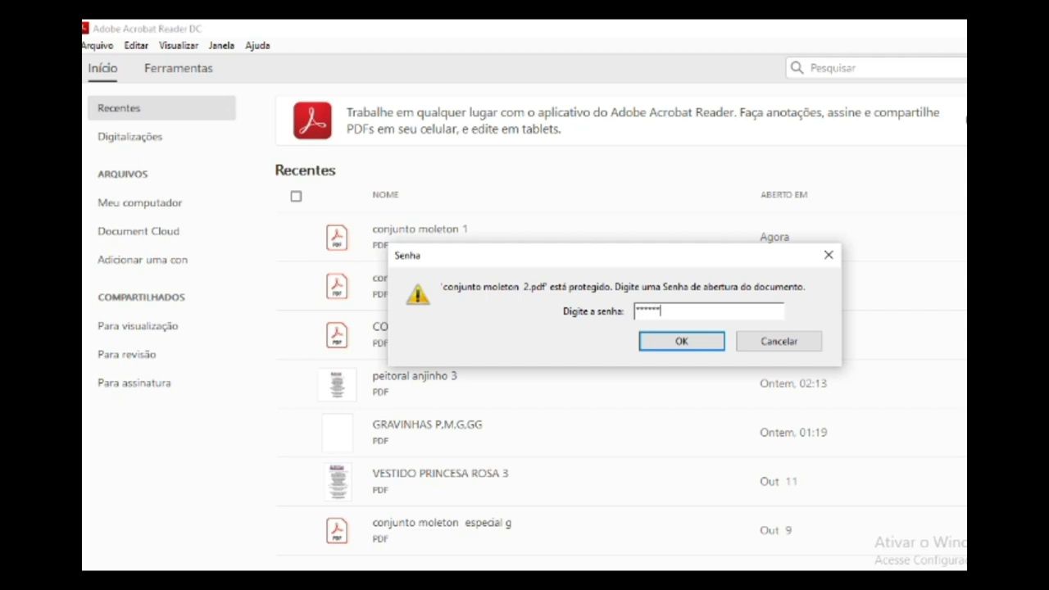
{"action": "key", "text": "Return"}
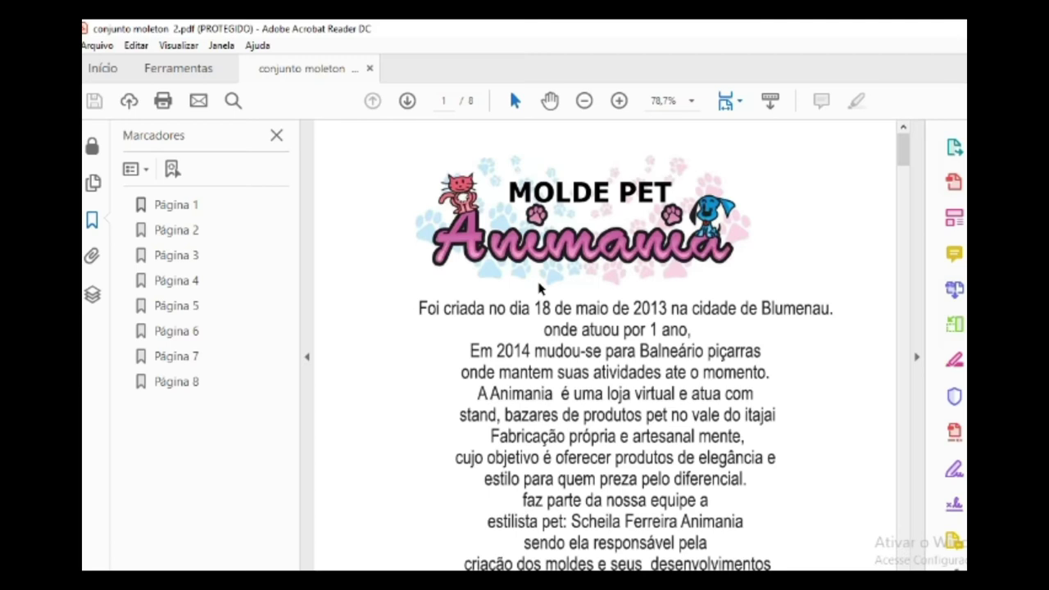
Step: Look through pages 1 to 6 of the size 2 document and review the pattern pieces on pages 2 to 5 again
{"action": "left_click", "coordinate": [175, 212]}
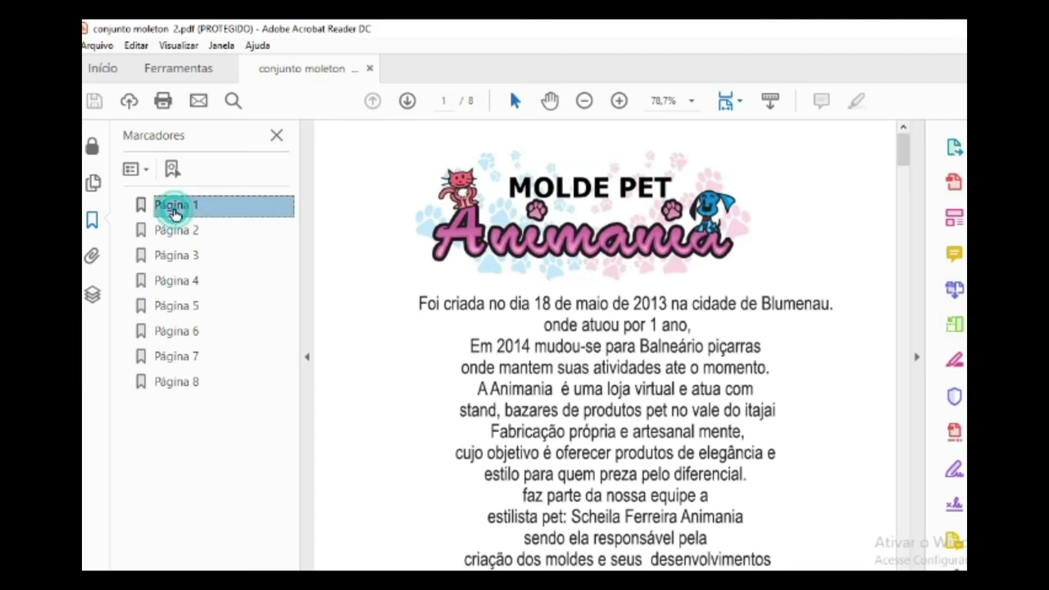
{"action": "left_click", "coordinate": [184, 233]}
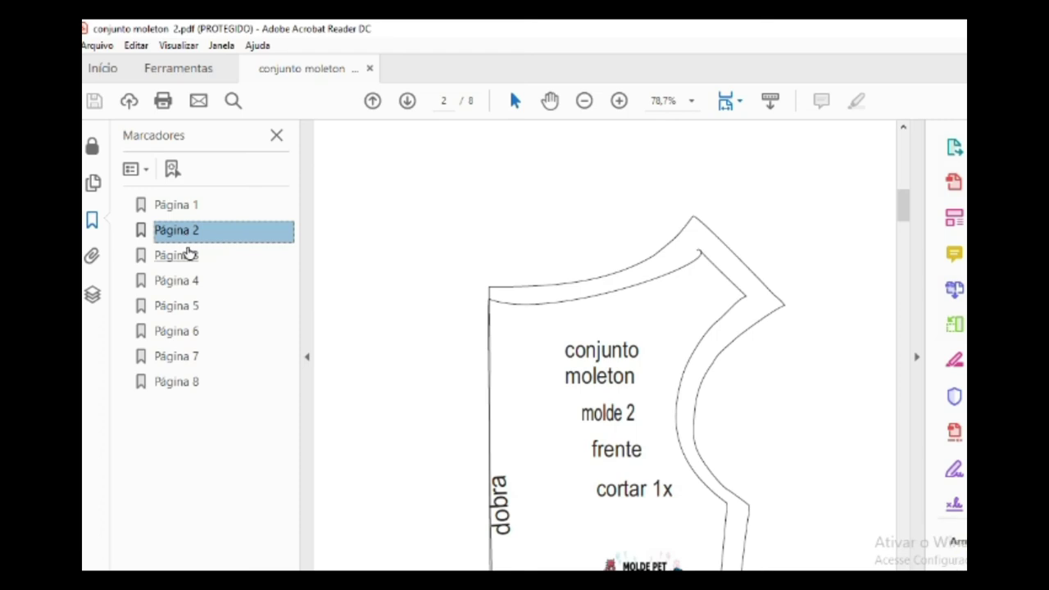
{"action": "left_click", "coordinate": [186, 259]}
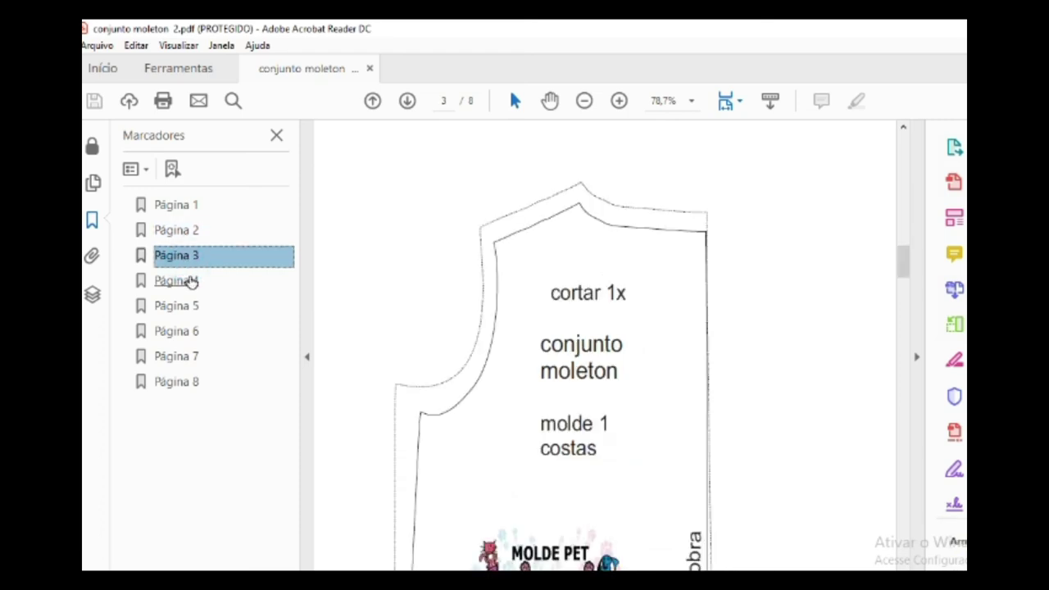
{"action": "left_click", "coordinate": [189, 281]}
{"action": "left_click", "coordinate": [190, 304]}
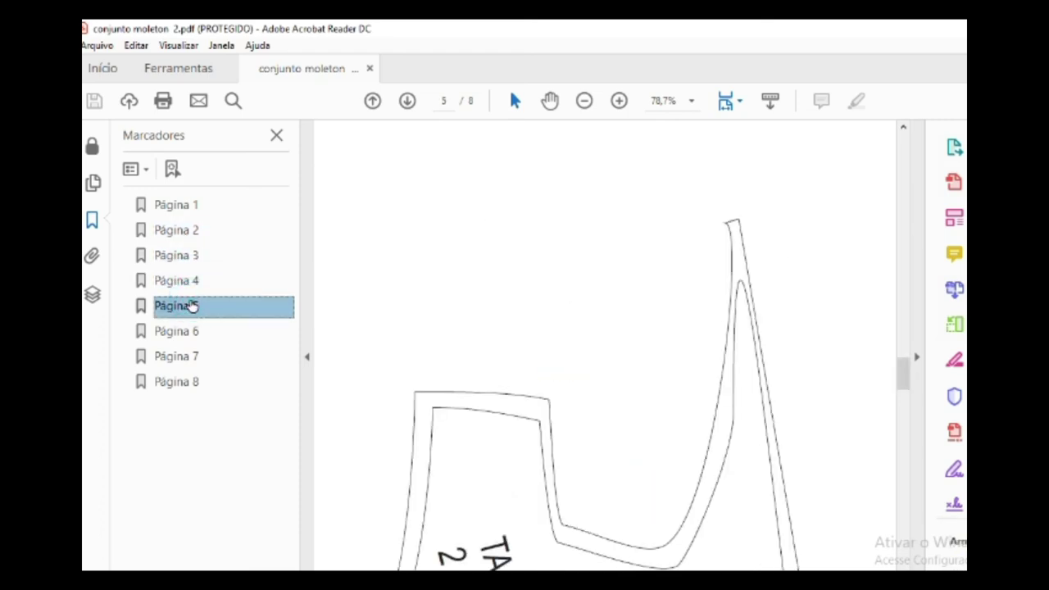
{"action": "left_click", "coordinate": [199, 332]}
{"action": "left_click", "coordinate": [197, 306]}
{"action": "left_click", "coordinate": [201, 233]}
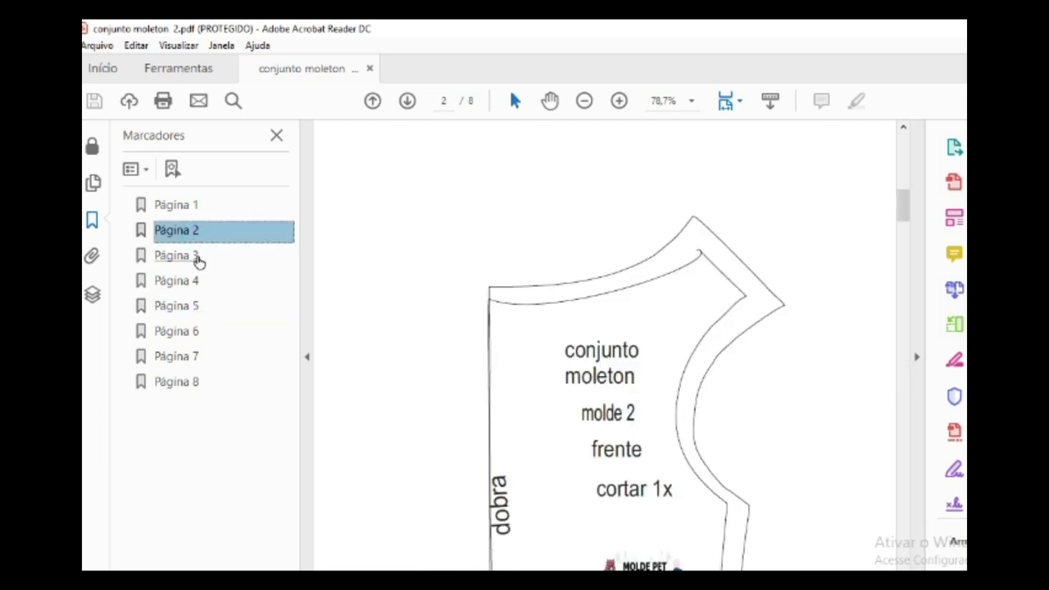
{"action": "left_click", "coordinate": [197, 256]}
{"action": "left_click", "coordinate": [198, 283]}
{"action": "left_click", "coordinate": [198, 306]}
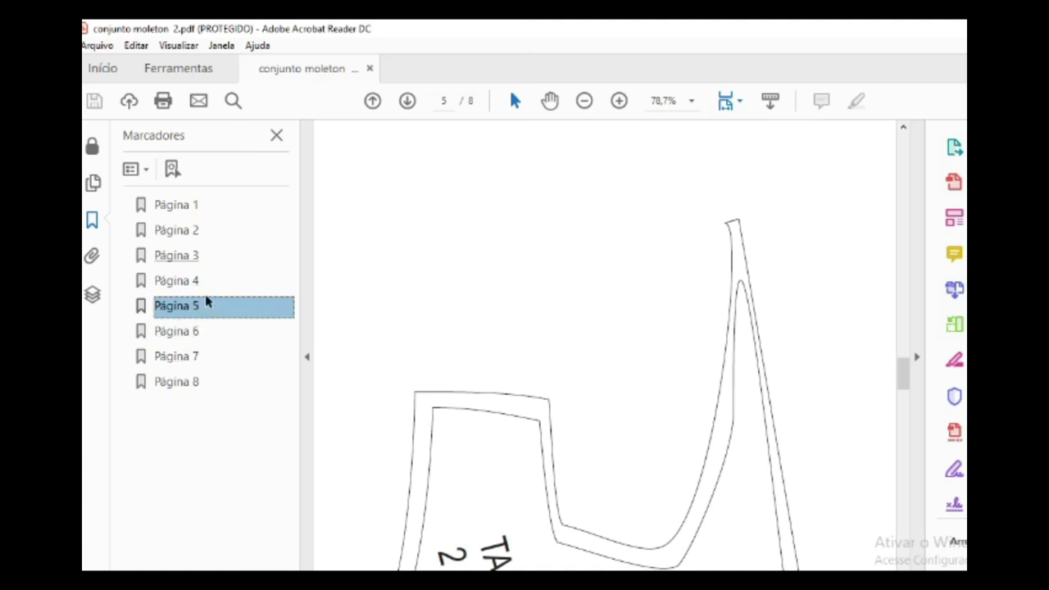
Step: Preview the size 2 pages in the print settings at Tamanho real and restrict the print range to pages 2-5
{"action": "left_click", "coordinate": [168, 109]}
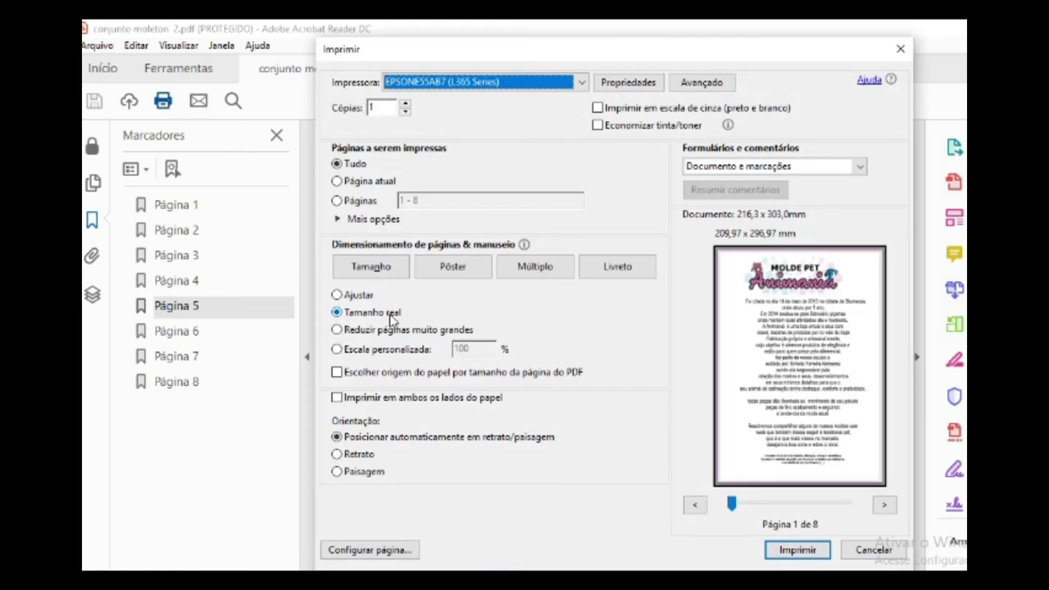
{"action": "left_click", "coordinate": [887, 510]}
{"action": "left_click", "coordinate": [887, 510]}
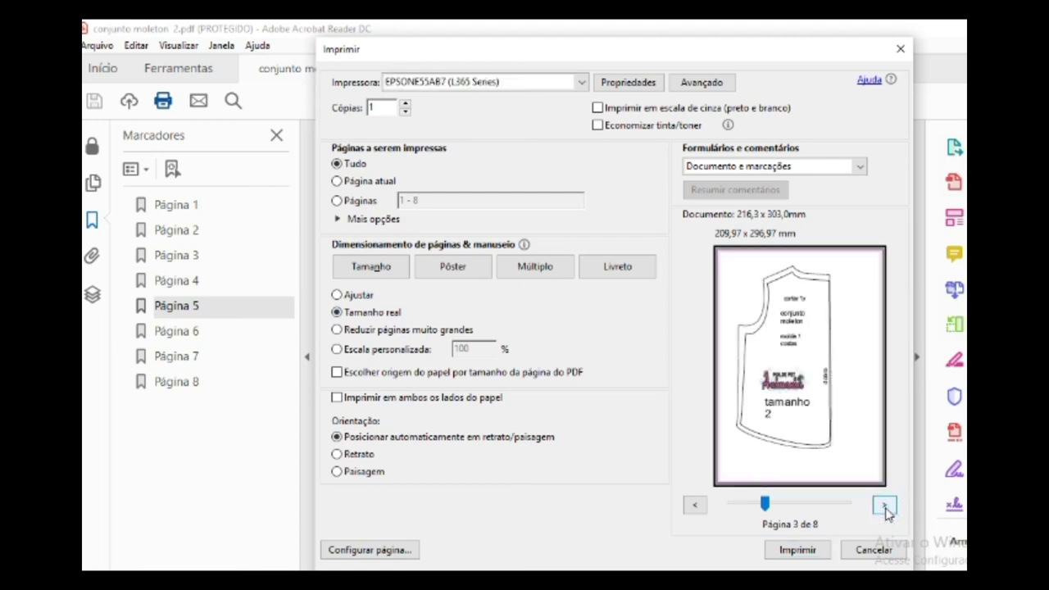
{"action": "left_click", "coordinate": [885, 508]}
{"action": "left_click", "coordinate": [885, 508]}
{"action": "left_click", "coordinate": [885, 508]}
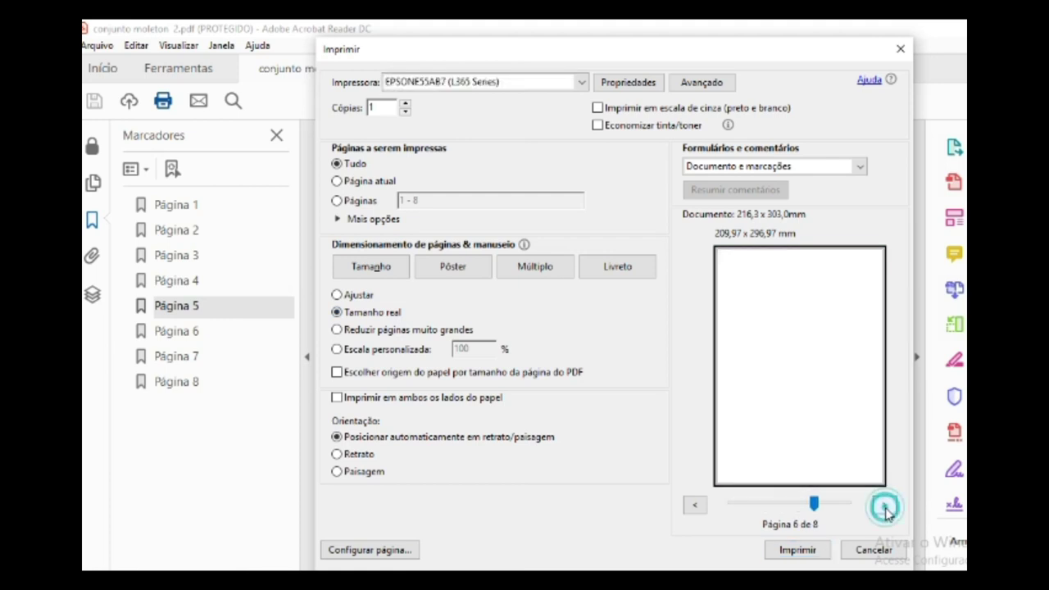
{"action": "left_click", "coordinate": [336, 201]}
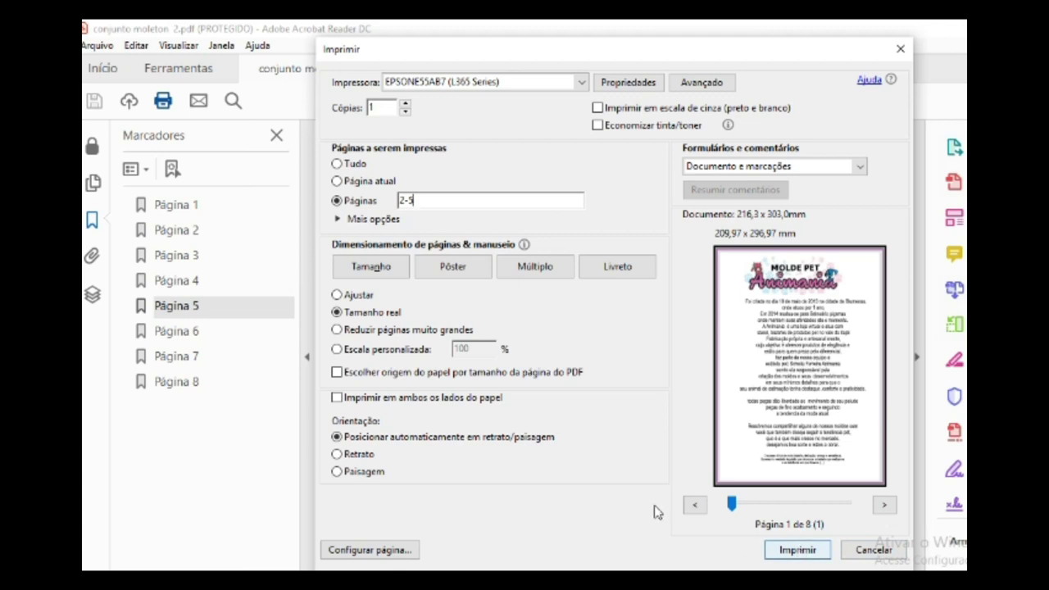
Step: Close the size 2 document without printing and open the protected conjunto moleton 3 PDF with its document password
{"action": "left_click", "coordinate": [900, 49]}
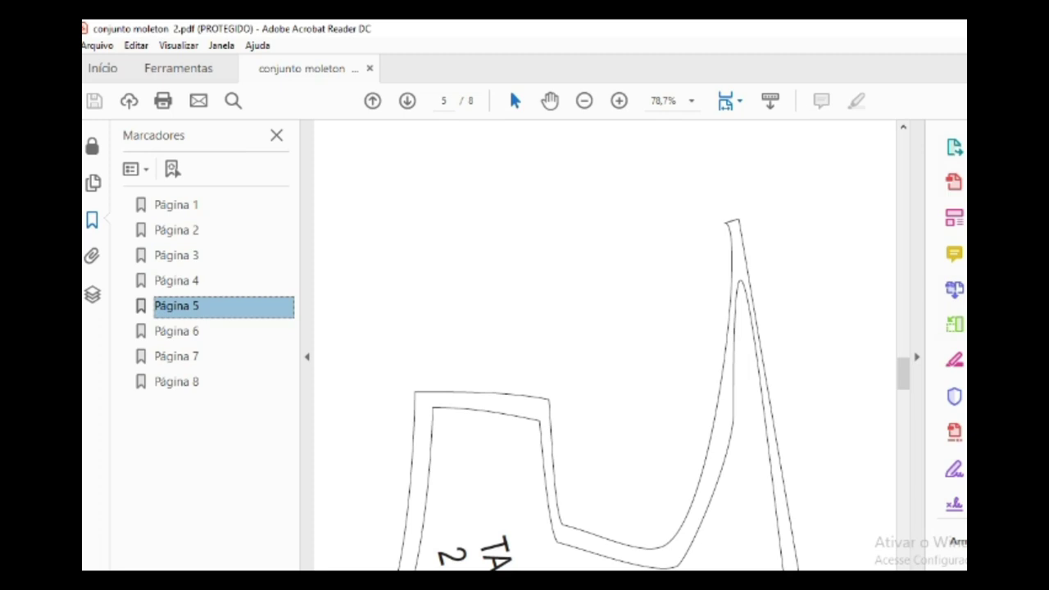
{"action": "left_click", "coordinate": [952, 29]}
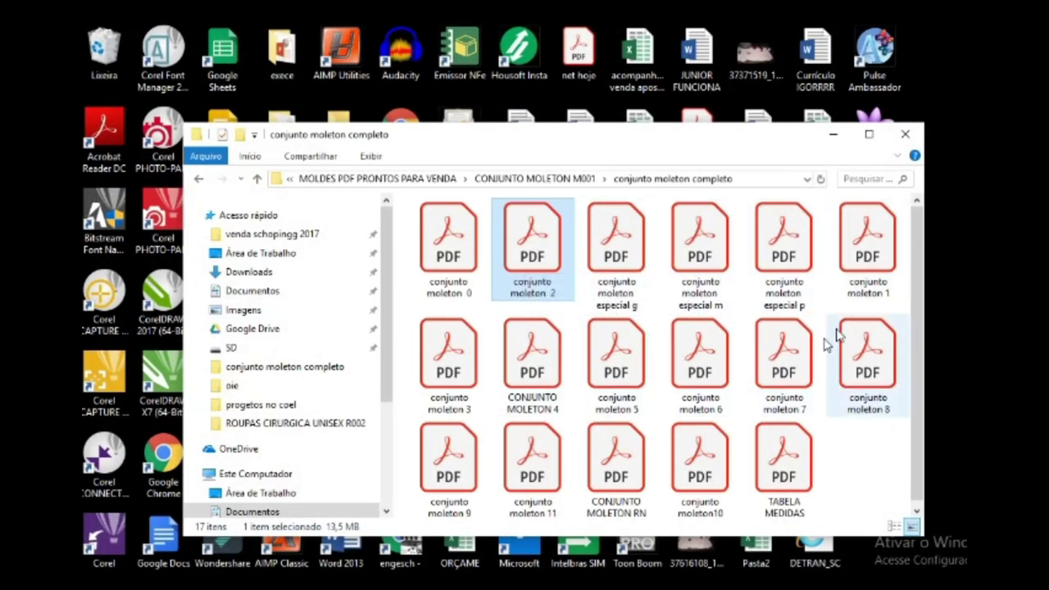
{"action": "left_click", "coordinate": [463, 384]}
{"action": "double_click", "coordinate": [467, 381]}
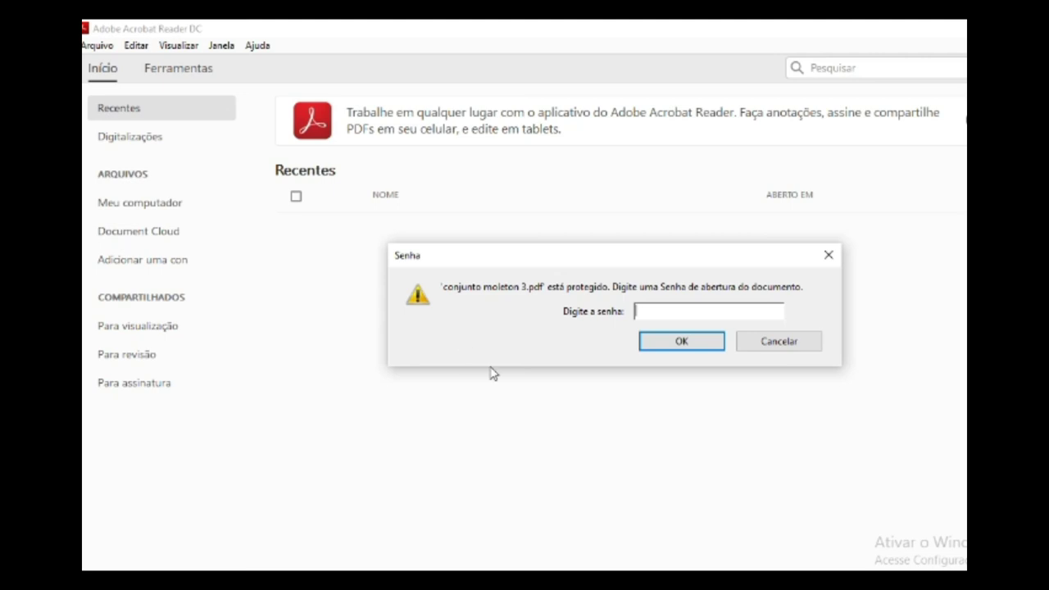
{"action": "type", "text": "**"}
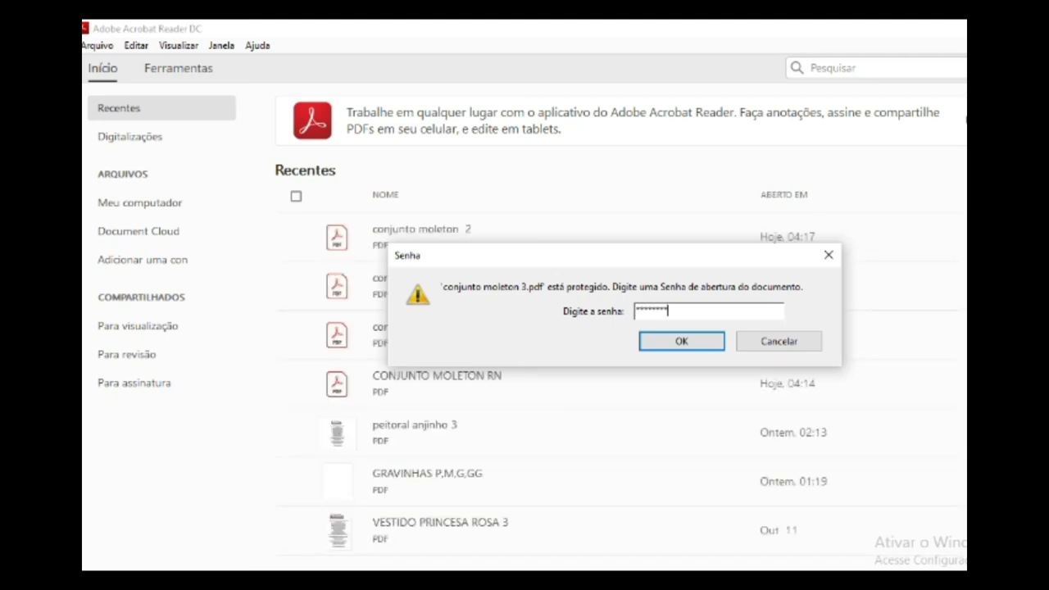
{"action": "left_click", "coordinate": [679, 341]}
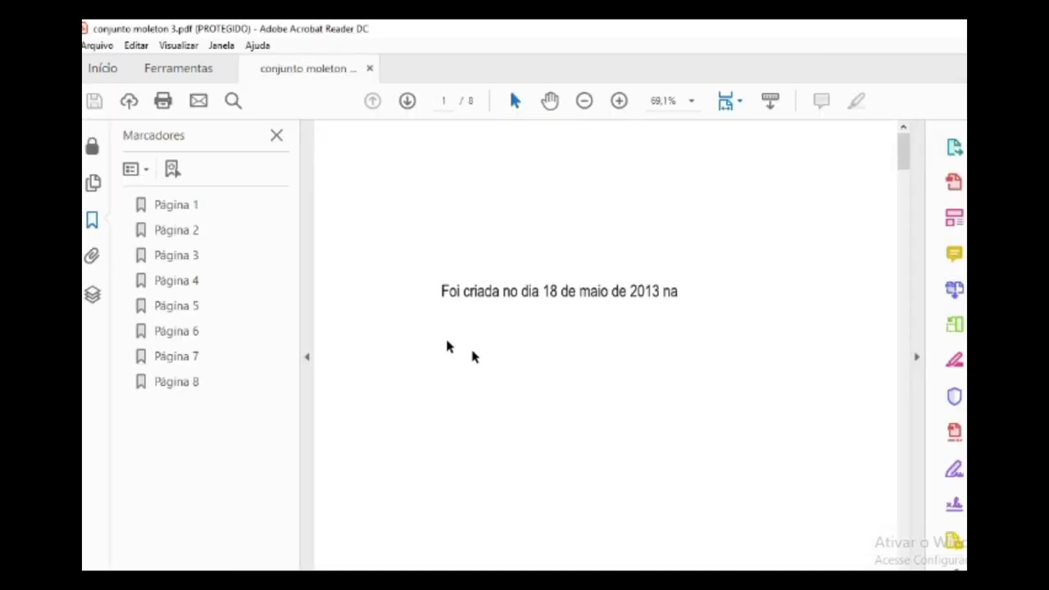
Step: Look through pages 1 to 6 of the size 3 document and return to the pattern piece on page 5
{"action": "left_click", "coordinate": [194, 206]}
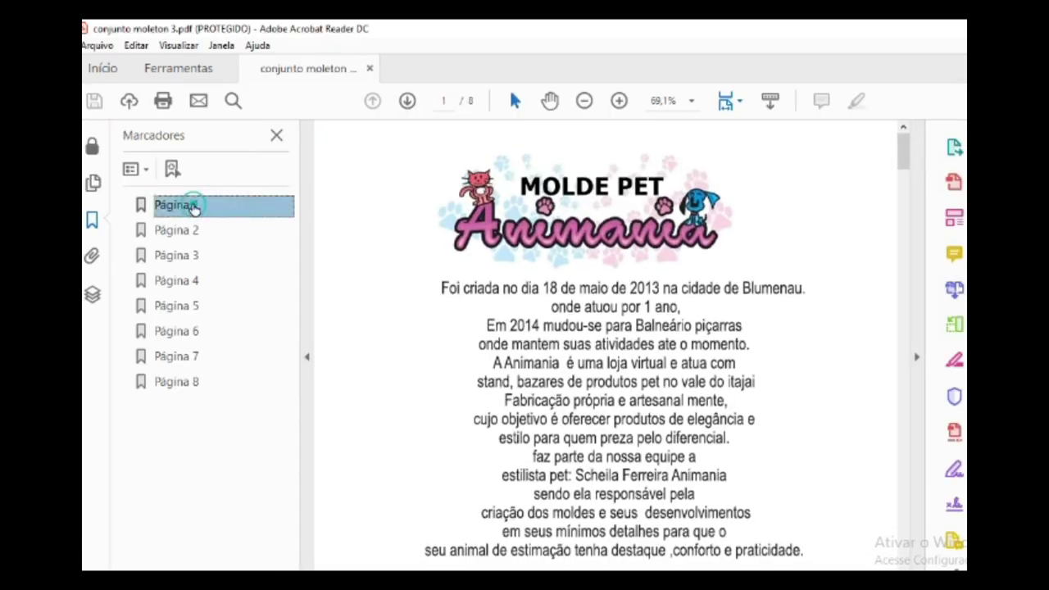
{"action": "left_click", "coordinate": [188, 233]}
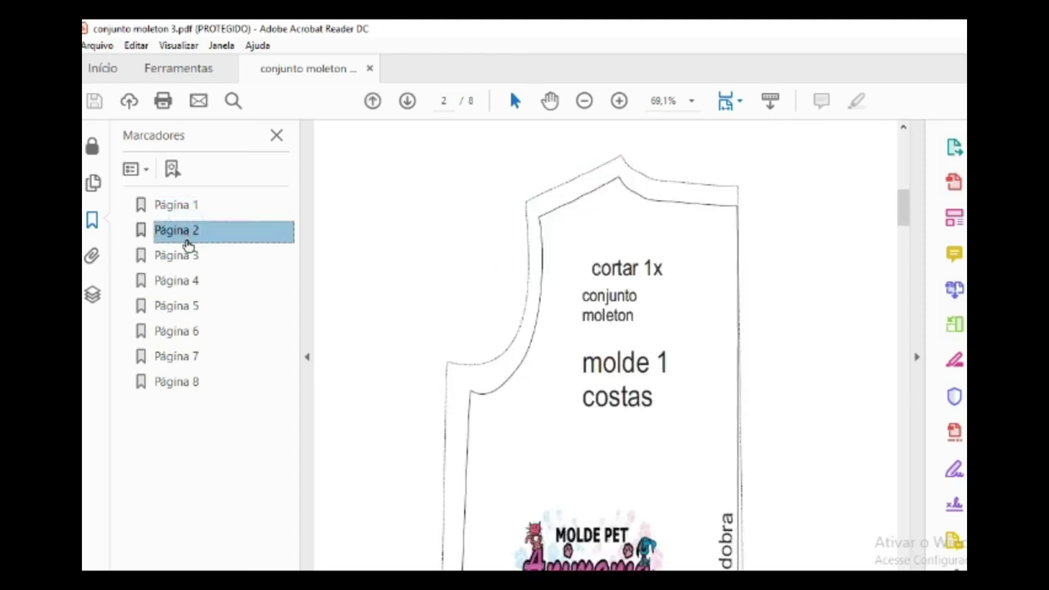
{"action": "left_click", "coordinate": [187, 260]}
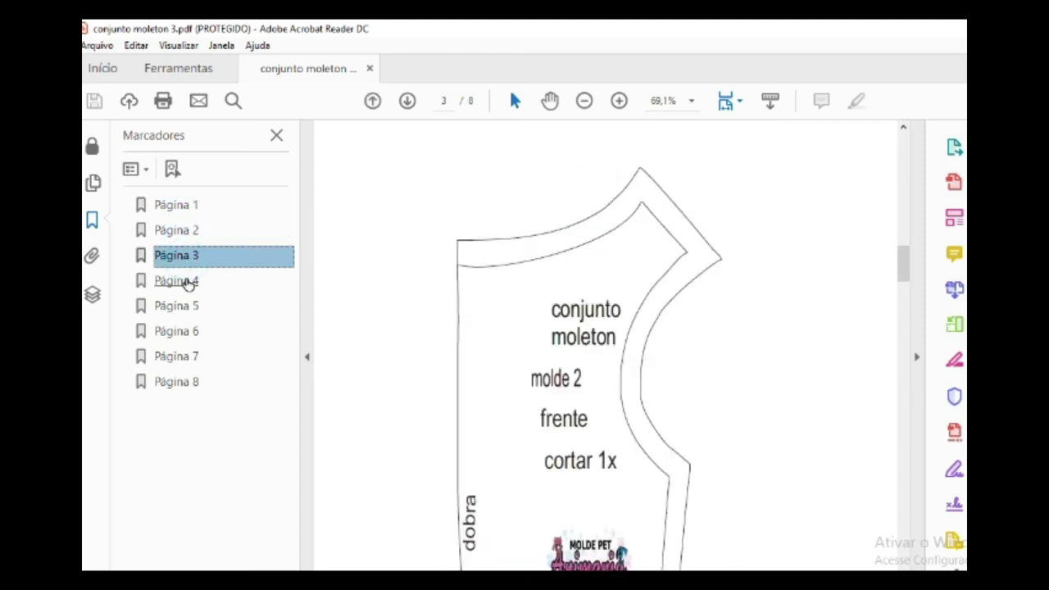
{"action": "left_click", "coordinate": [188, 281]}
{"action": "left_click", "coordinate": [187, 308]}
{"action": "left_click", "coordinate": [186, 335]}
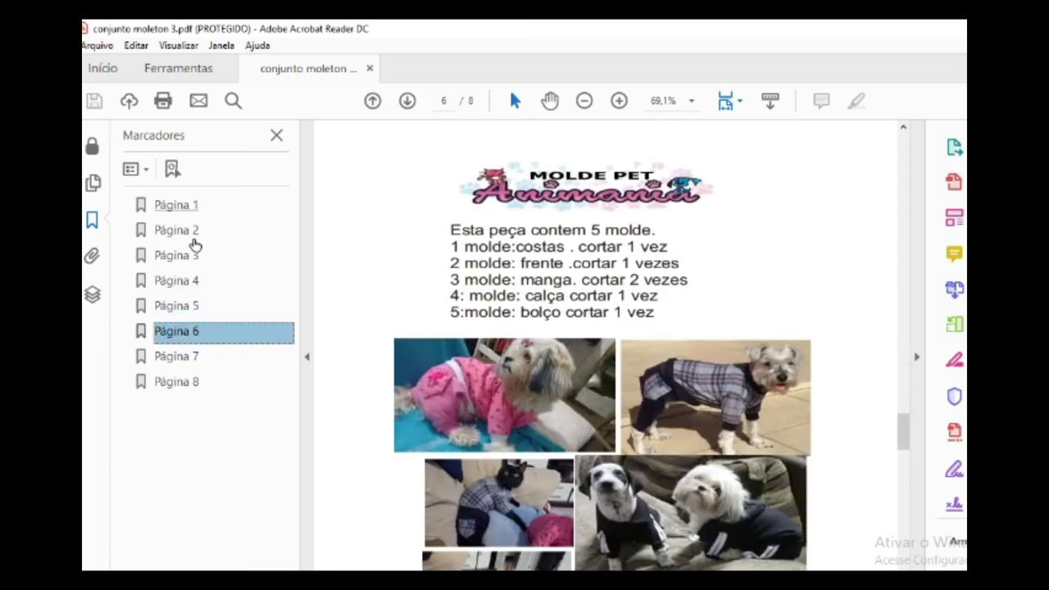
{"action": "left_click", "coordinate": [176, 310]}
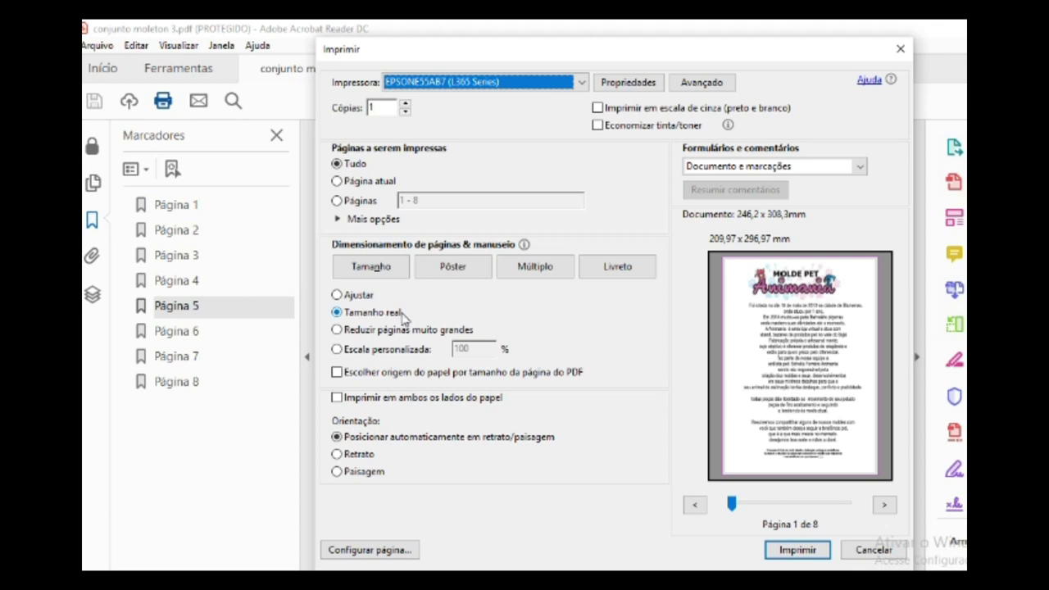
Step: Preview pages 1 to 6 of the size 3 document in the print settings at Tamanho real
{"action": "left_click", "coordinate": [883, 506]}
{"action": "left_click", "coordinate": [883, 507]}
{"action": "left_click", "coordinate": [883, 506]}
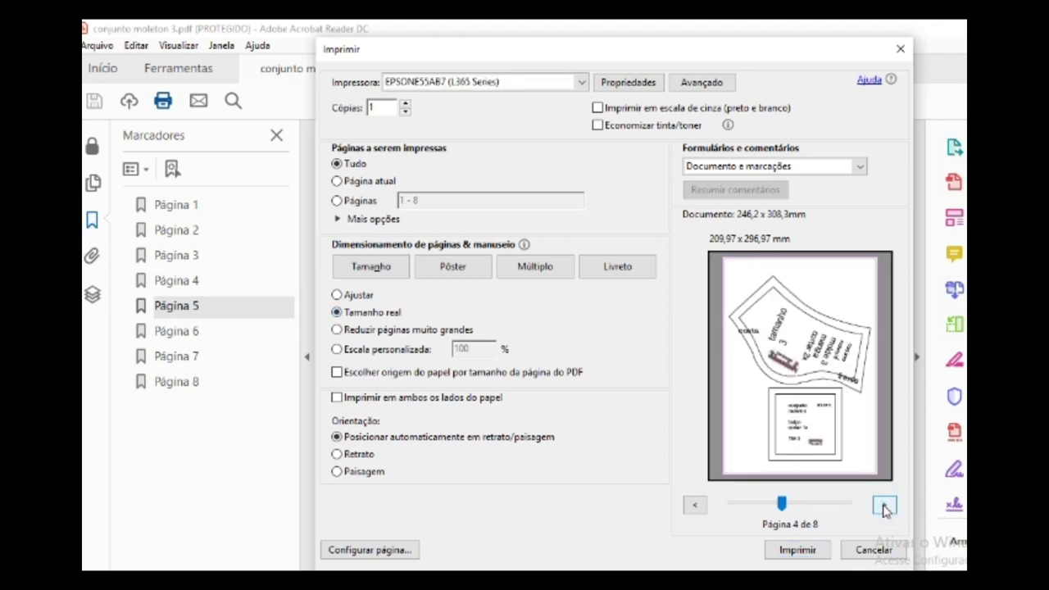
{"action": "left_click", "coordinate": [884, 507]}
{"action": "left_click", "coordinate": [883, 506]}
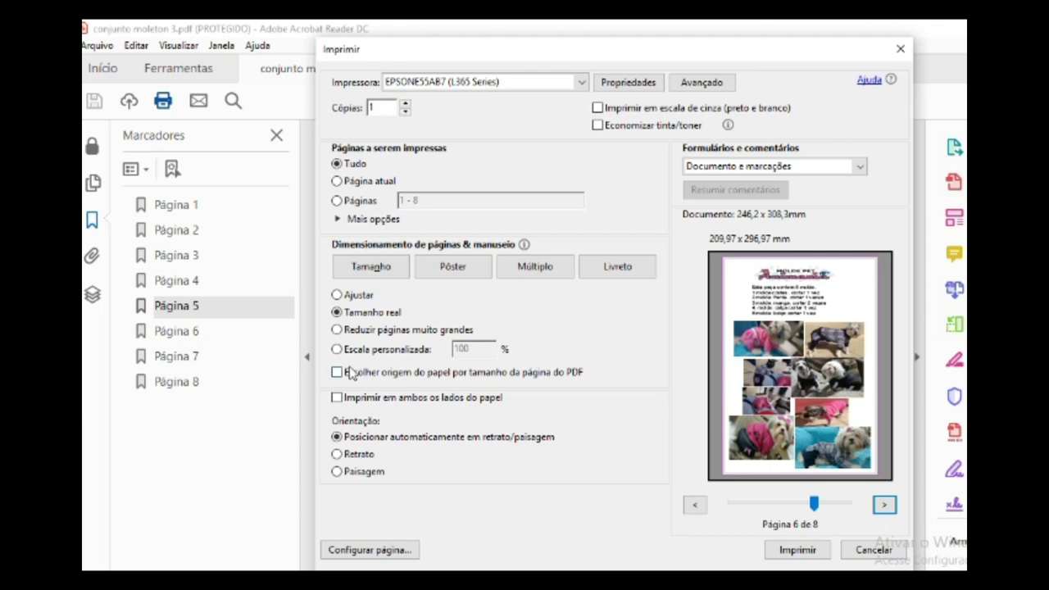
Step: Restrict the size 3 print range to pages 2-5 and check each pattern page in the print preview
{"action": "left_click", "coordinate": [357, 201]}
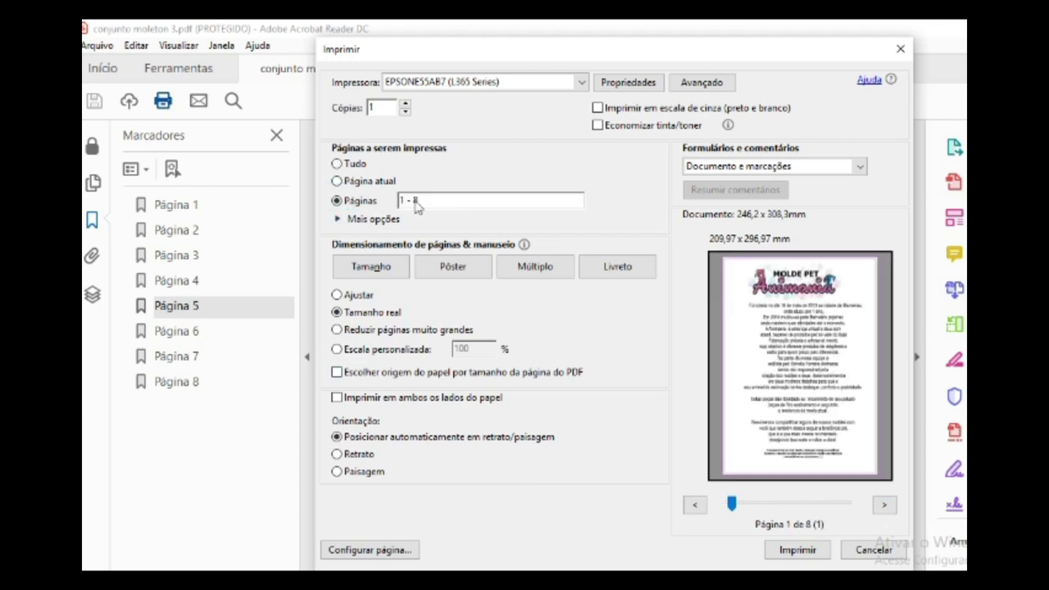
{"action": "left_click", "coordinate": [426, 201]}
{"action": "left_click", "coordinate": [828, 504]}
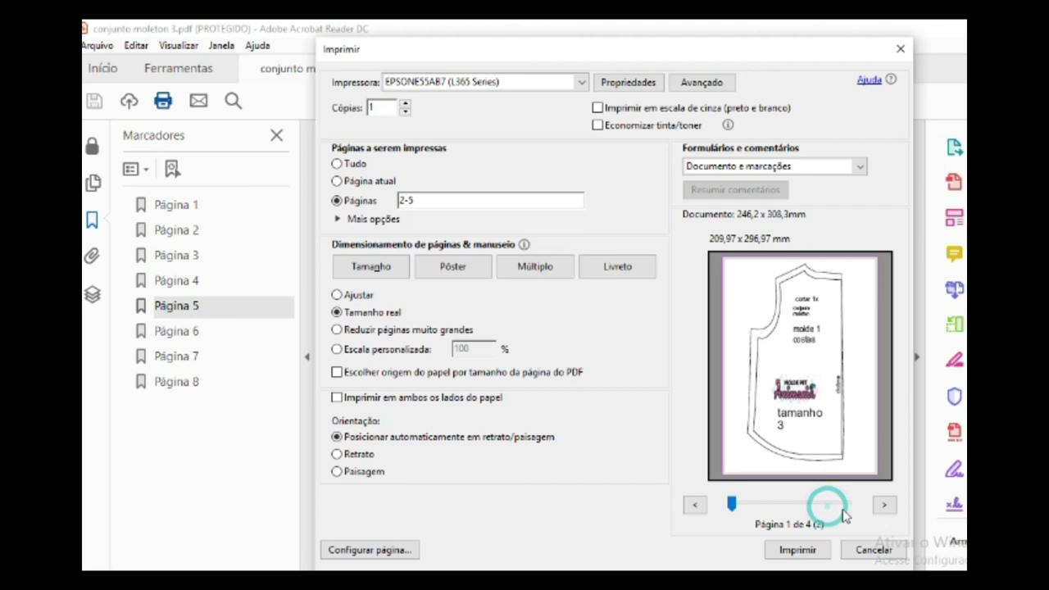
{"action": "left_click", "coordinate": [881, 507]}
{"action": "left_click", "coordinate": [881, 506]}
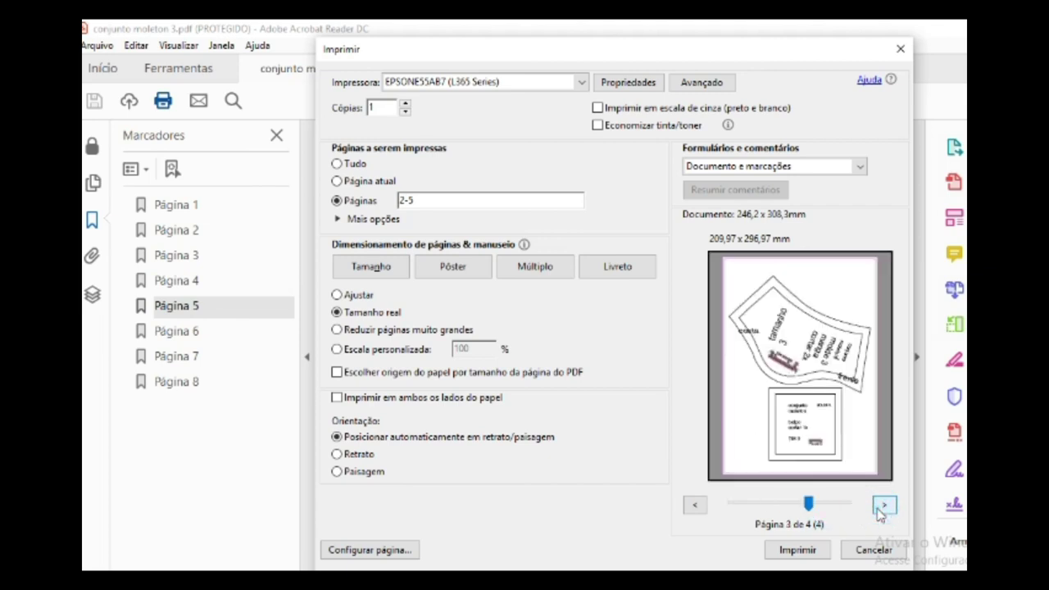
{"action": "left_click", "coordinate": [881, 506]}
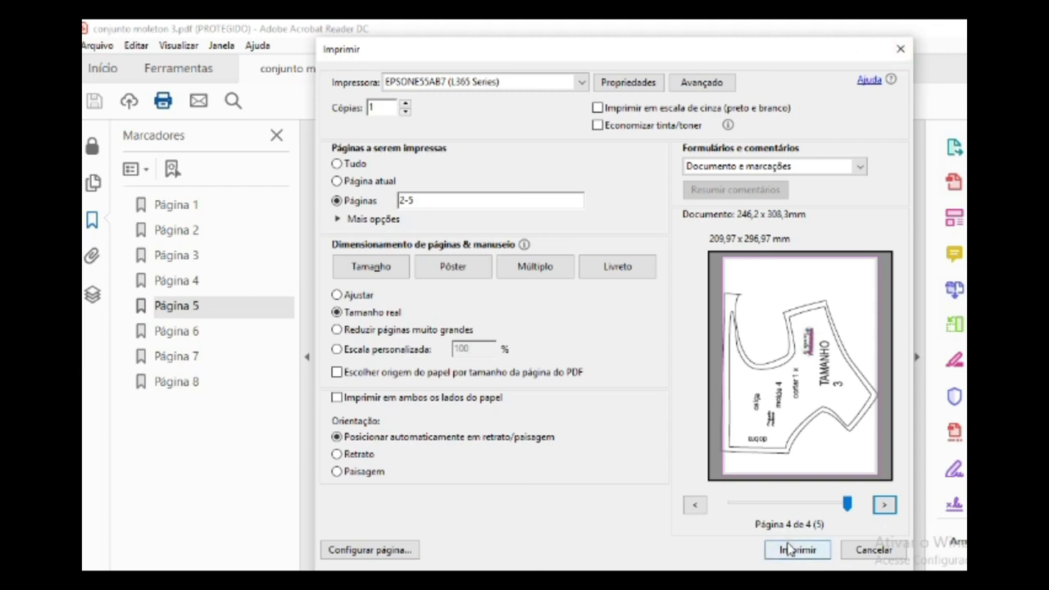
Step: Close the size 3 document without printing and open the protected CONJUNTO MOLETON 4 PDF with its document password
{"action": "left_click", "coordinate": [898, 50]}
{"action": "key", "text": "alt+F4"}
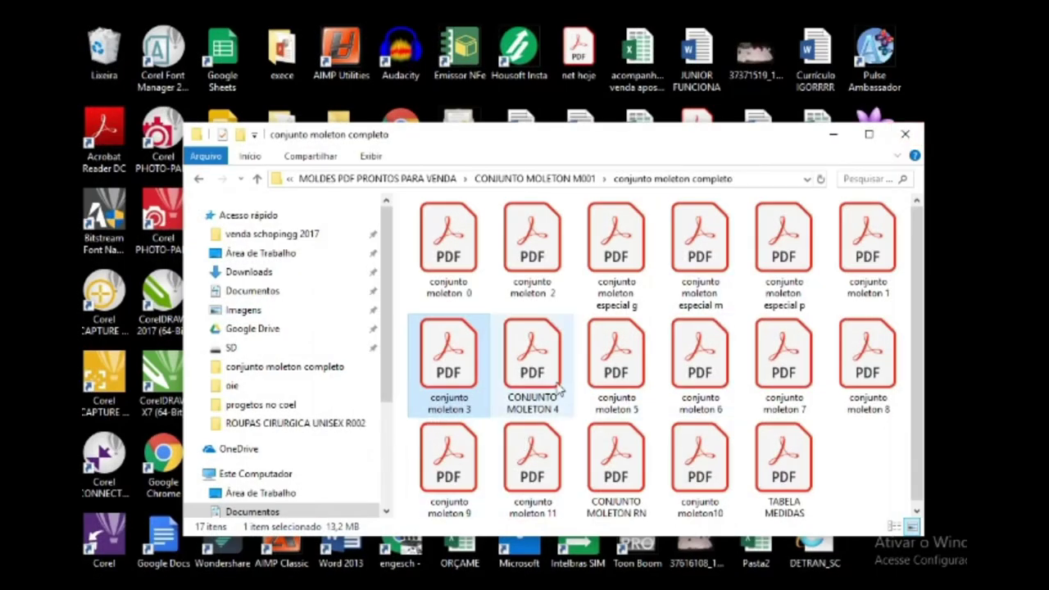
{"action": "double_click", "coordinate": [539, 390]}
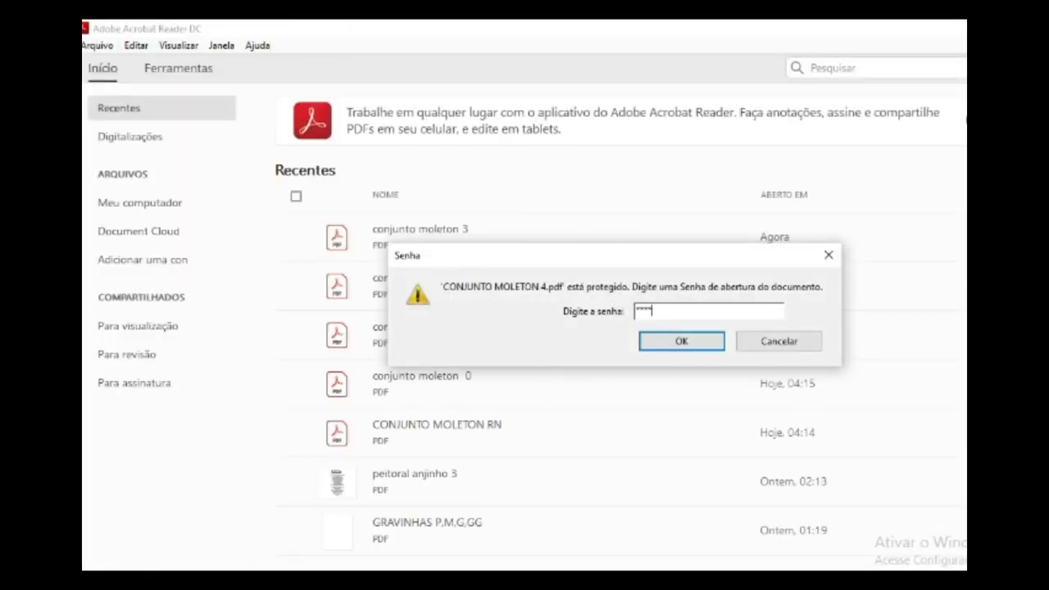
{"action": "type", "text": "**"}
{"action": "key", "text": "Return"}
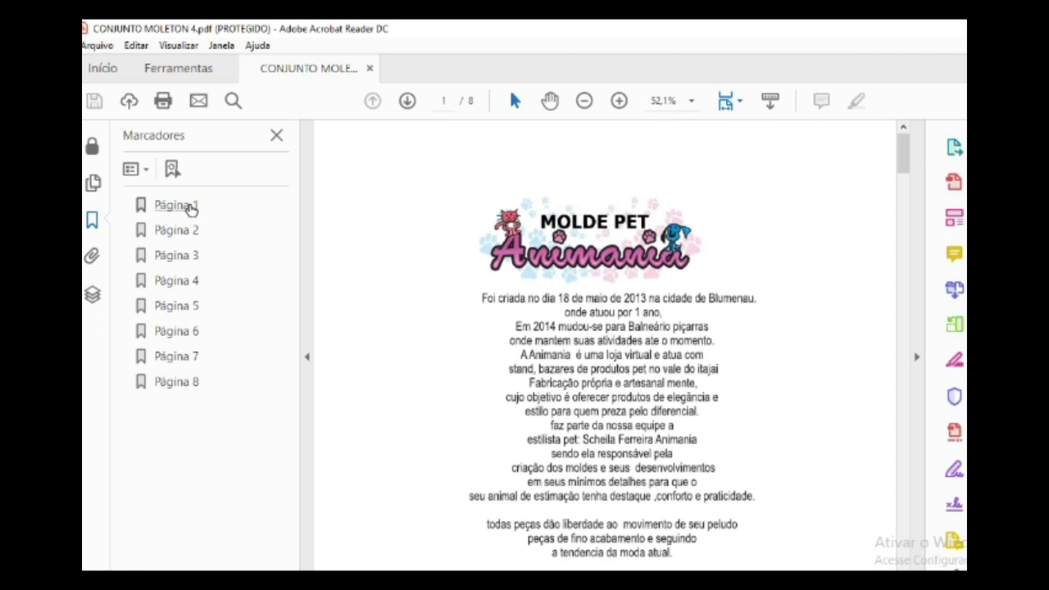
Step: Look through pages 1 to 6 of the size 4 document and return to the pattern piece on page 5
{"action": "left_click", "coordinate": [187, 206]}
{"action": "left_click", "coordinate": [190, 230]}
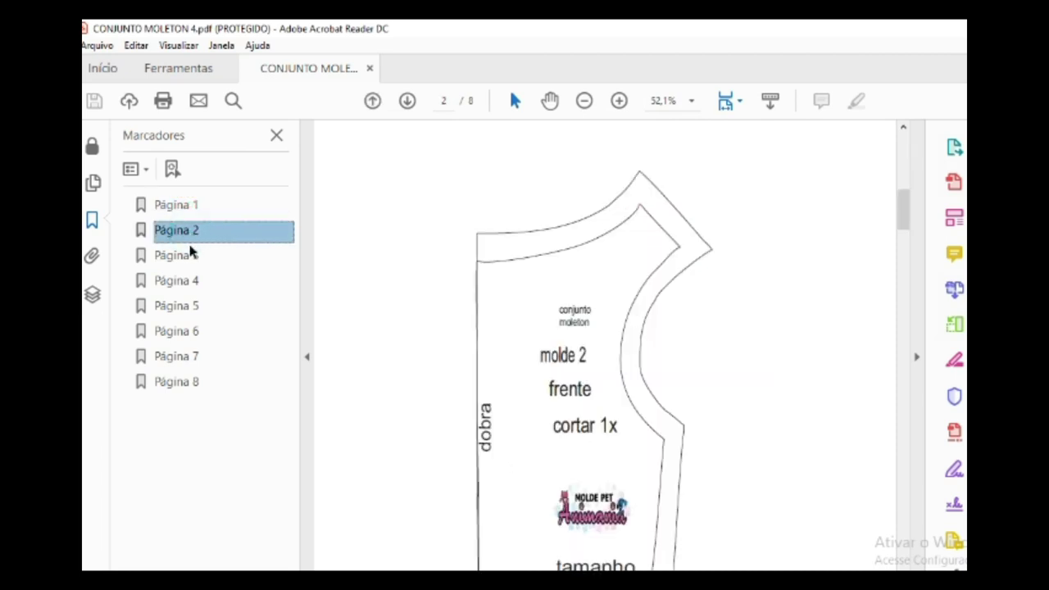
{"action": "left_click", "coordinate": [191, 258]}
{"action": "left_click", "coordinate": [193, 280]}
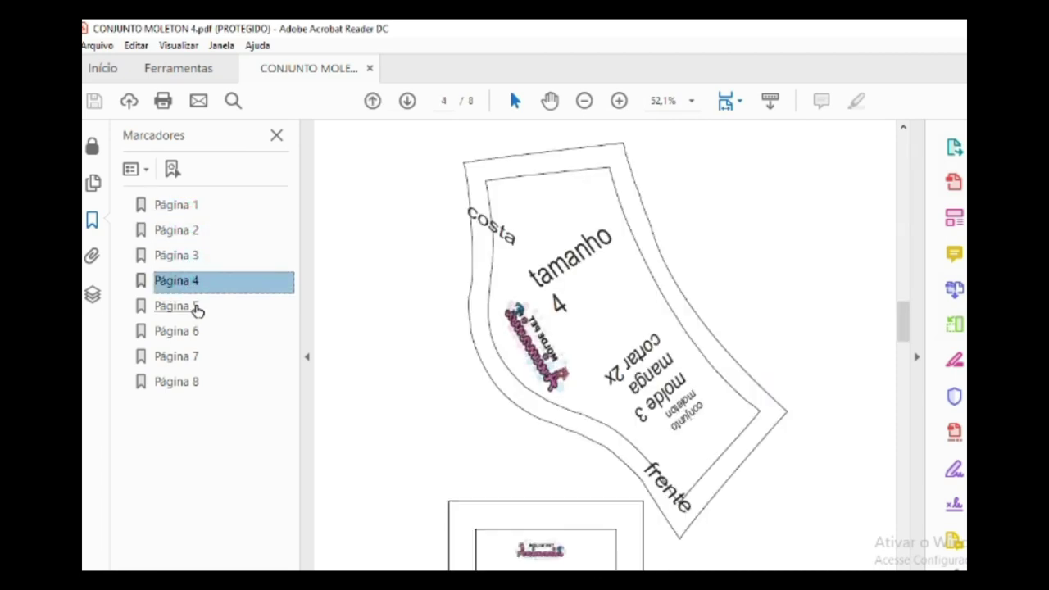
{"action": "left_click", "coordinate": [195, 306]}
{"action": "left_click", "coordinate": [197, 334]}
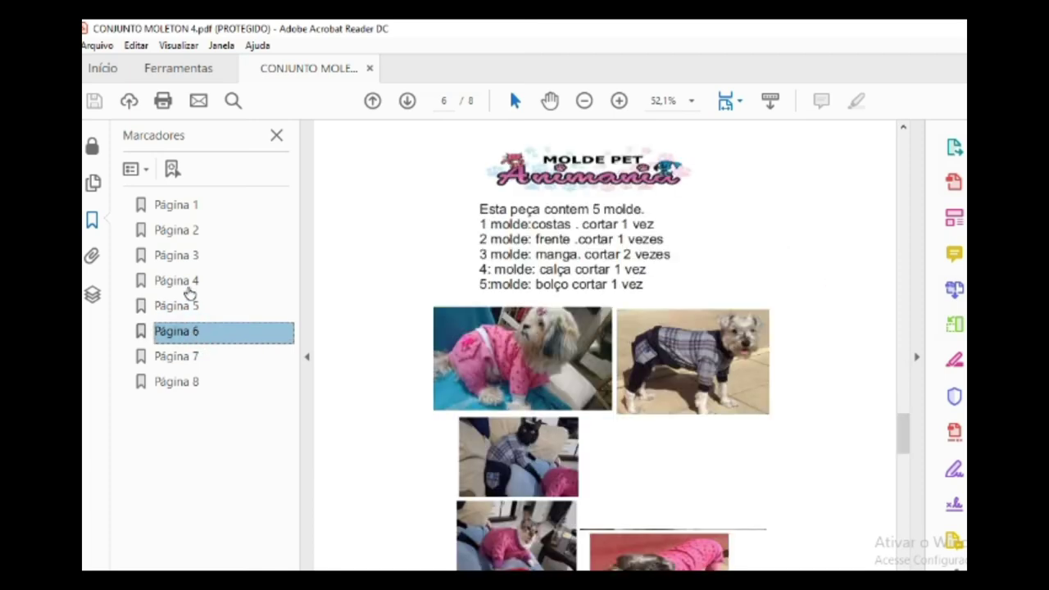
{"action": "left_click", "coordinate": [192, 308]}
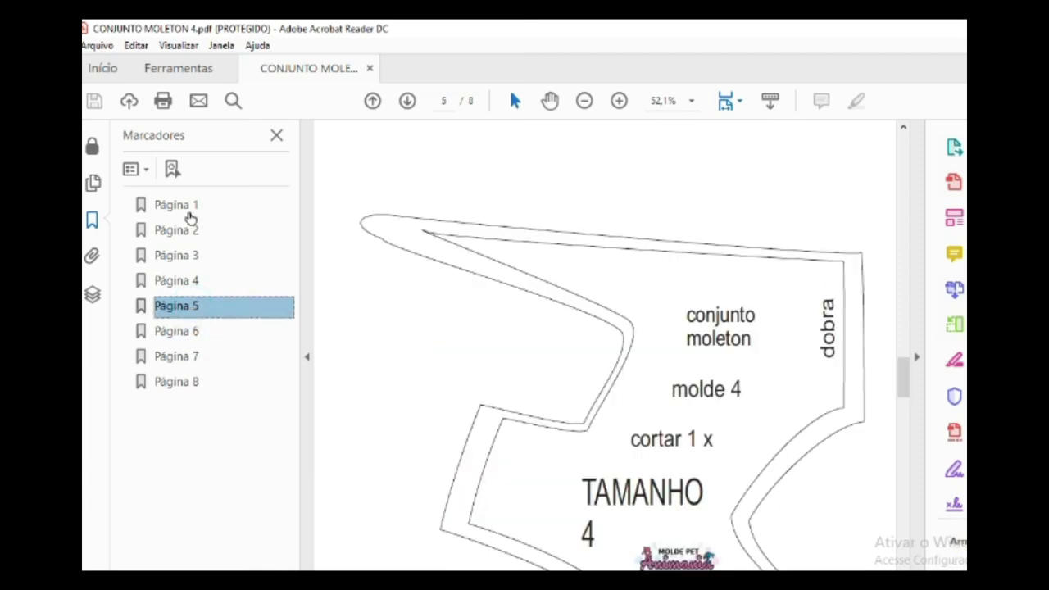
Step: Open the print settings for the size 4 document and check how pages 2 to 6 fit the paper at Tamanho real
{"action": "left_click", "coordinate": [160, 107]}
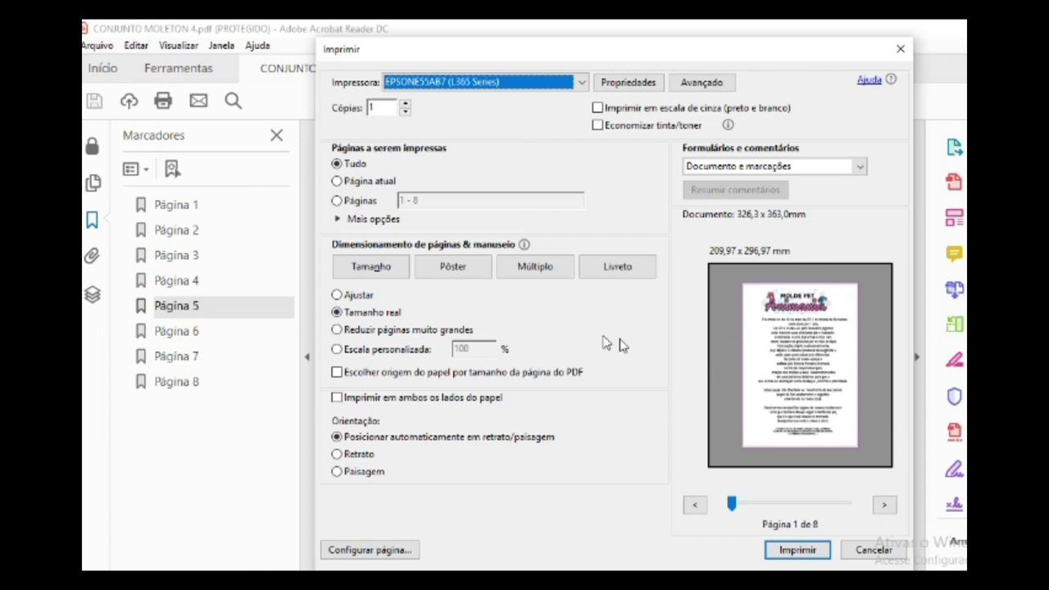
{"action": "left_click", "coordinate": [885, 507]}
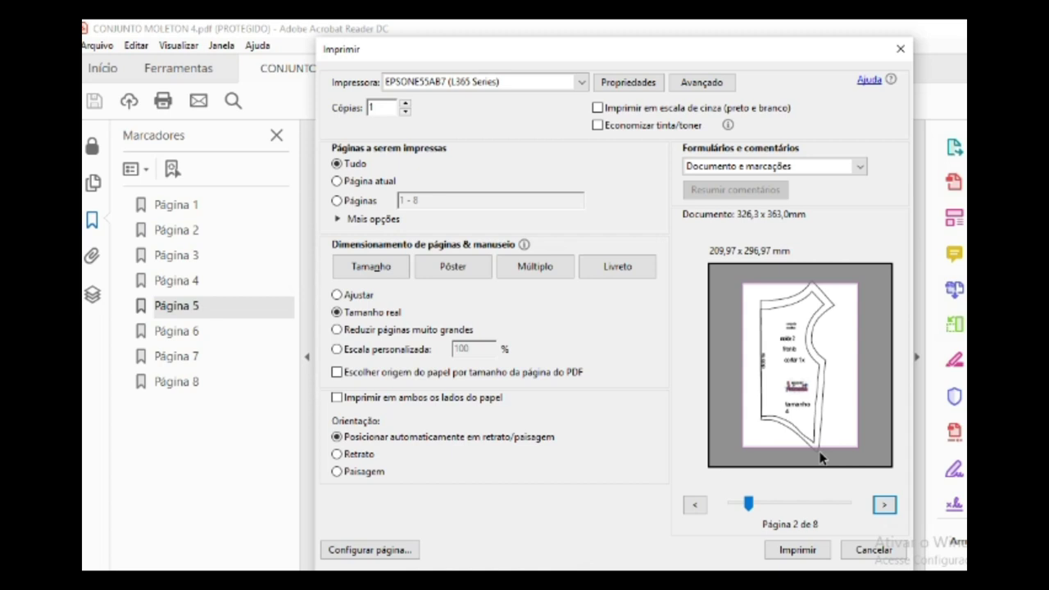
{"action": "left_click", "coordinate": [883, 507]}
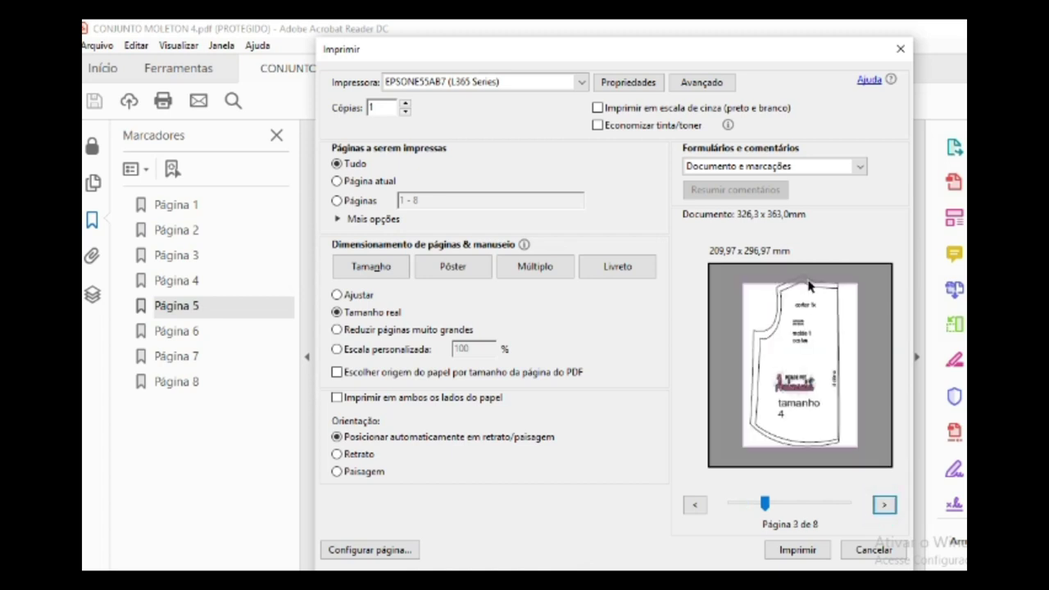
{"action": "left_click", "coordinate": [883, 505]}
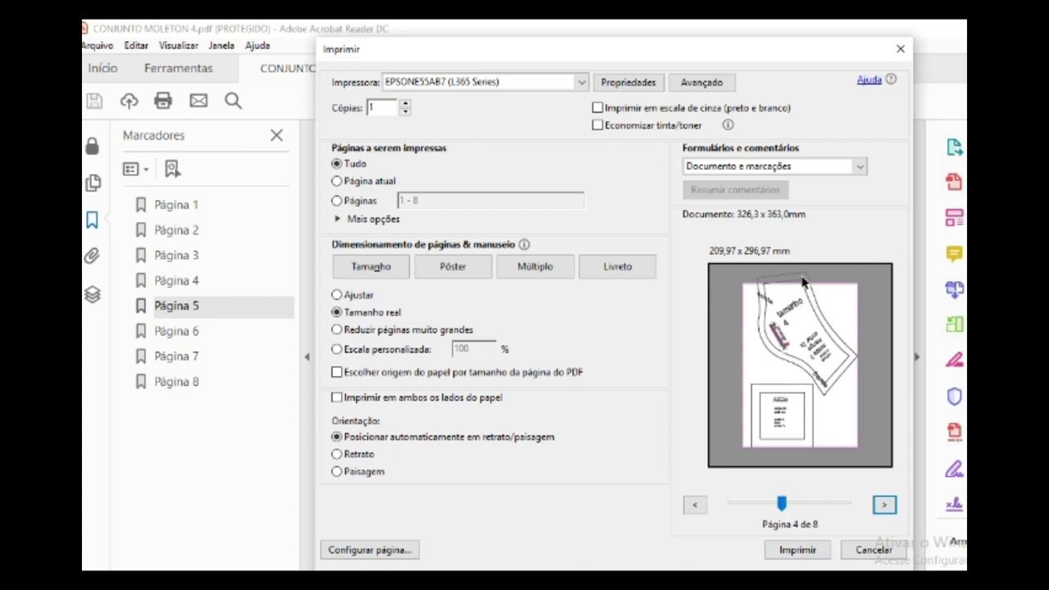
{"action": "left_click", "coordinate": [884, 505]}
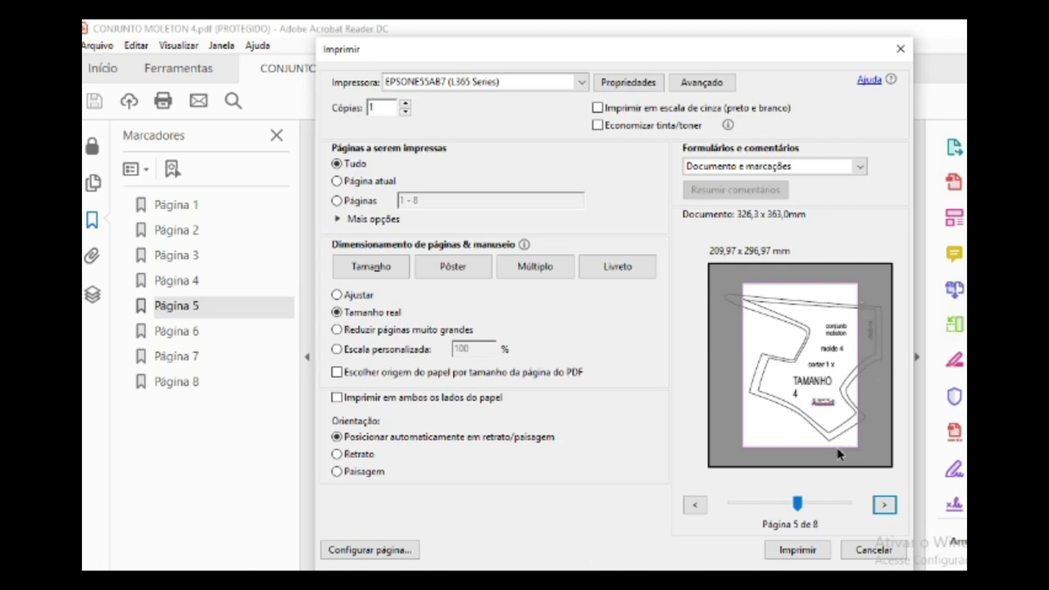
{"action": "left_click", "coordinate": [884, 504]}
Step: Switch the size 4 print sizing to Póster and check how pages 5 and 4 are tiled over several sheets
{"action": "left_click", "coordinate": [455, 271]}
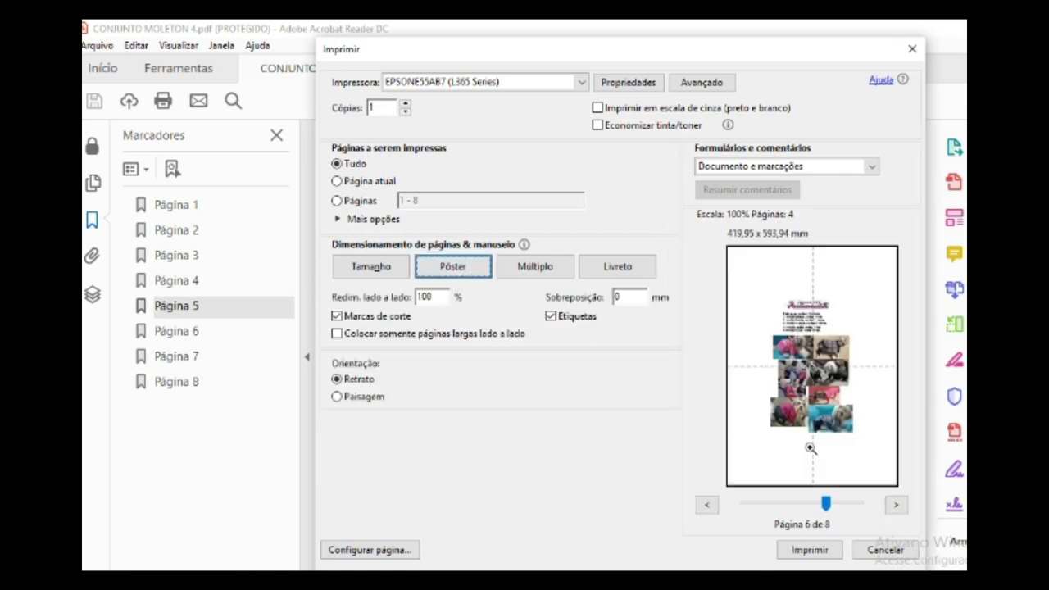
{"action": "left_click", "coordinate": [706, 506]}
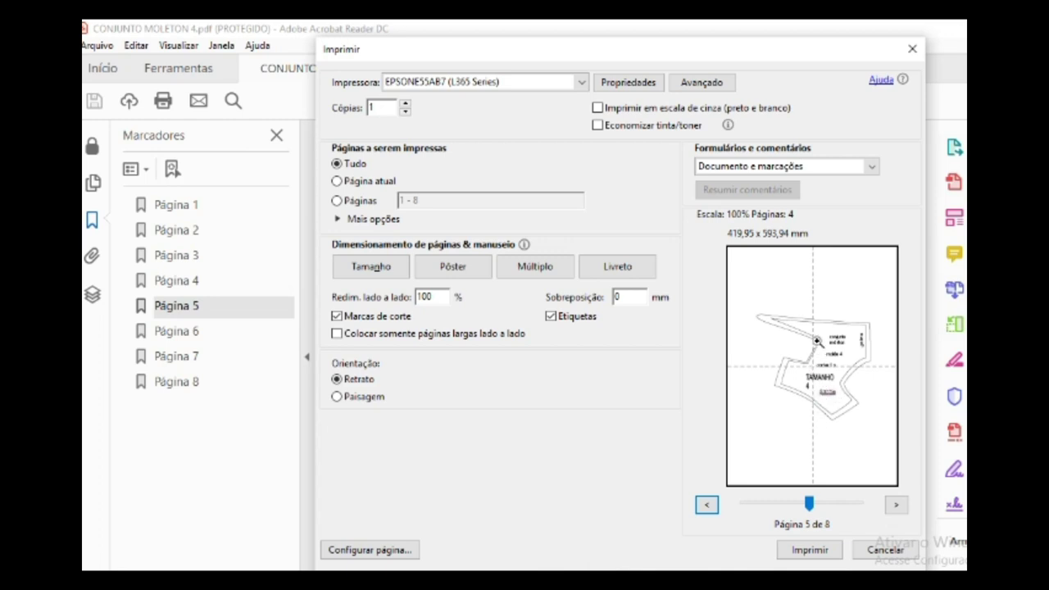
{"action": "left_click_drag", "start_coordinate": [804, 504], "coordinate": [787, 506]}
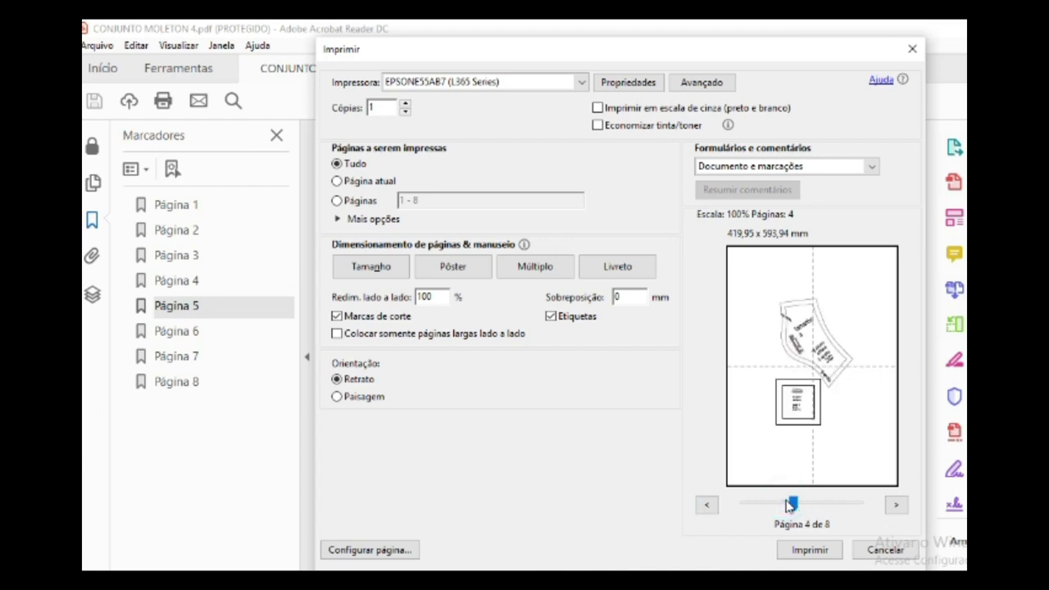
Step: Restrict the size 4 poster print range to pages 2-5
{"action": "left_click", "coordinate": [337, 201]}
{"action": "left_click", "coordinate": [425, 199]}
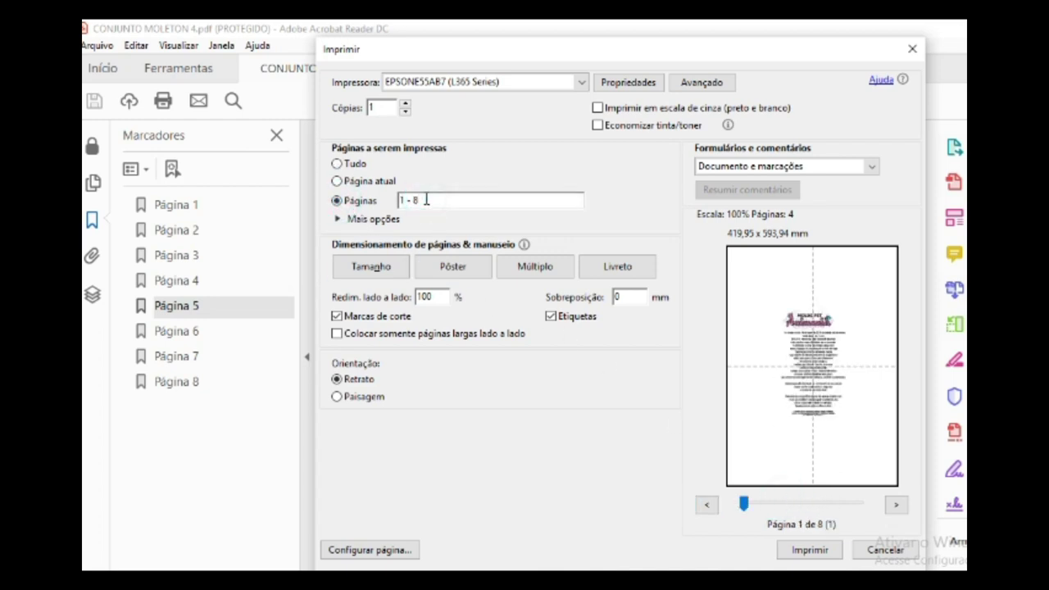
{"action": "key", "text": "BackSpace"}
{"action": "key", "text": "BackSpace"}
{"action": "key", "text": "BackSpace"}
{"action": "key", "text": "BackSpace"}
{"action": "key", "text": "BackSpace"}
{"action": "type", "text": "2-5"}
Step: Check the poster tiling of size 4 pages 2 to 5 in the print preview and close the print settings without printing
{"action": "left_click", "coordinate": [901, 508]}
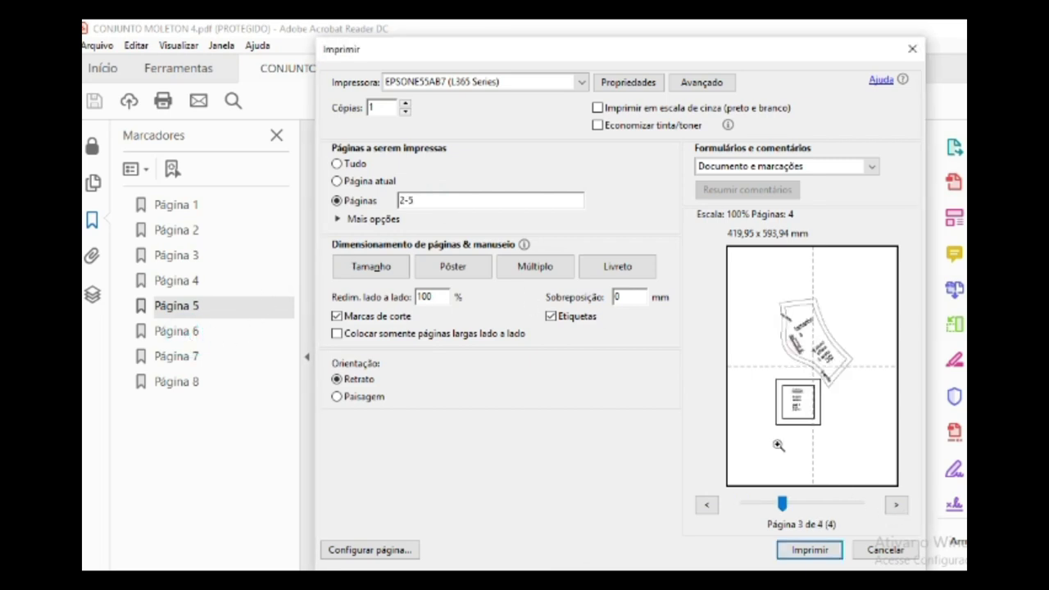
{"action": "left_click", "coordinate": [741, 503]}
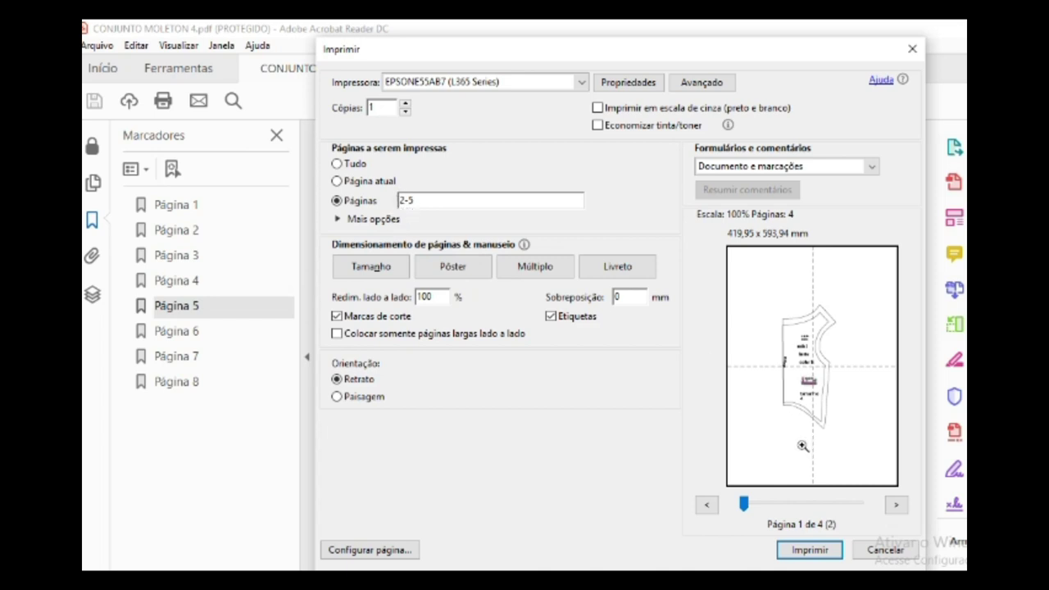
{"action": "left_click", "coordinate": [893, 510]}
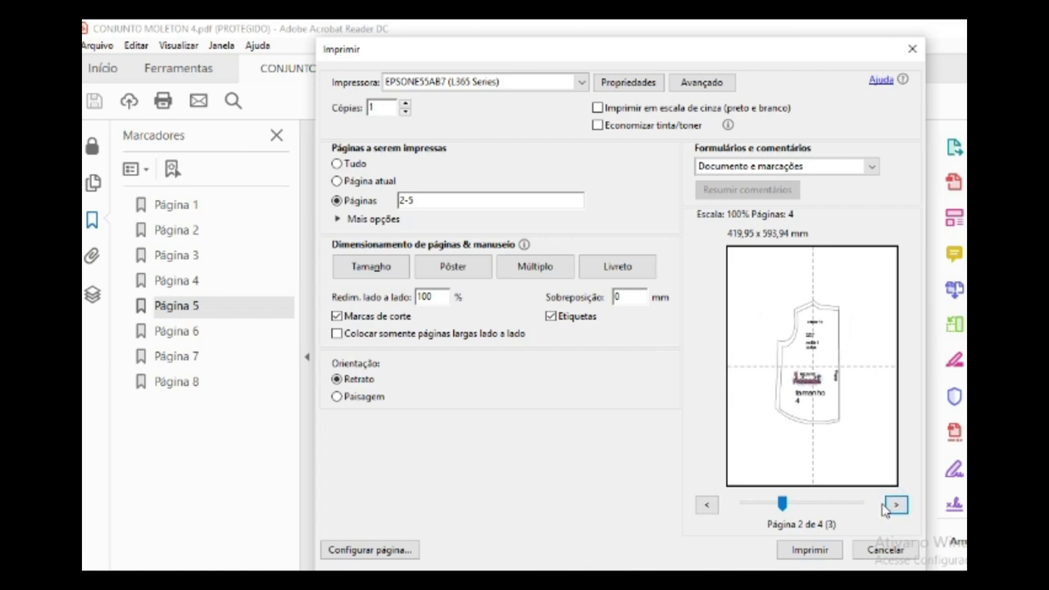
{"action": "left_click", "coordinate": [894, 504]}
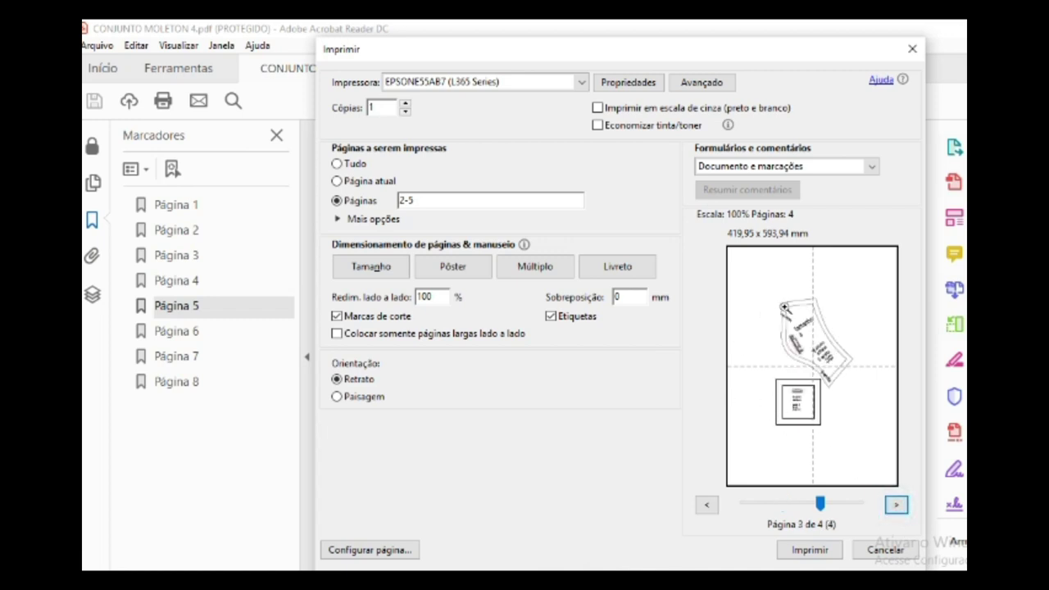
{"action": "left_click", "coordinate": [898, 505]}
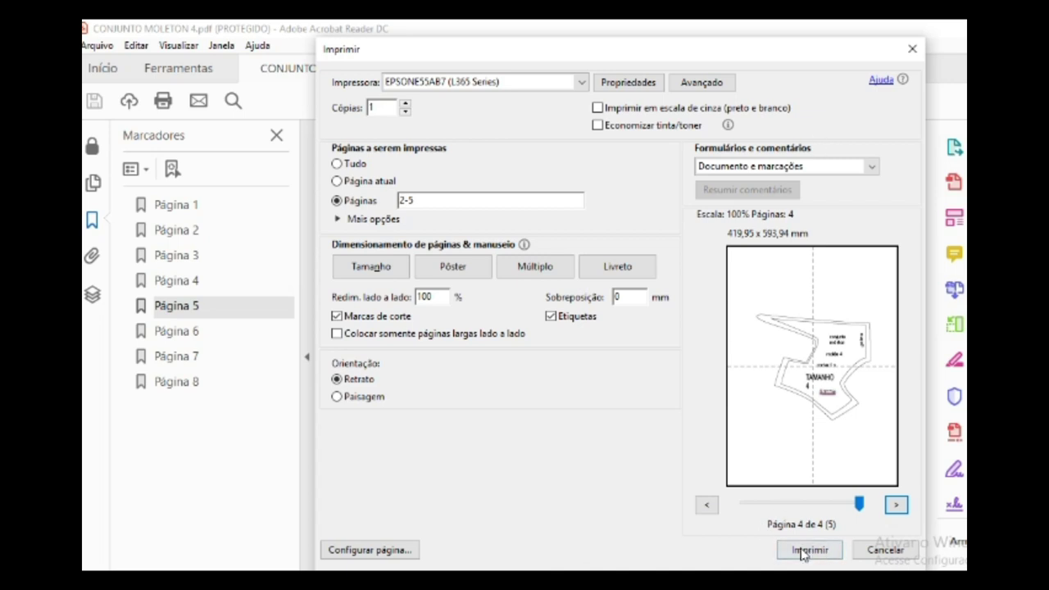
{"action": "left_click", "coordinate": [912, 51]}
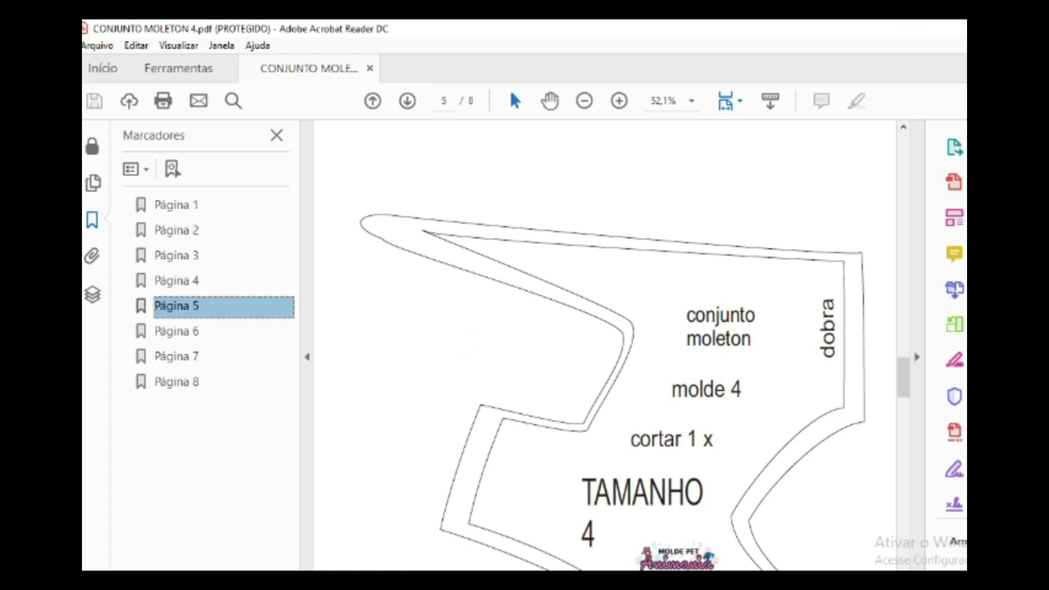
Step: Close the size 4 document and open conjunto moleton 5 from the folder, entering the document password
{"action": "key", "text": "alt+F4"}
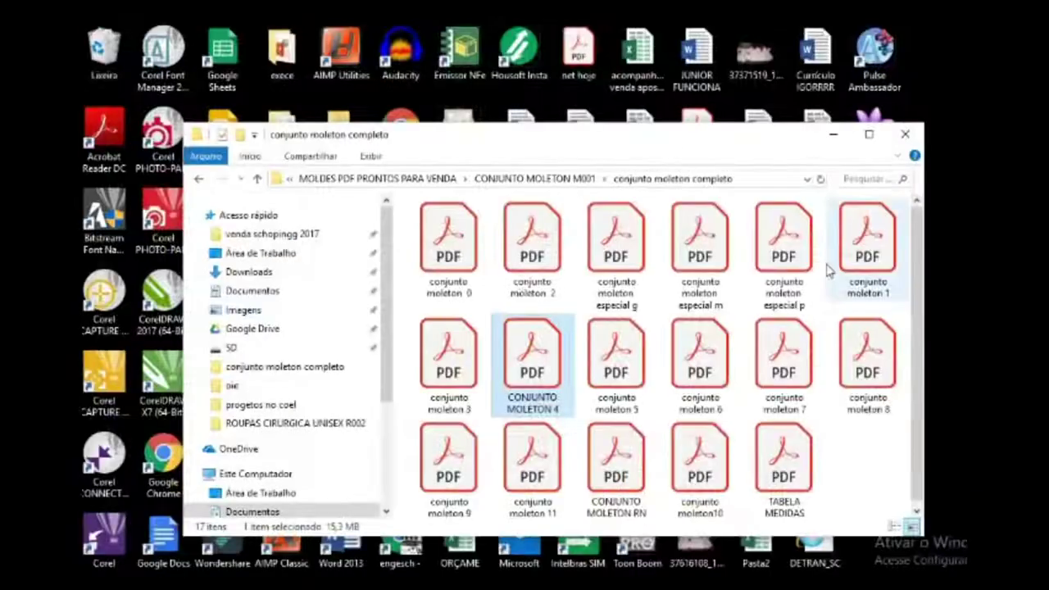
{"action": "double_click", "coordinate": [618, 404]}
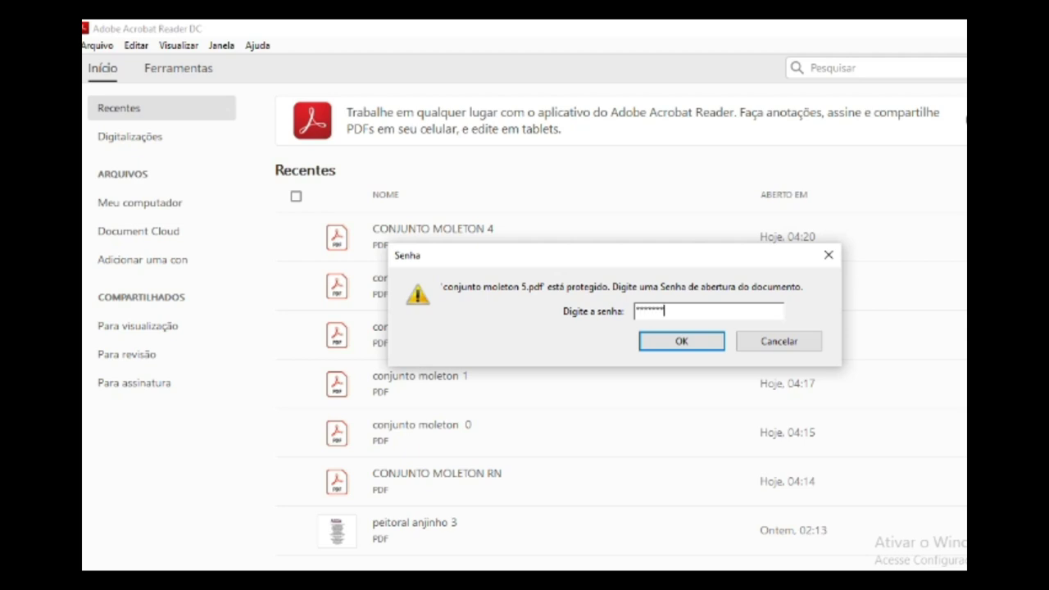
{"action": "left_click", "coordinate": [656, 339]}
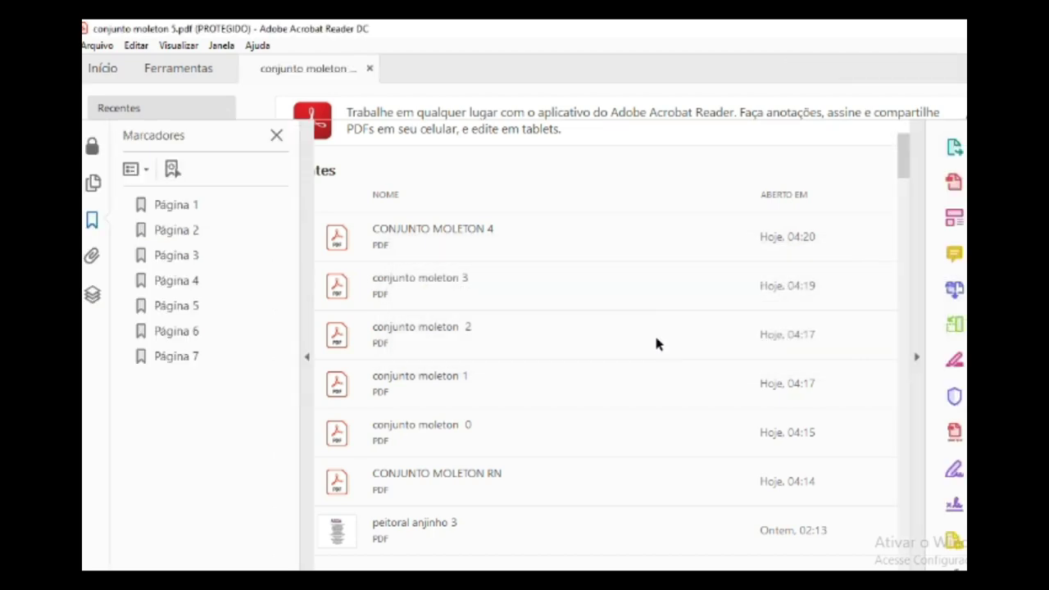
Step: Look through pages 1 to 5 of the size 5 document and go over pattern pages 2 to 4 again
{"action": "left_click", "coordinate": [182, 206]}
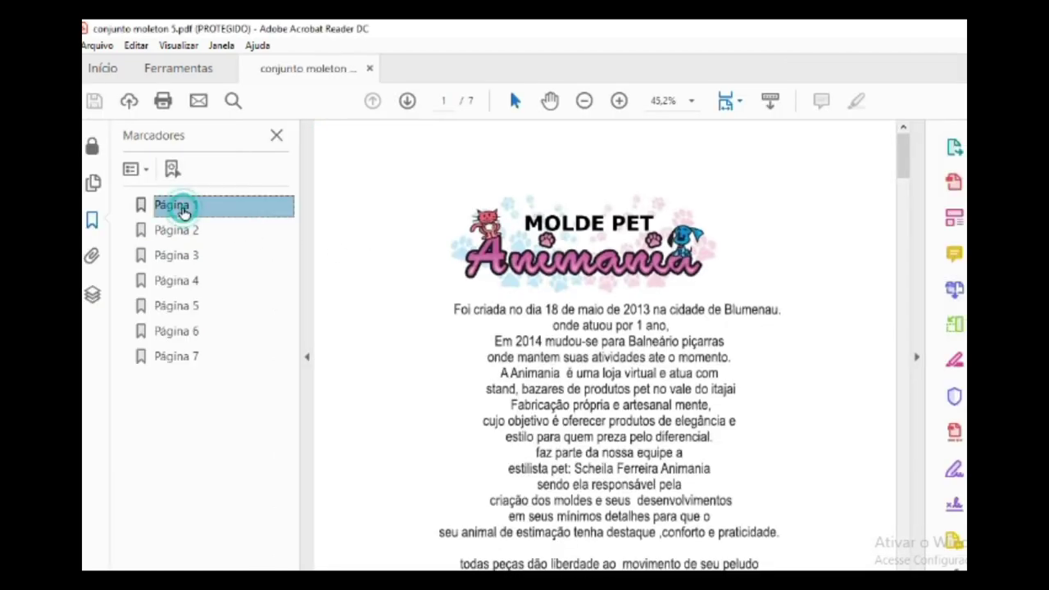
{"action": "left_click", "coordinate": [188, 232]}
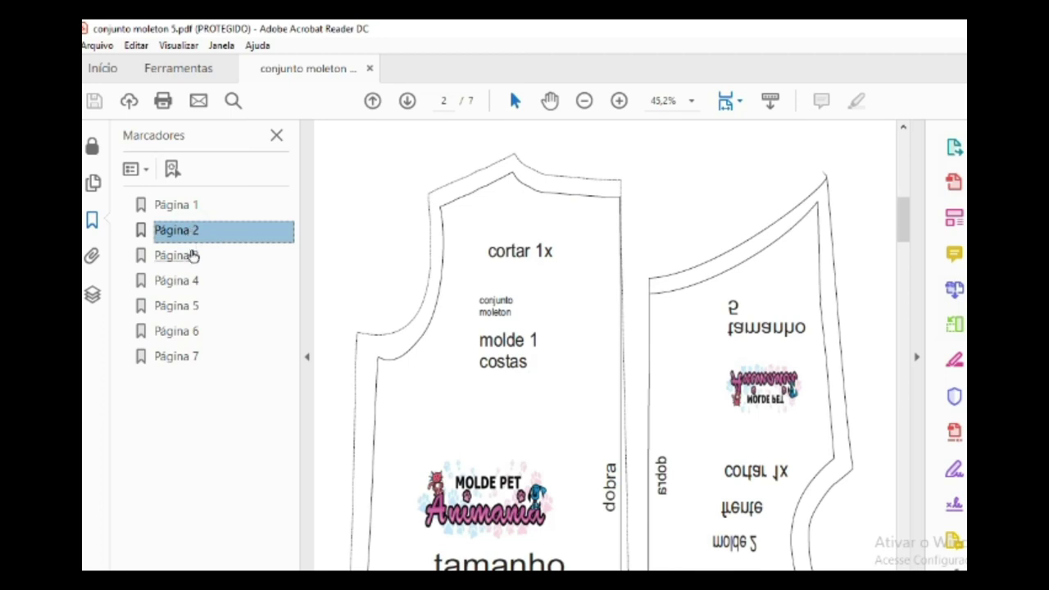
{"action": "left_click", "coordinate": [188, 256]}
{"action": "left_click", "coordinate": [192, 282]}
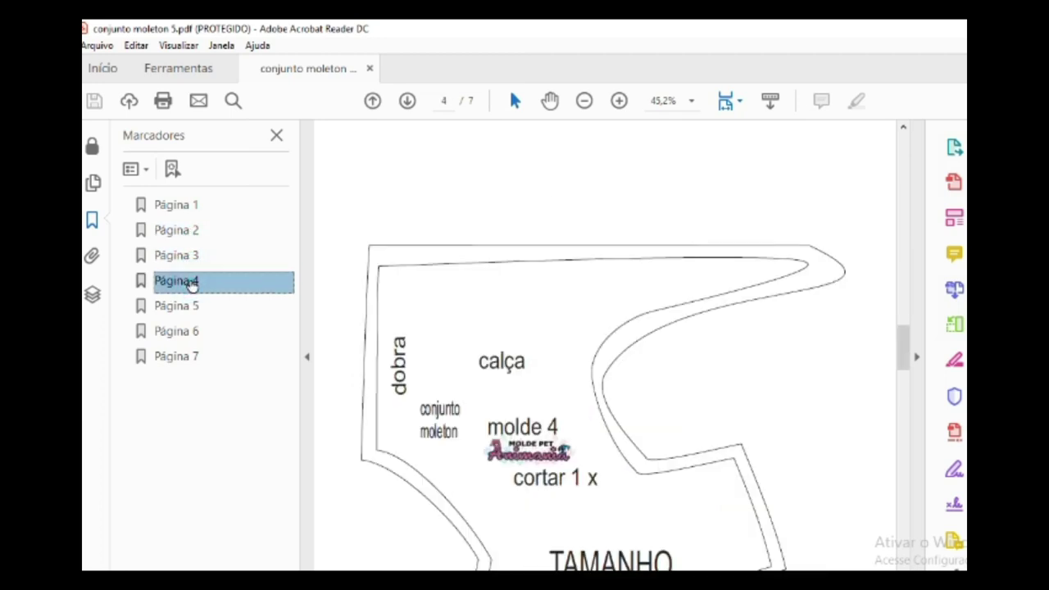
{"action": "left_click", "coordinate": [187, 308]}
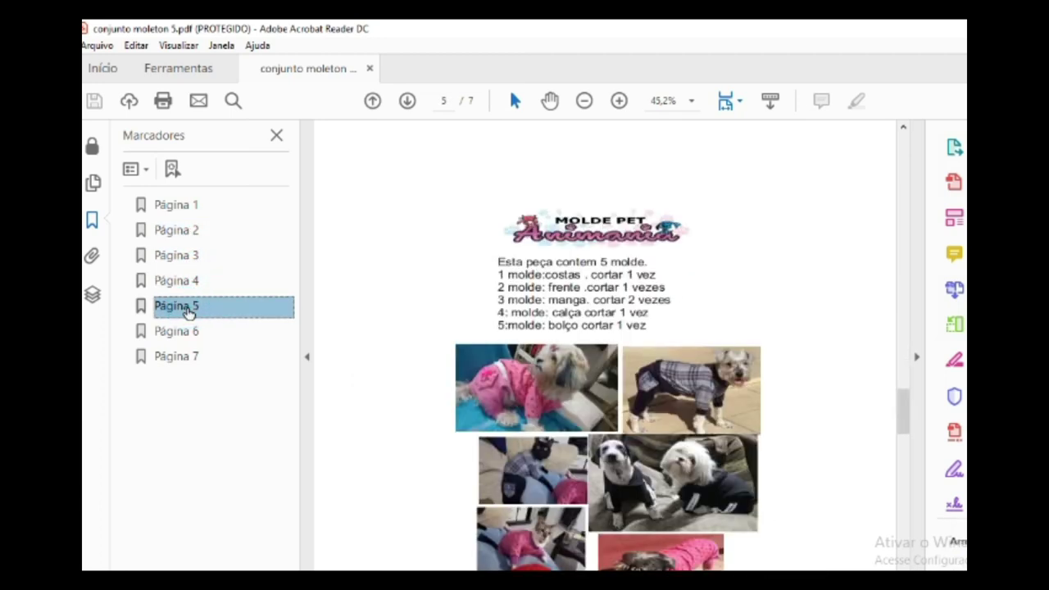
{"action": "left_click", "coordinate": [187, 233]}
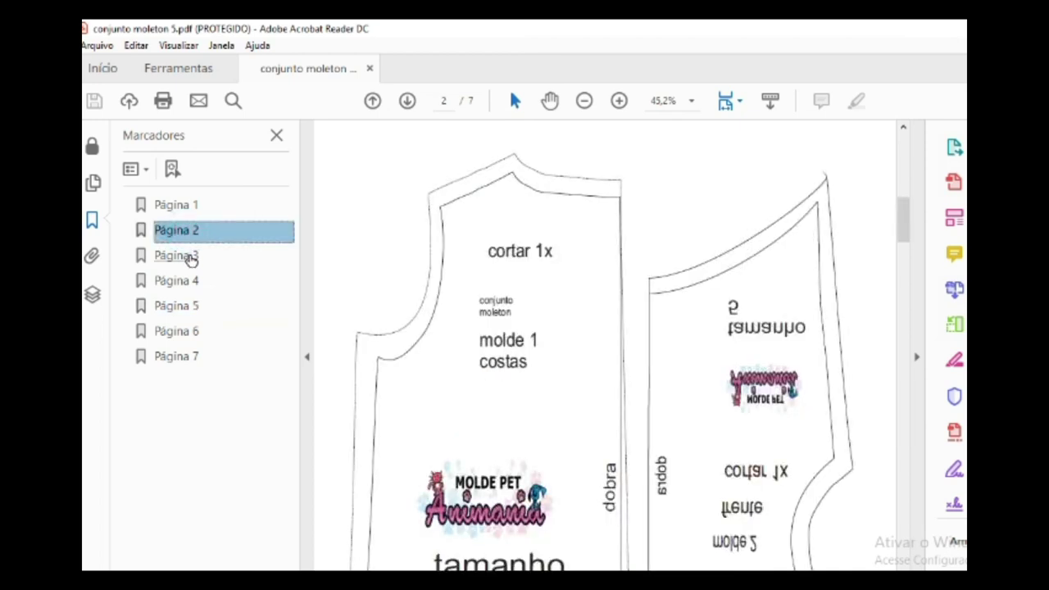
{"action": "left_click", "coordinate": [188, 256]}
{"action": "left_click", "coordinate": [192, 281]}
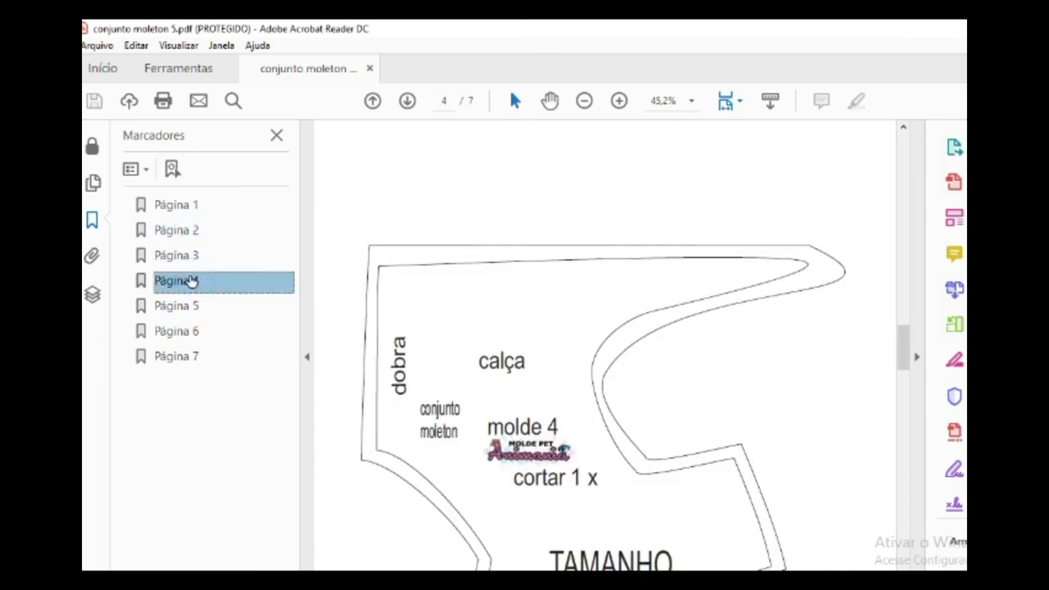
Step: Open the print settings for the size 5 document and check how pages 1 to 5 fit the paper at Tamanho real
{"action": "left_click", "coordinate": [163, 103]}
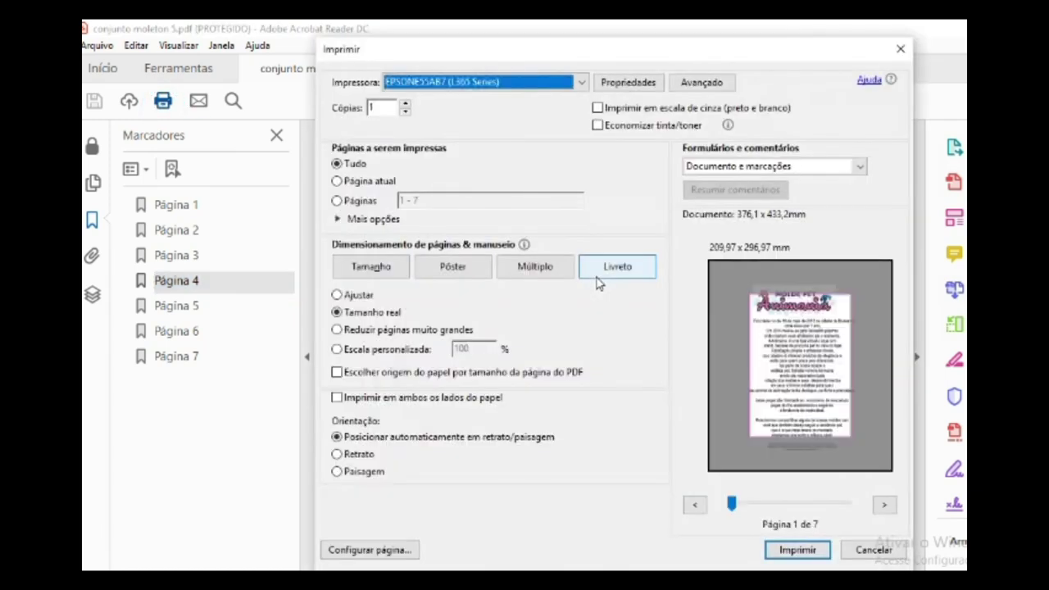
{"action": "left_click", "coordinate": [884, 505]}
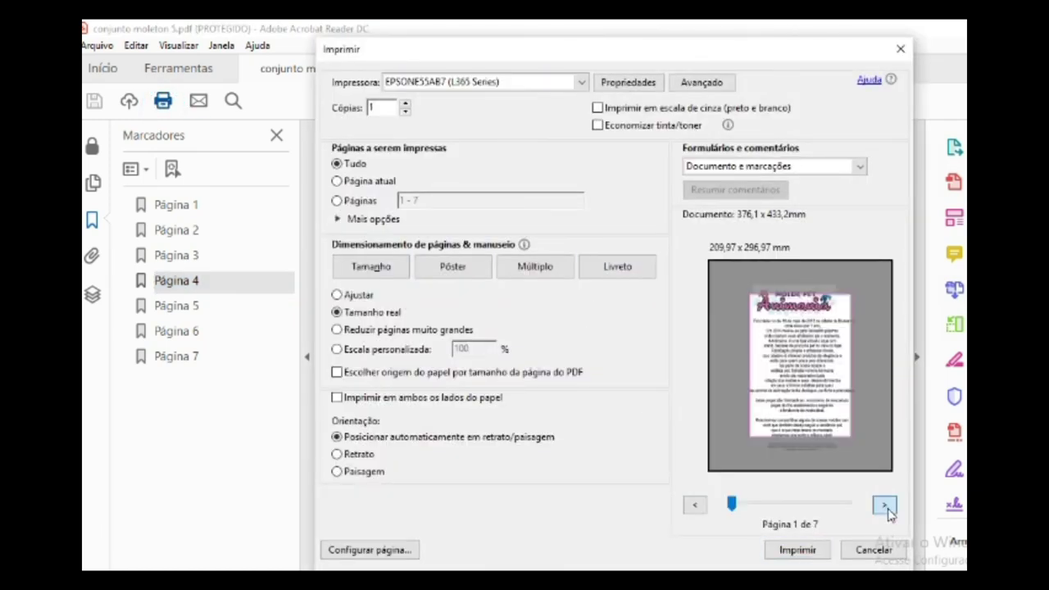
{"action": "left_click", "coordinate": [884, 506]}
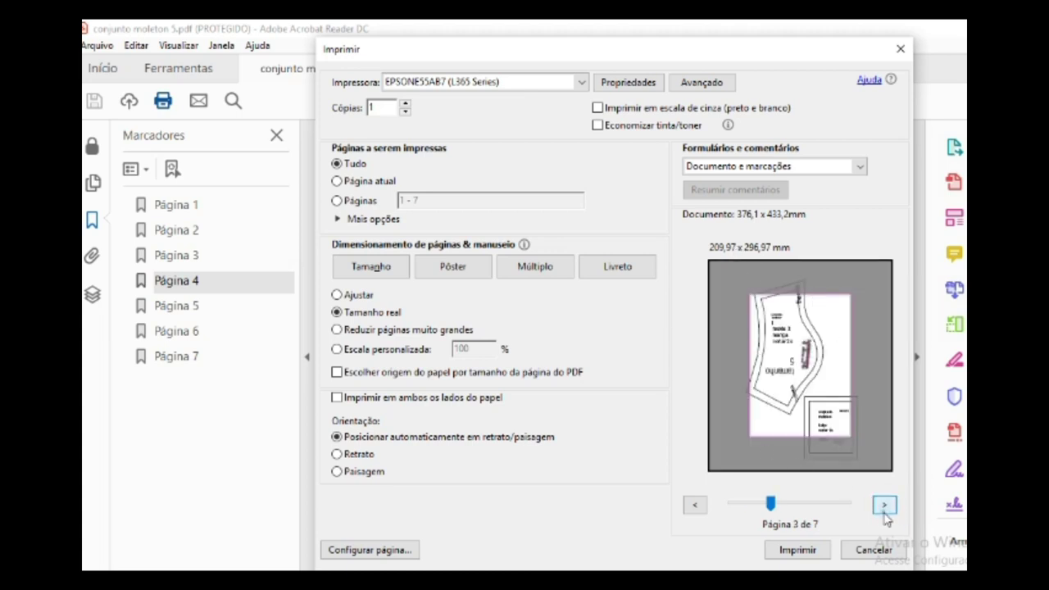
{"action": "left_click", "coordinate": [884, 506]}
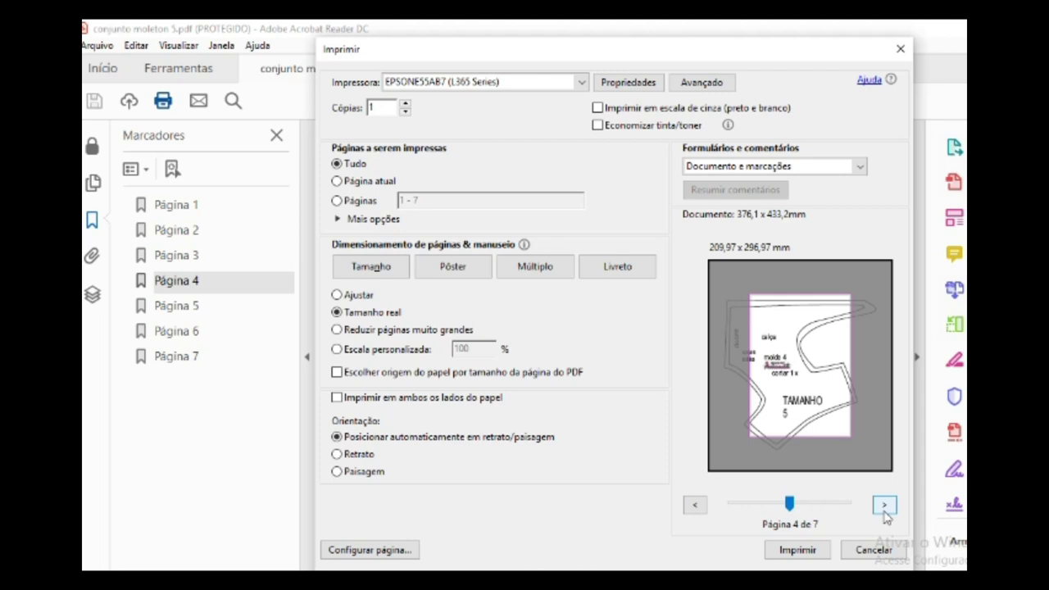
{"action": "left_click", "coordinate": [885, 506]}
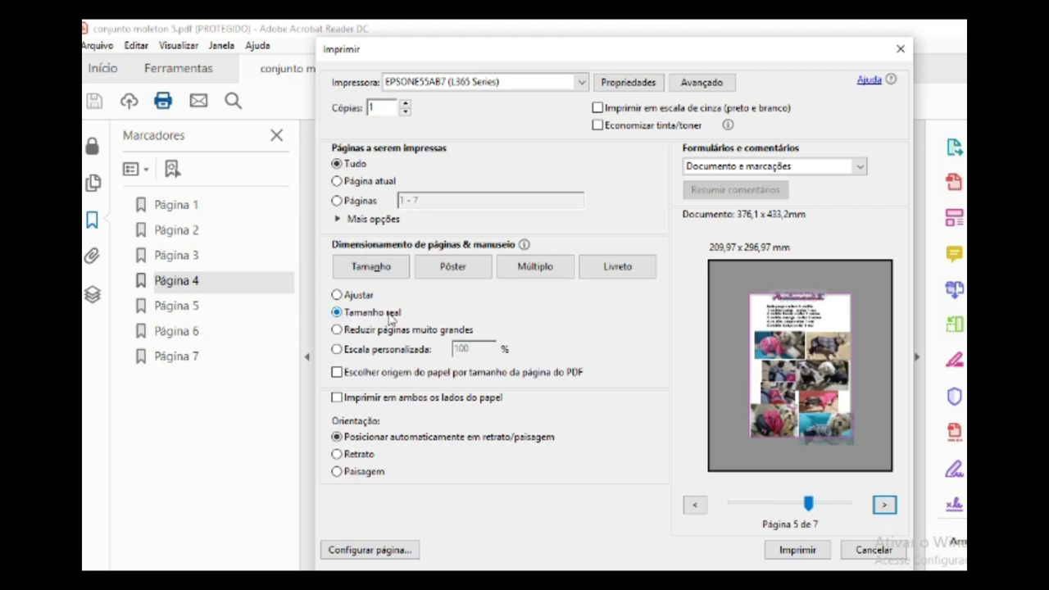
Step: Set the size 5 print sizing to Póster, restrict the range to pages 2-4 and check the tiling in the preview
{"action": "left_click", "coordinate": [468, 278]}
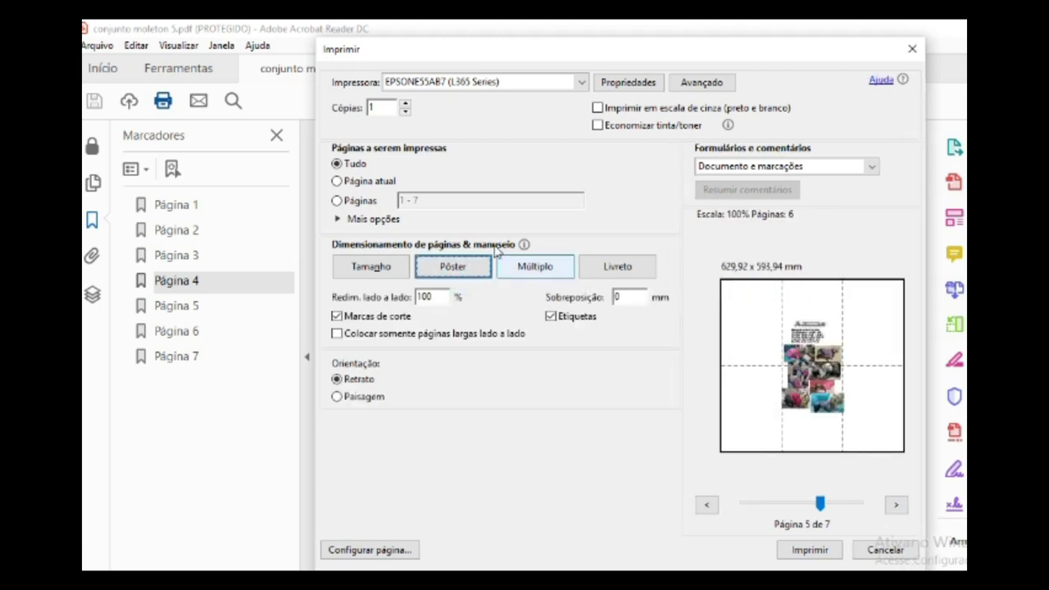
{"action": "left_click", "coordinate": [416, 201]}
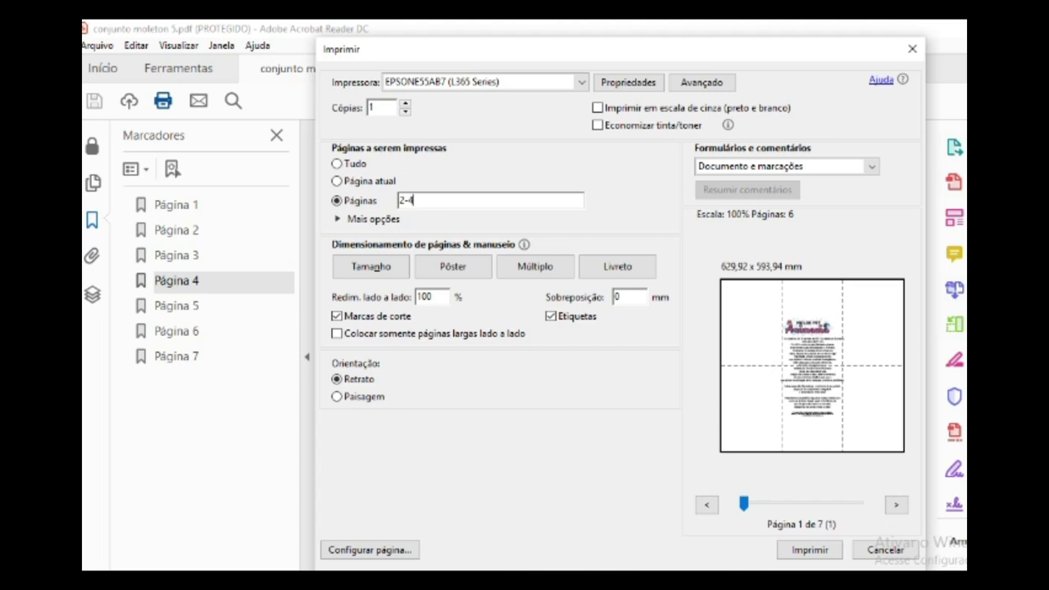
{"action": "left_click", "coordinate": [897, 506]}
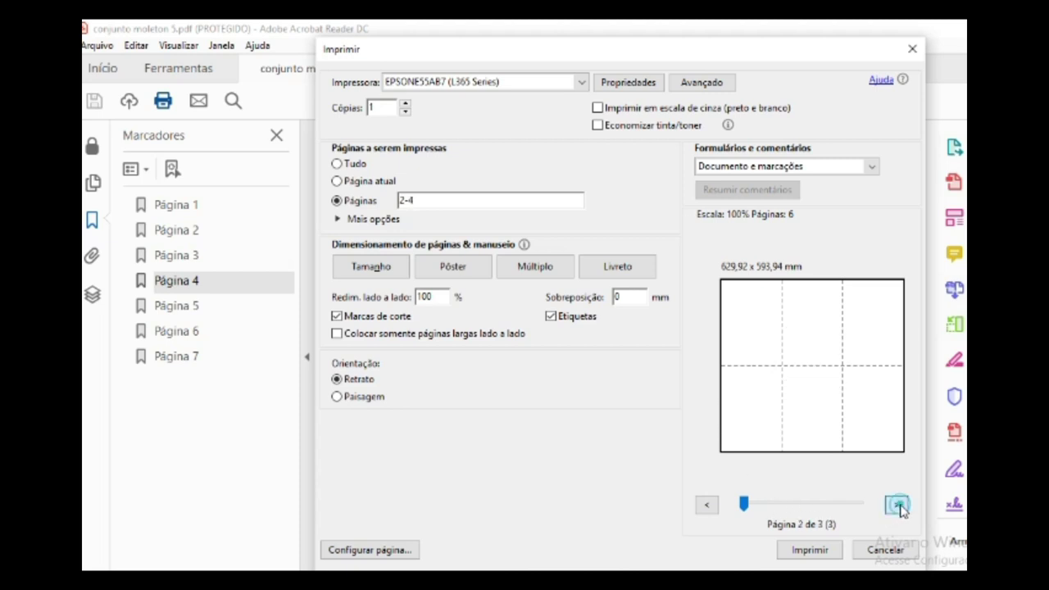
{"action": "left_click", "coordinate": [705, 506]}
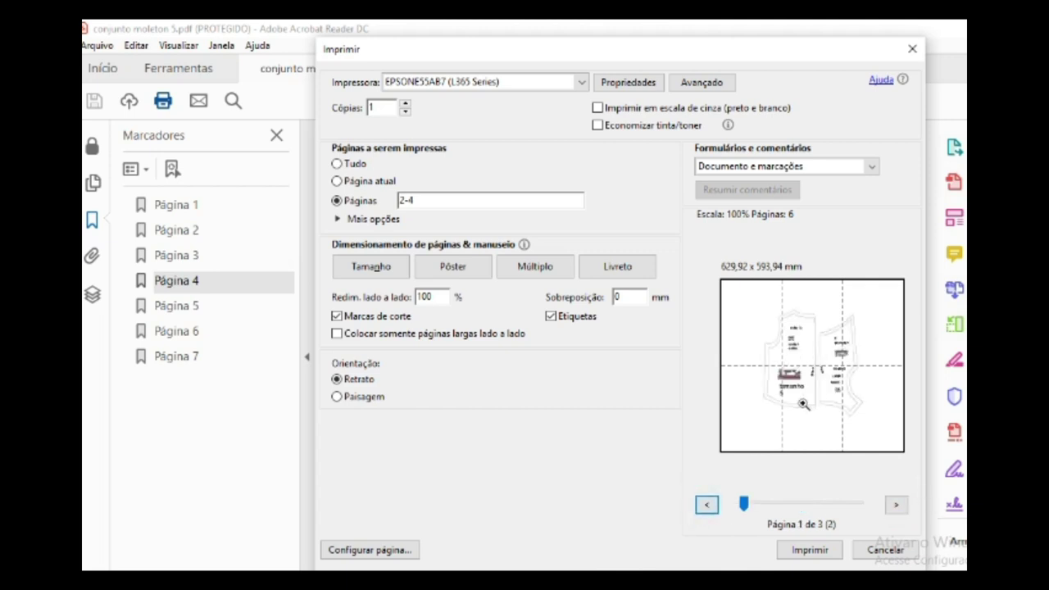
{"action": "scroll", "coordinate": [803, 396], "scroll_direction": "down", "scroll_amount": 2}
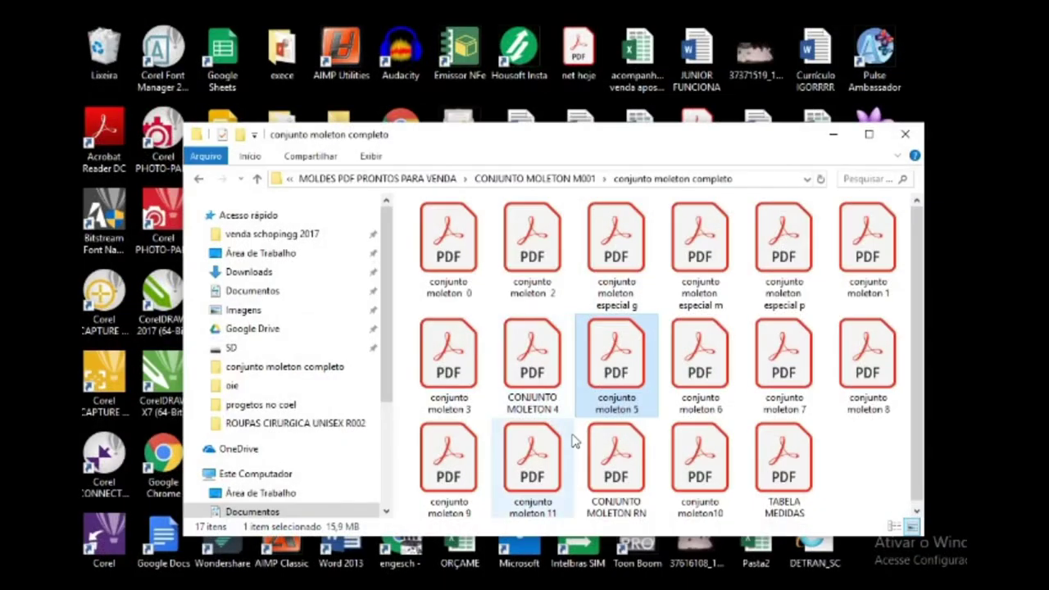
Step: Open conjunto moleton 6 from the pattern folder, entering the document password
{"action": "left_click", "coordinate": [710, 405]}
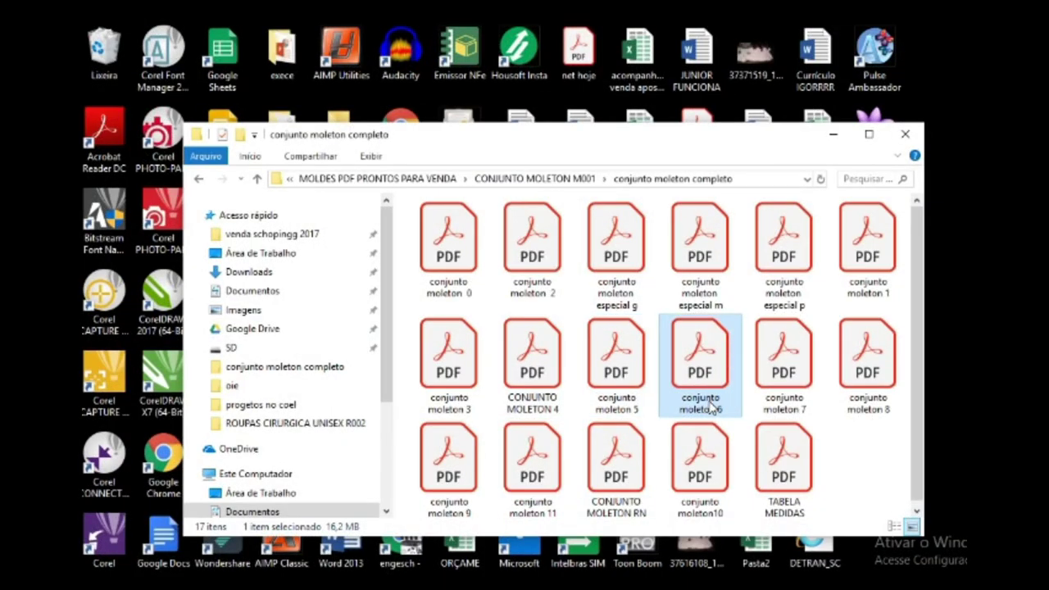
{"action": "double_click", "coordinate": [712, 406]}
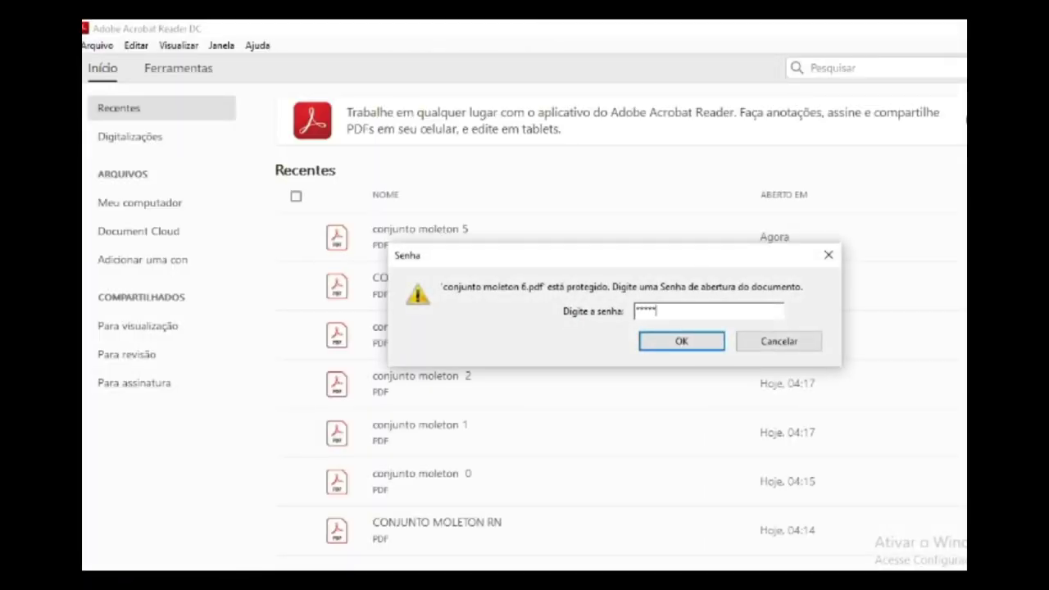
{"action": "key", "text": "Return"}
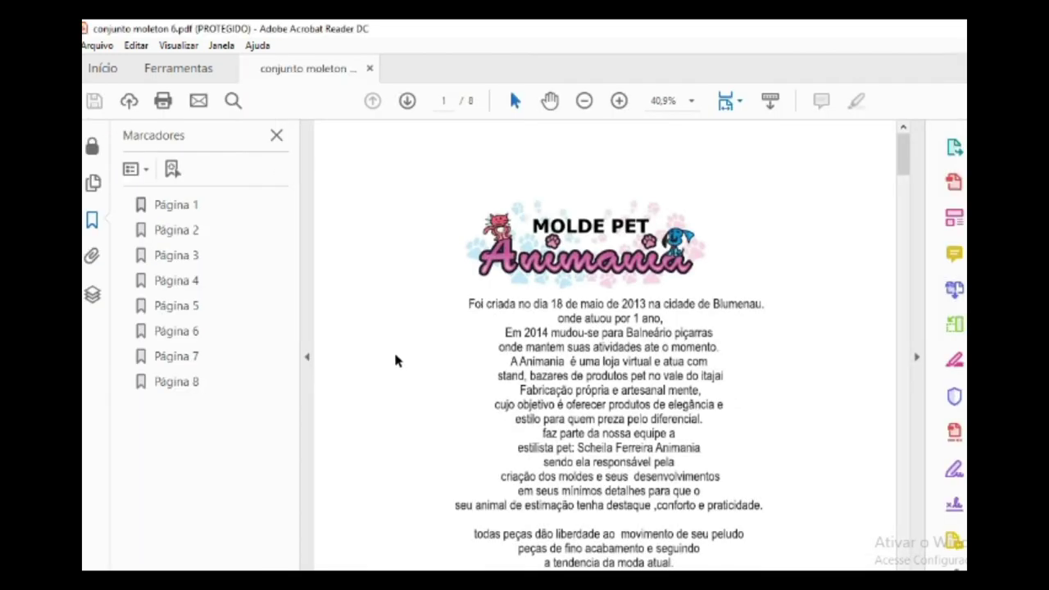
Step: Look through pattern pages 2 to 5 of the size 6 document, going back over pages 2 and 3
{"action": "left_click", "coordinate": [193, 230]}
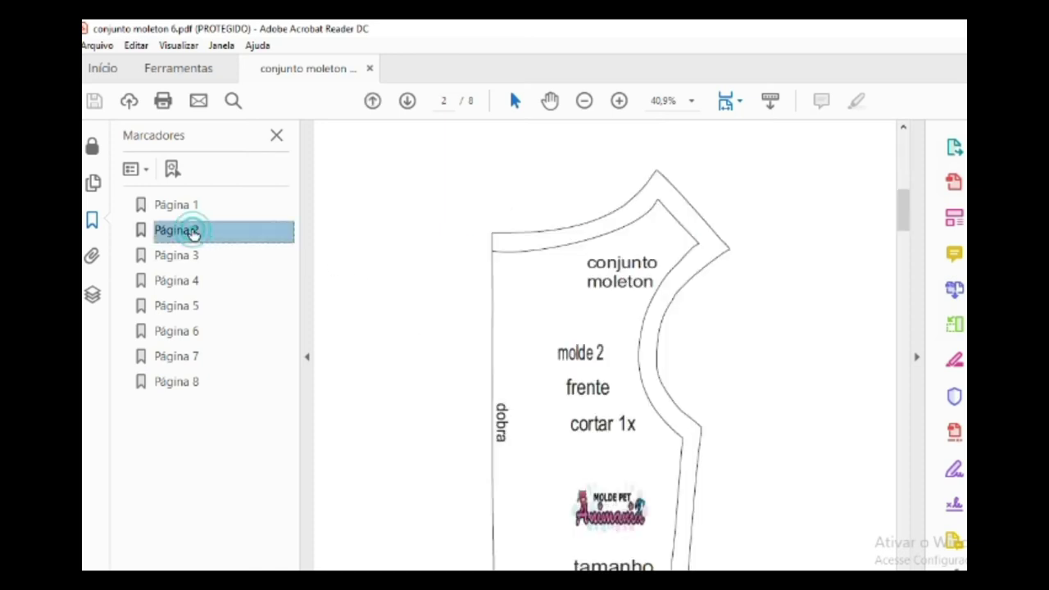
{"action": "left_click", "coordinate": [194, 256]}
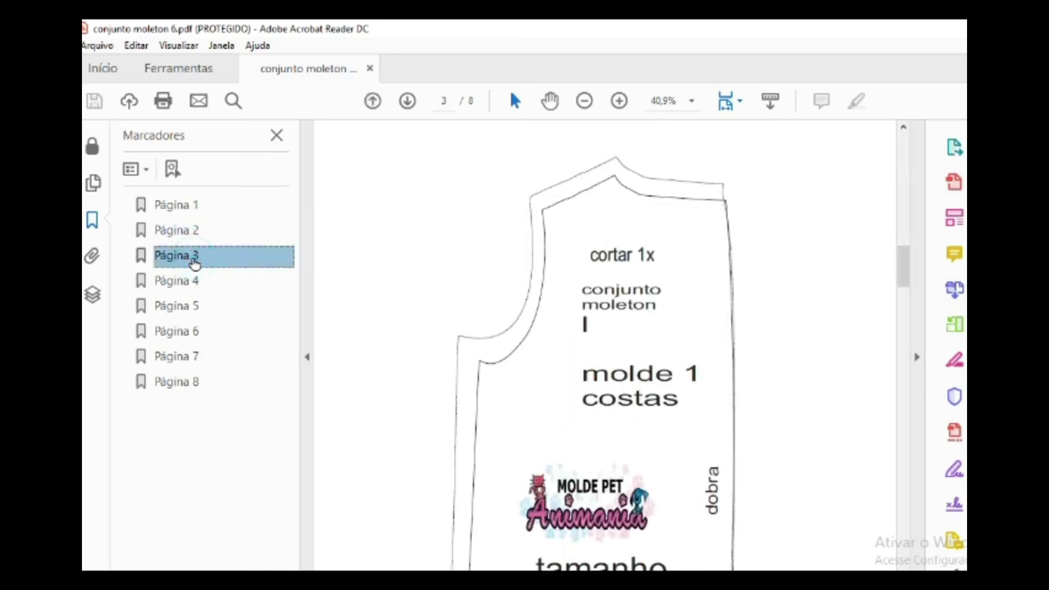
{"action": "left_click", "coordinate": [183, 284]}
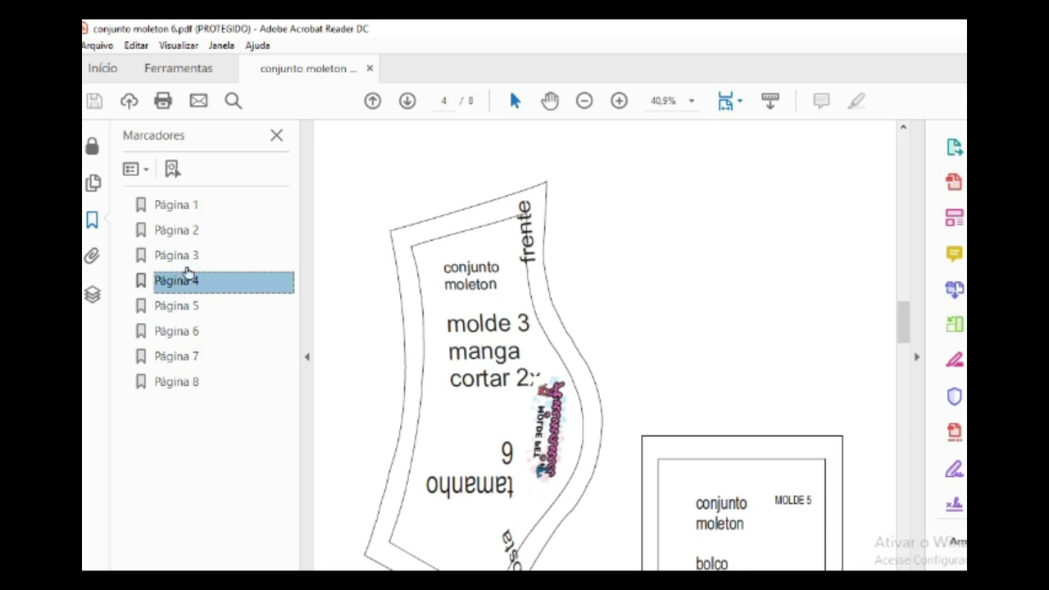
{"action": "left_click", "coordinate": [194, 256]}
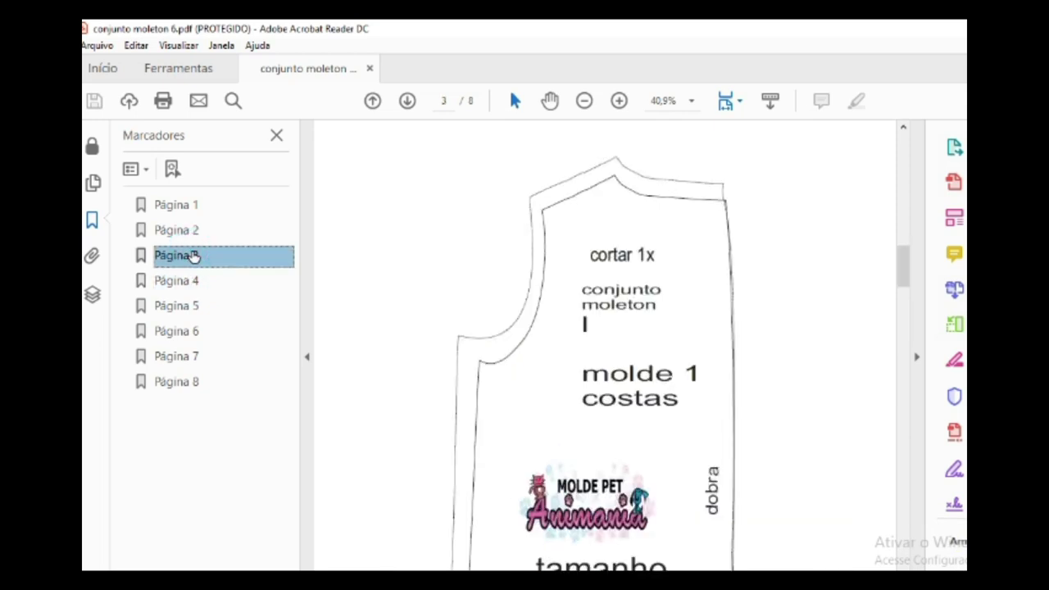
{"action": "left_click", "coordinate": [198, 231]}
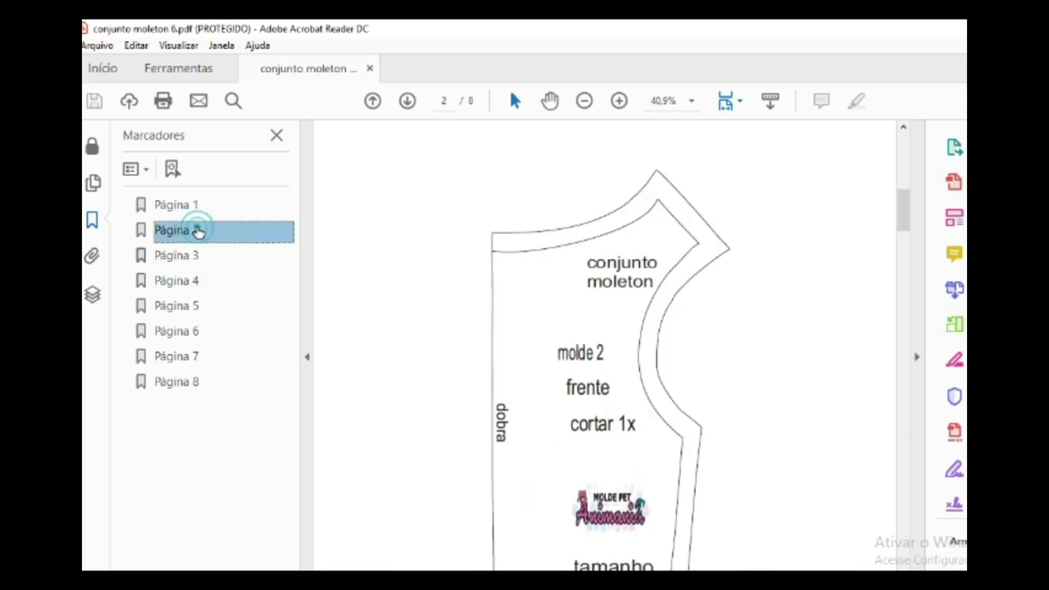
{"action": "left_click", "coordinate": [193, 256]}
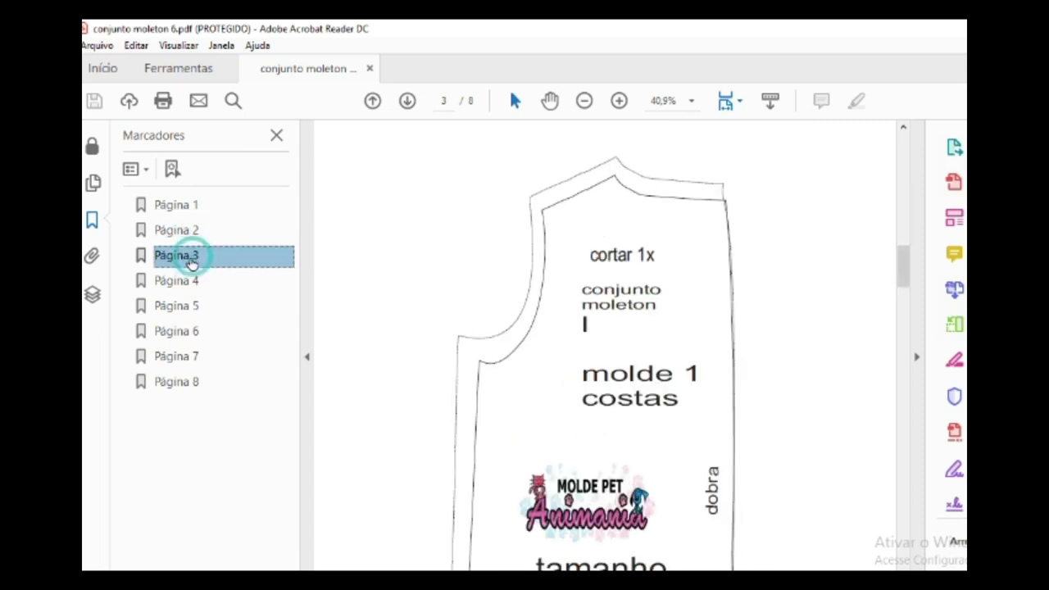
{"action": "left_click", "coordinate": [194, 281]}
{"action": "left_click", "coordinate": [197, 307]}
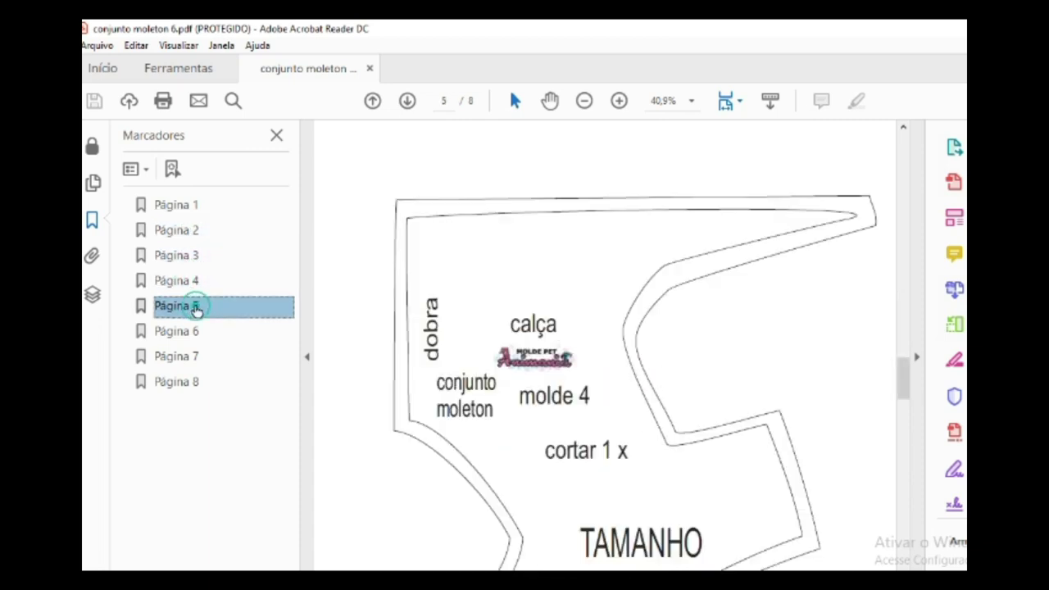
Step: Go to page 6 of the size 6 document, then open the print settings and check page 2's fit at Tamanho real
{"action": "left_click", "coordinate": [197, 331]}
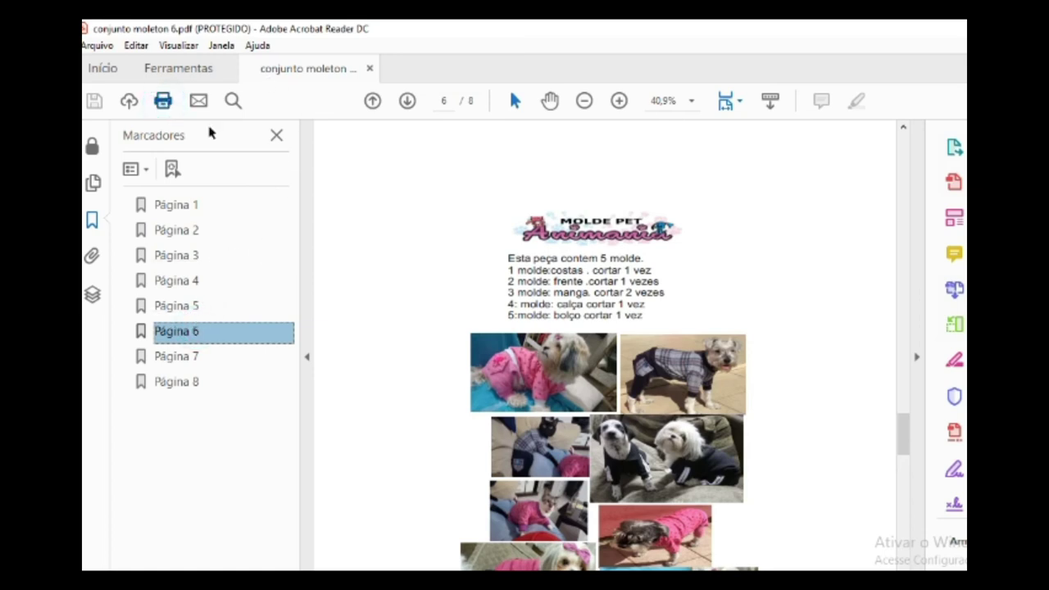
{"action": "key", "text": "ctrl+p"}
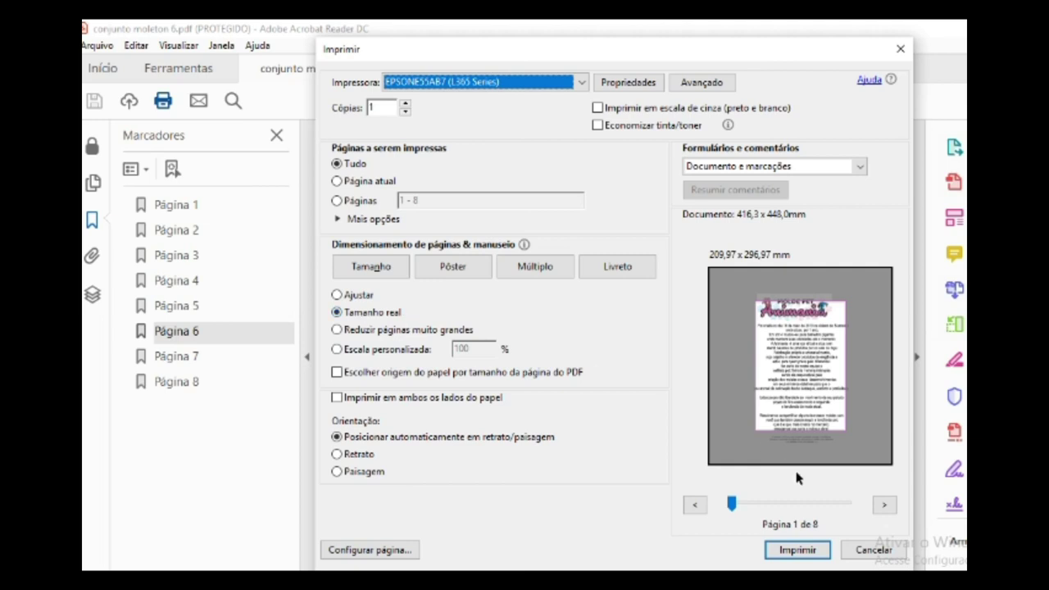
{"action": "left_click", "coordinate": [884, 504]}
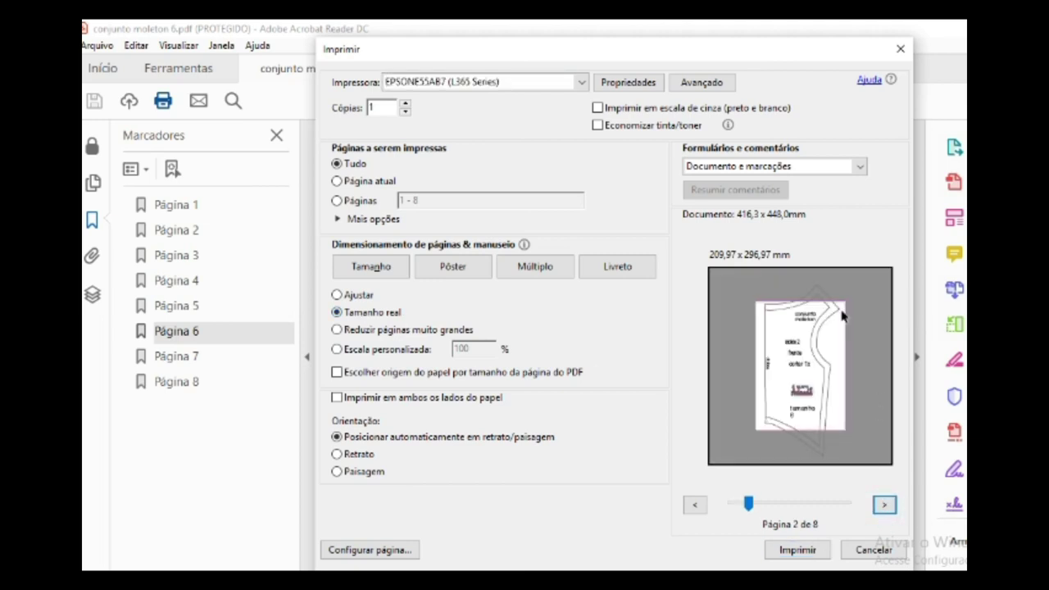
Step: Set the size 6 print sizing to Póster and restrict the print range to pages 2-6
{"action": "left_click", "coordinate": [452, 267]}
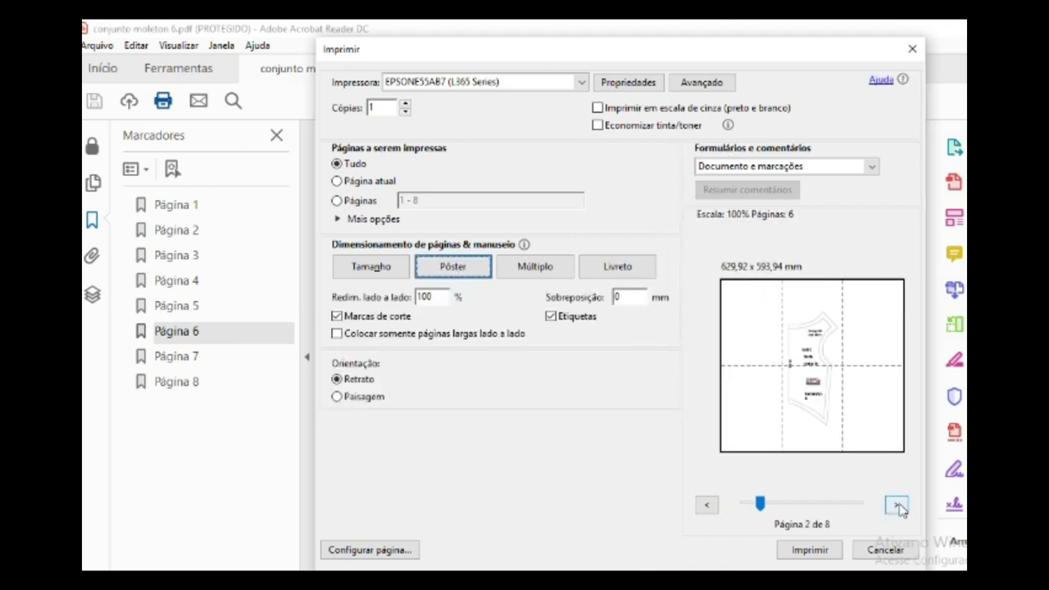
{"action": "left_click", "coordinate": [706, 505]}
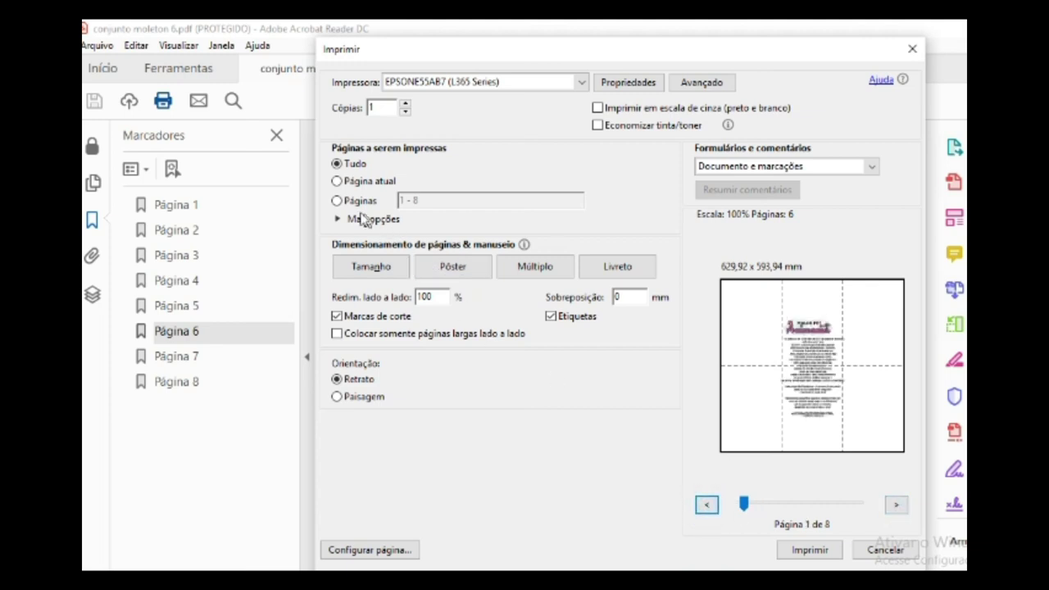
{"action": "left_click", "coordinate": [337, 201]}
{"action": "left_click", "coordinate": [423, 199]}
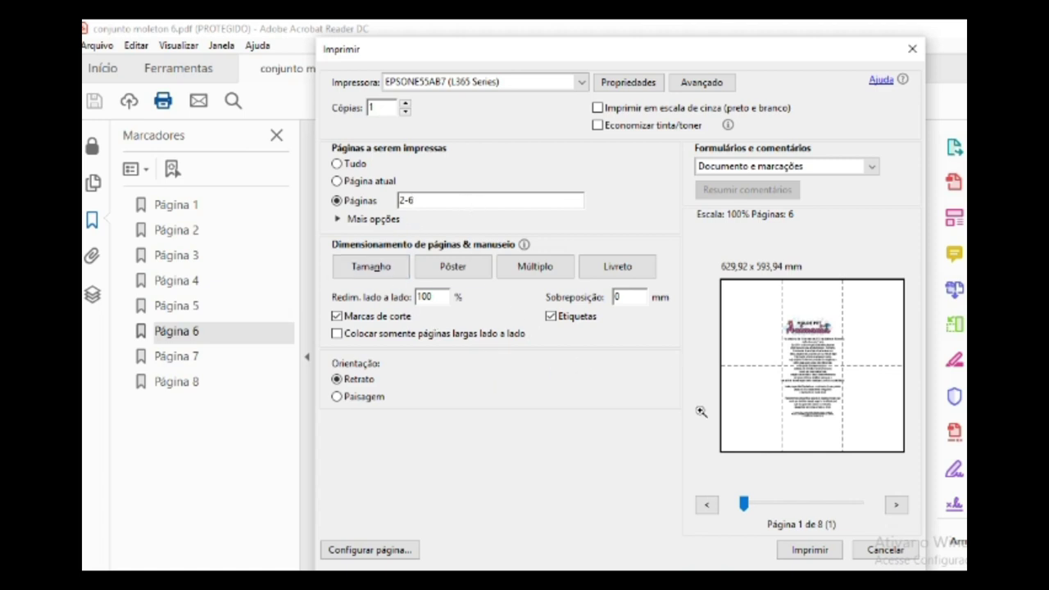
Step: Check the poster tiling of the size 6 pattern pages in the preview and correct the print range to pages 2-5
{"action": "left_click", "coordinate": [895, 504]}
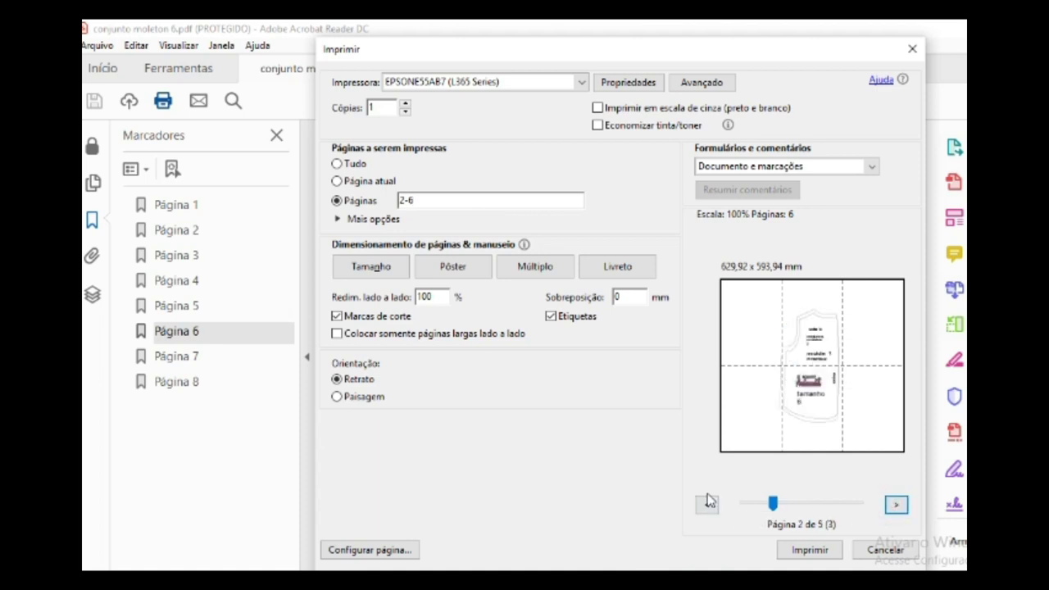
{"action": "left_click", "coordinate": [706, 503]}
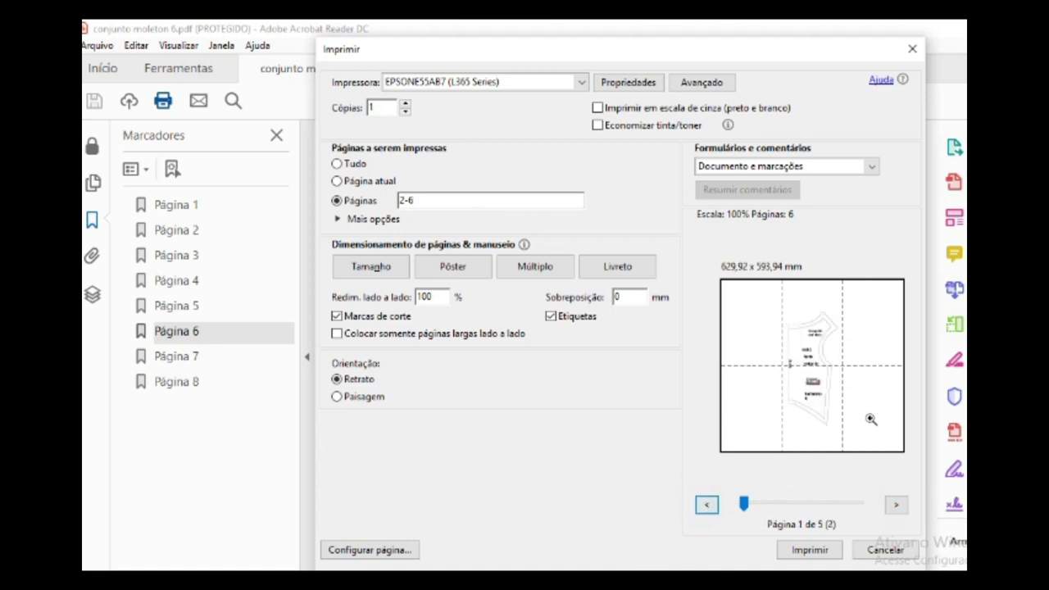
{"action": "left_click", "coordinate": [897, 504]}
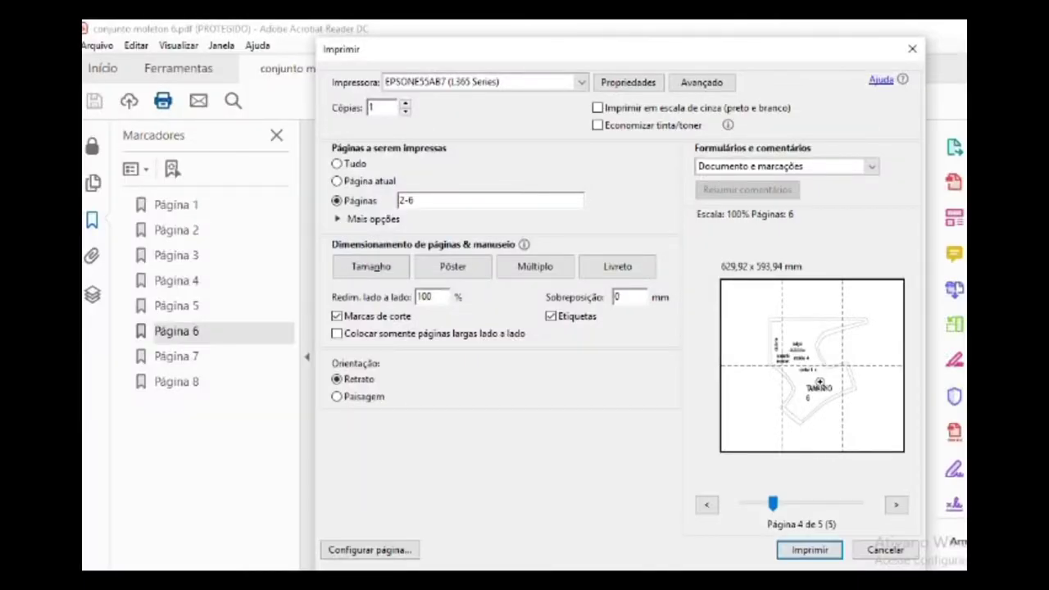
{"action": "key", "text": "BackSpace"}
{"action": "type", "text": "5"}
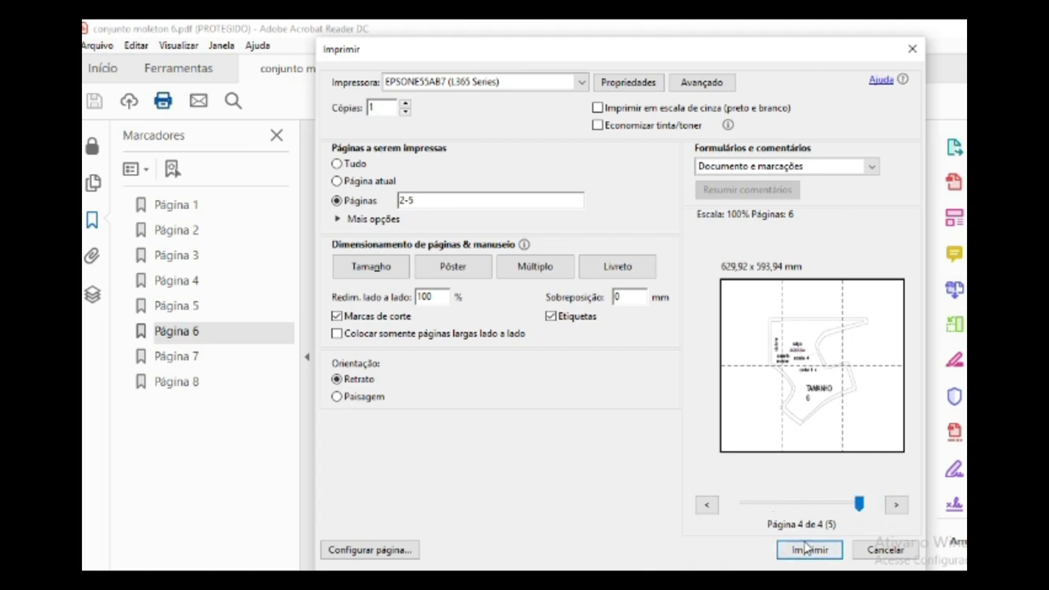
Step: Close the size 6 print settings and document, and open conjunto moleton 7 from the pattern folder, entering the document password
{"action": "left_click", "coordinate": [912, 48]}
{"action": "key", "text": "alt+F4"}
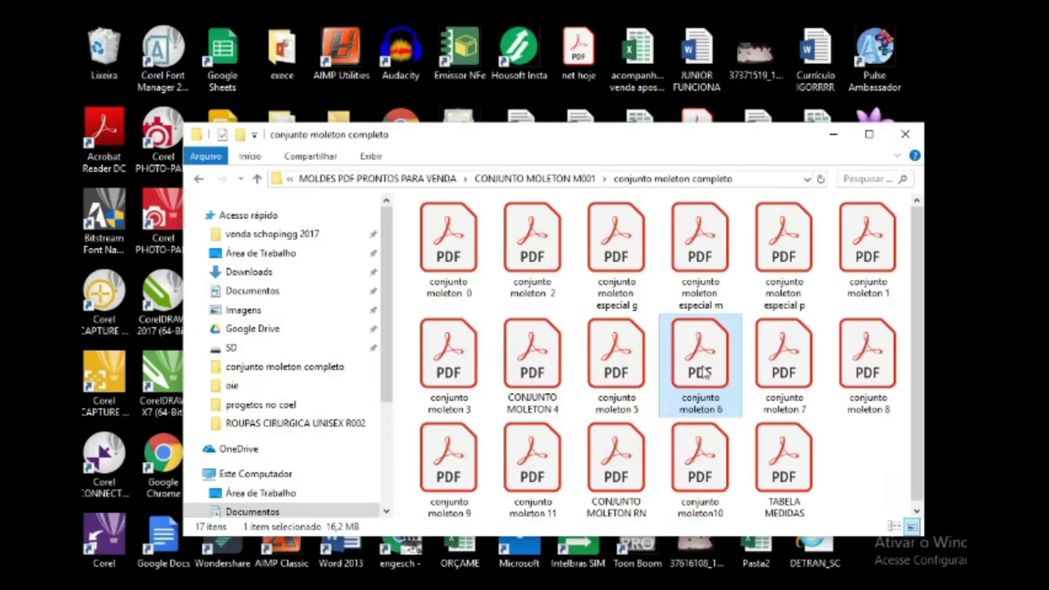
{"action": "double_click", "coordinate": [805, 402]}
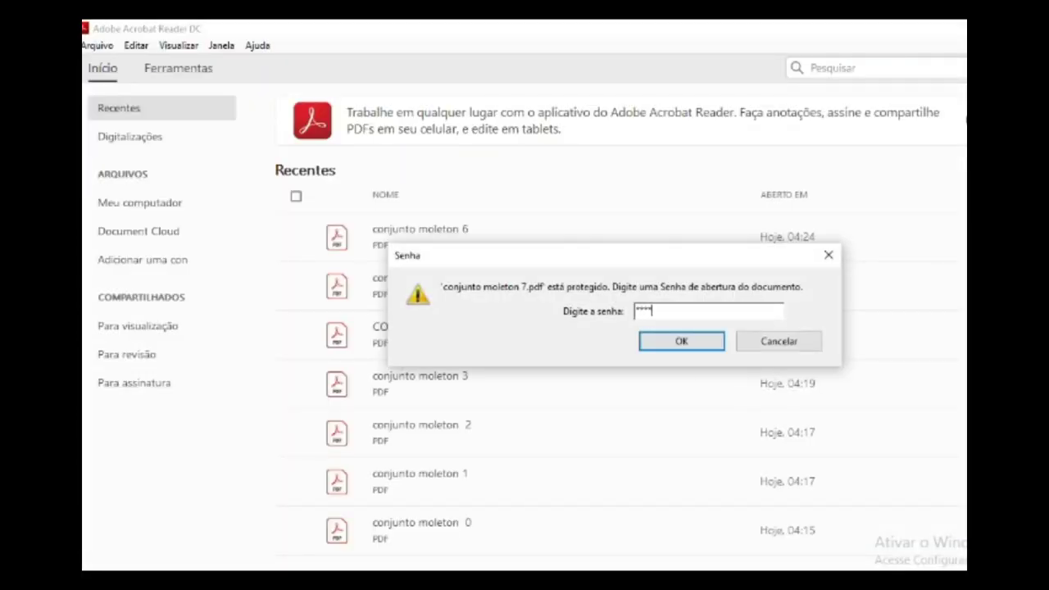
{"action": "key", "text": "Return"}
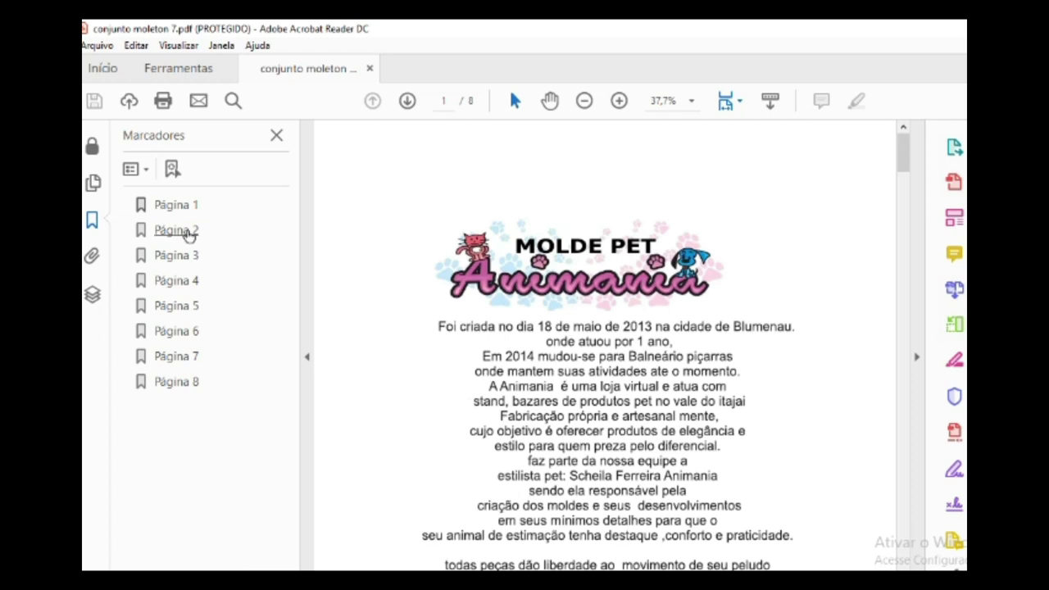
Step: Look through pages 2 to 6 of the size 7 document and go back to the trouser pattern on page 5
{"action": "left_click", "coordinate": [187, 232]}
{"action": "left_click", "coordinate": [194, 259]}
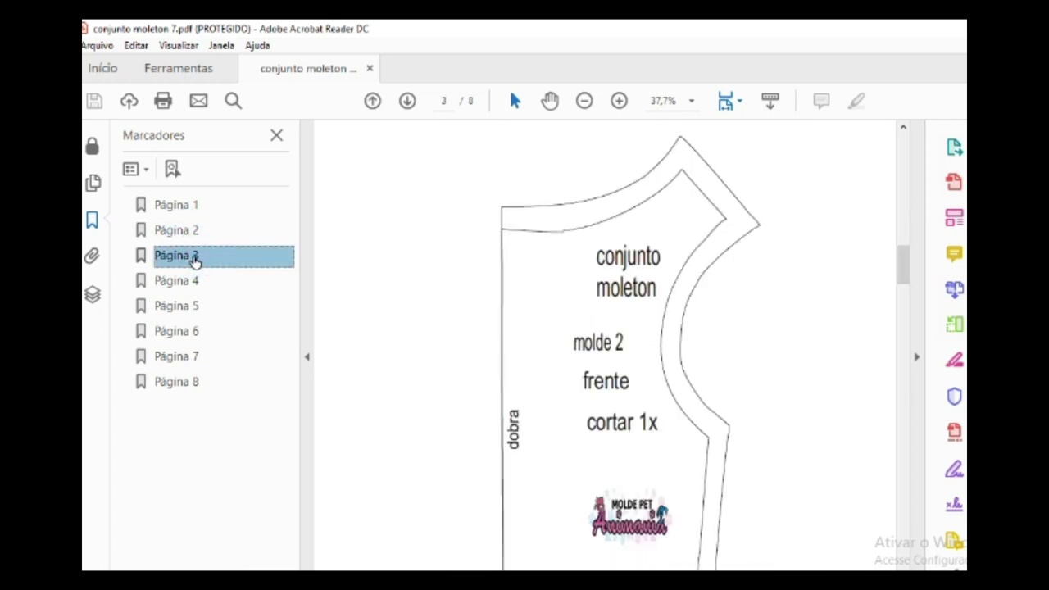
{"action": "left_click", "coordinate": [194, 283]}
{"action": "left_click", "coordinate": [194, 308]}
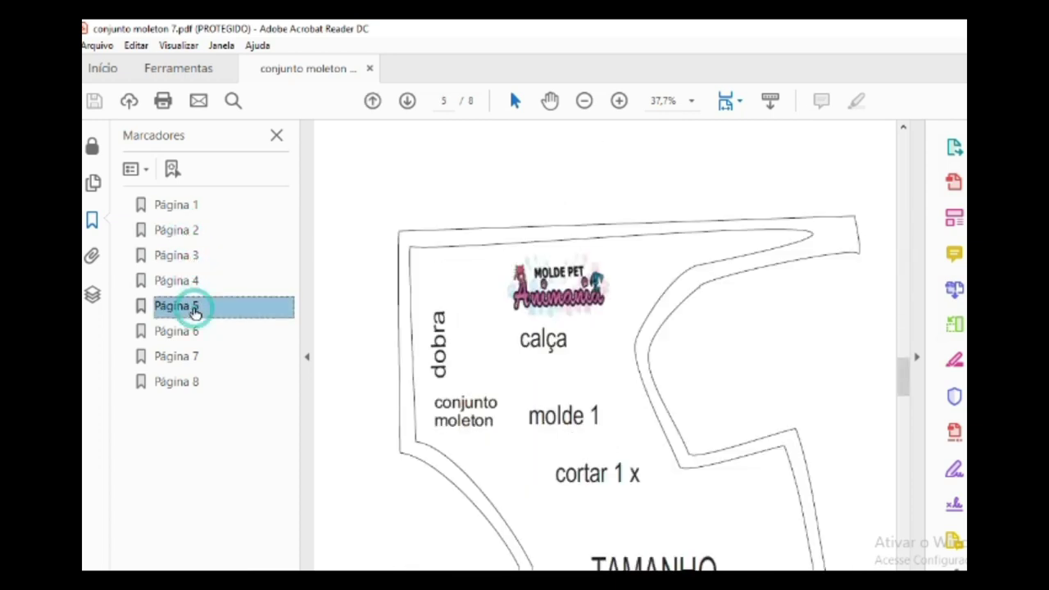
{"action": "left_click", "coordinate": [195, 333]}
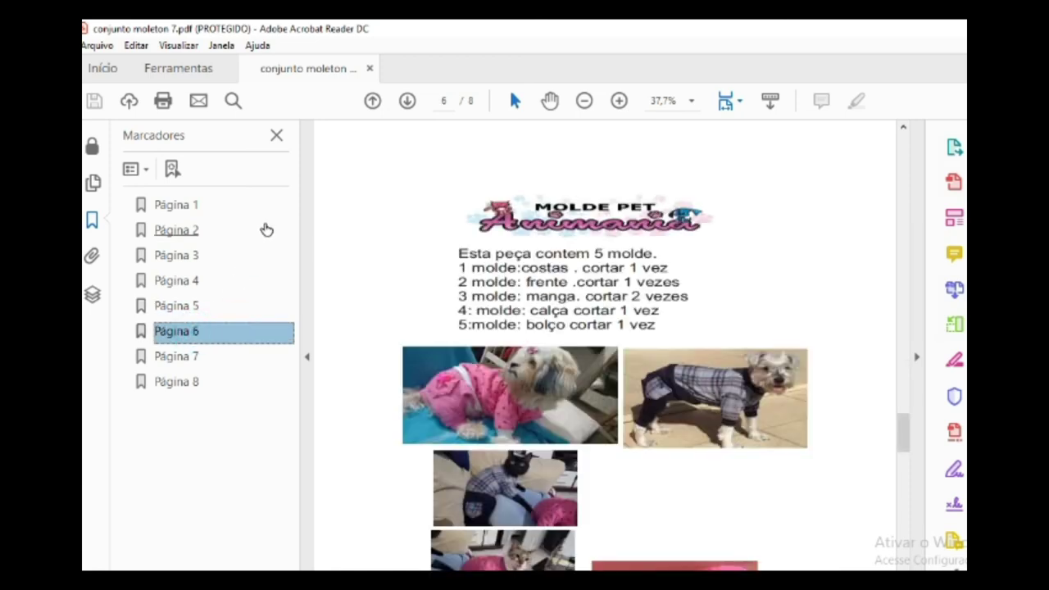
{"action": "left_click", "coordinate": [193, 312]}
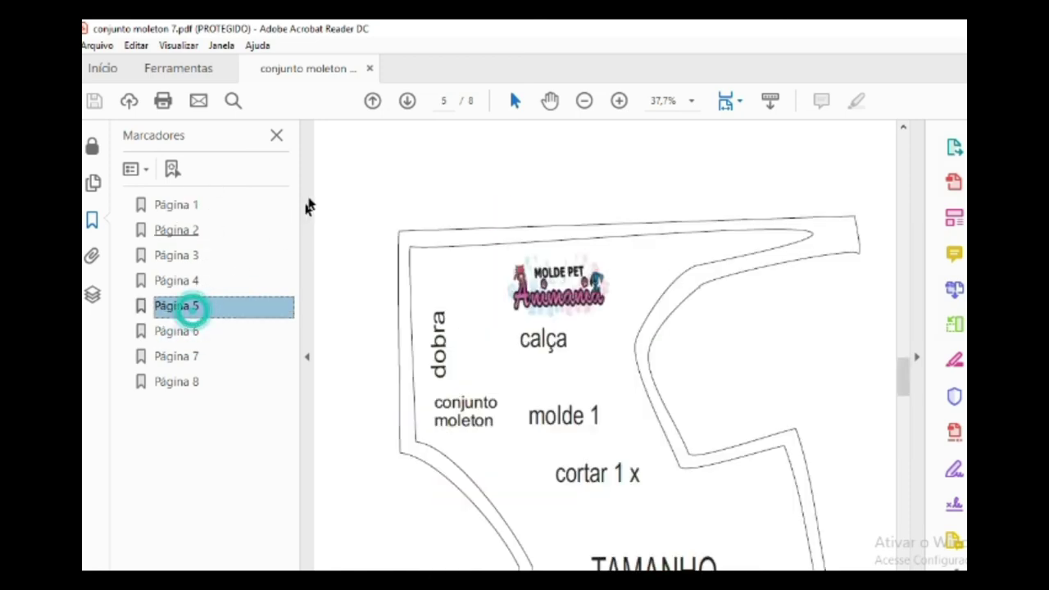
Step: Open the size 7 document's print settings, set the sizing to Póster and check the tiling of the pages up to page 6
{"action": "left_click", "coordinate": [160, 100]}
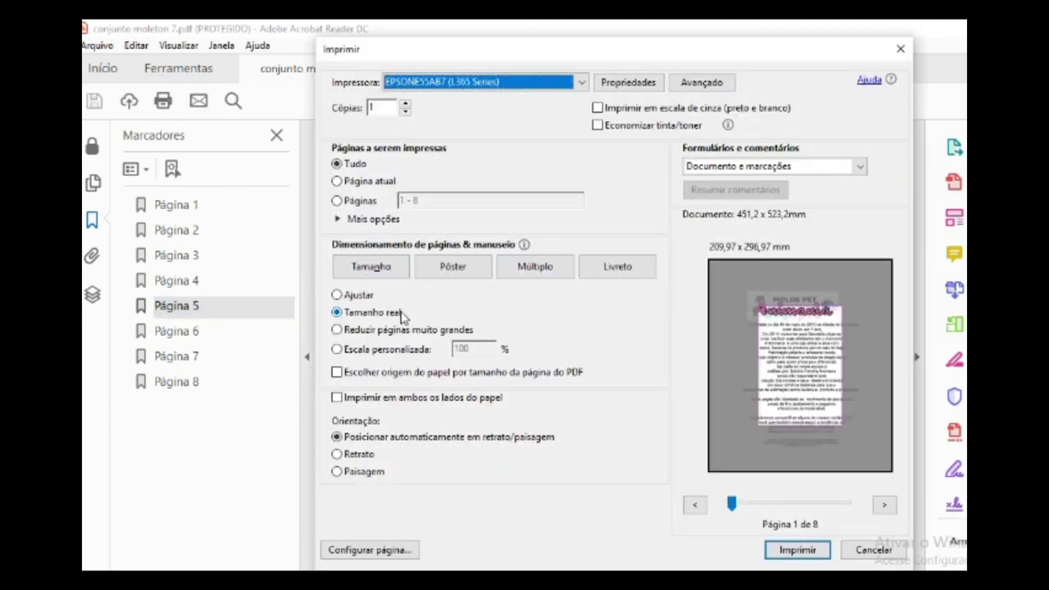
{"action": "left_click", "coordinate": [884, 504]}
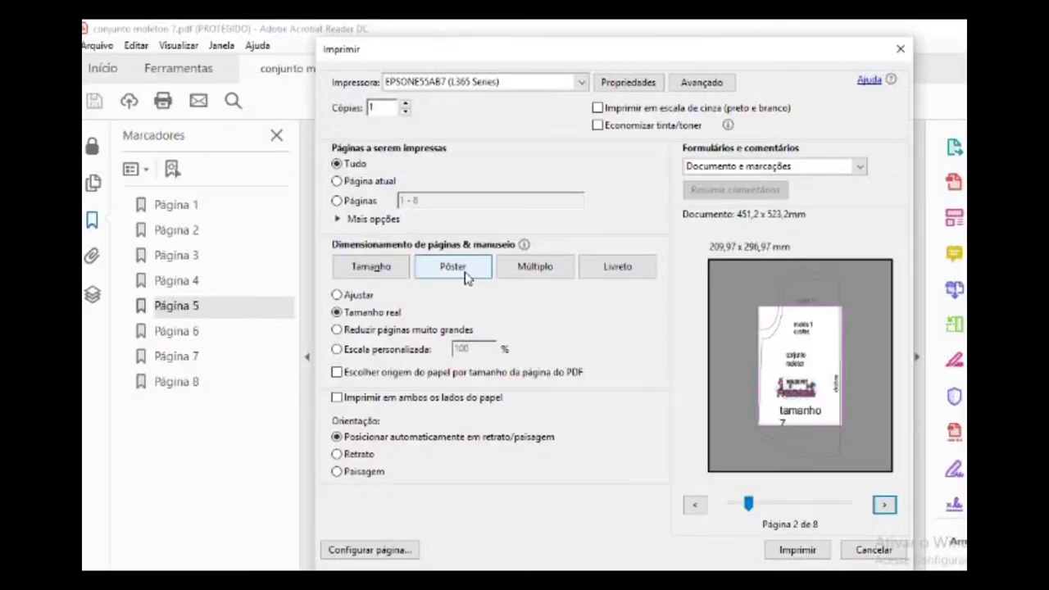
{"action": "left_click", "coordinate": [463, 271]}
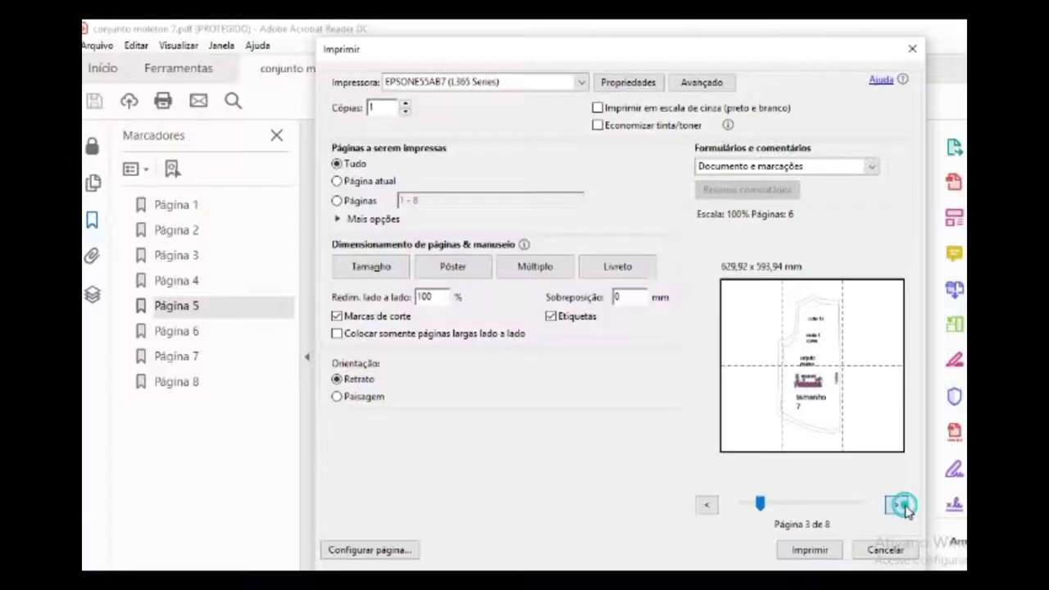
{"action": "left_click", "coordinate": [896, 505]}
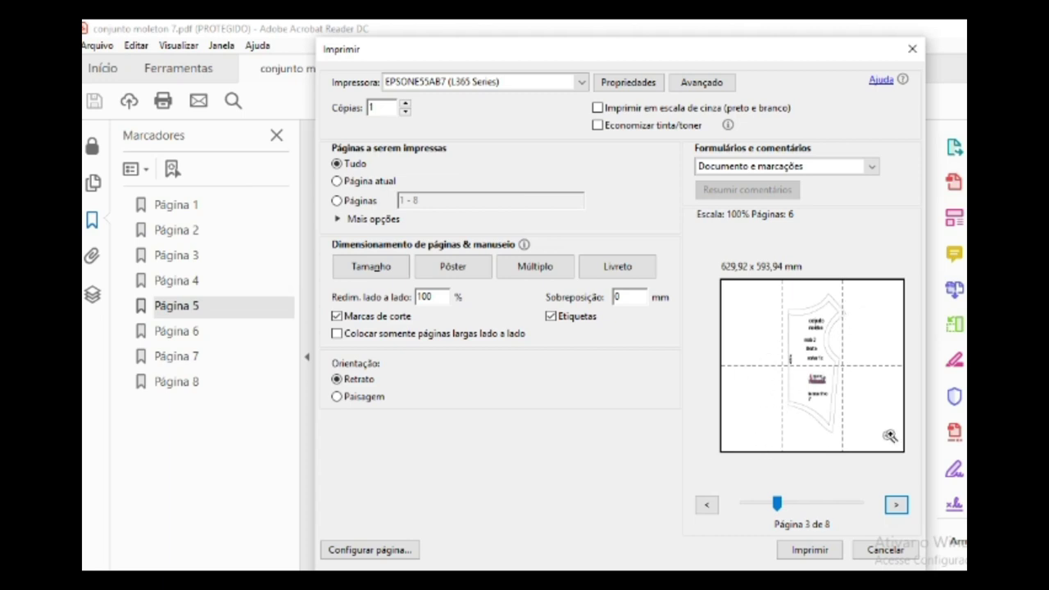
{"action": "left_click", "coordinate": [896, 505]}
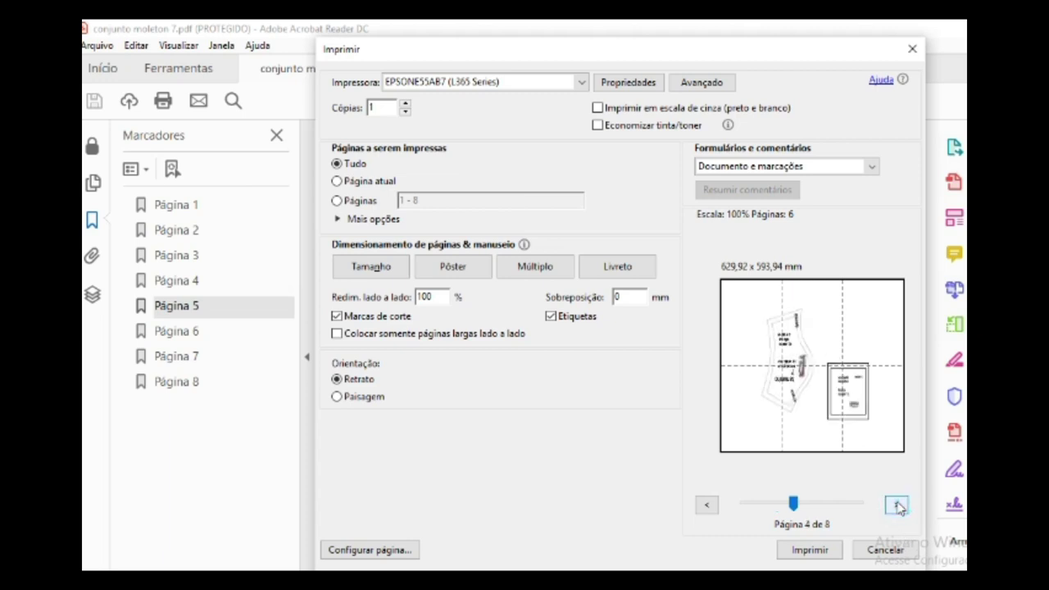
{"action": "left_click", "coordinate": [898, 505]}
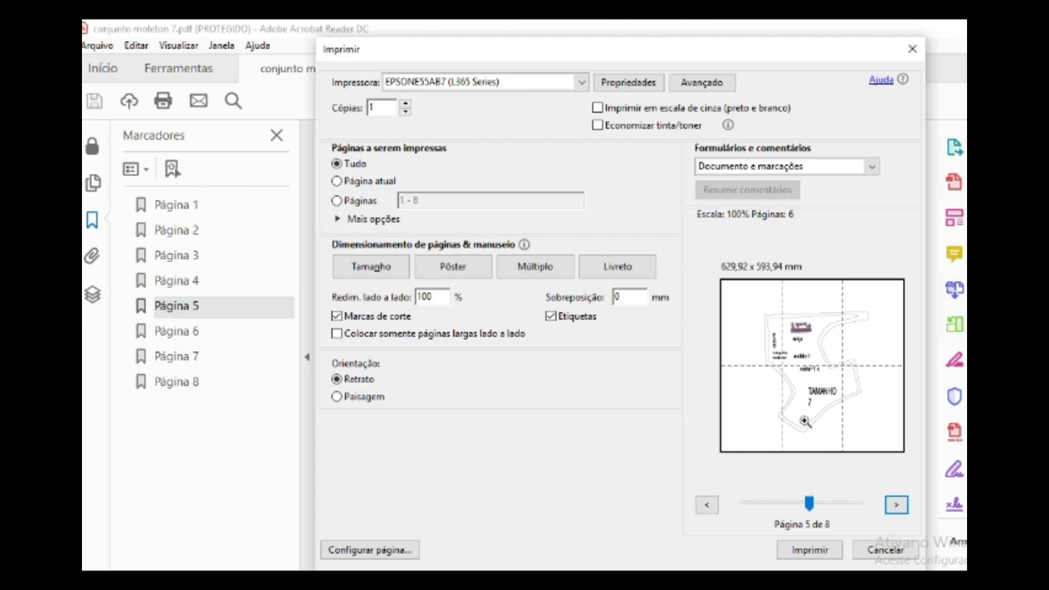
{"action": "left_click", "coordinate": [894, 506]}
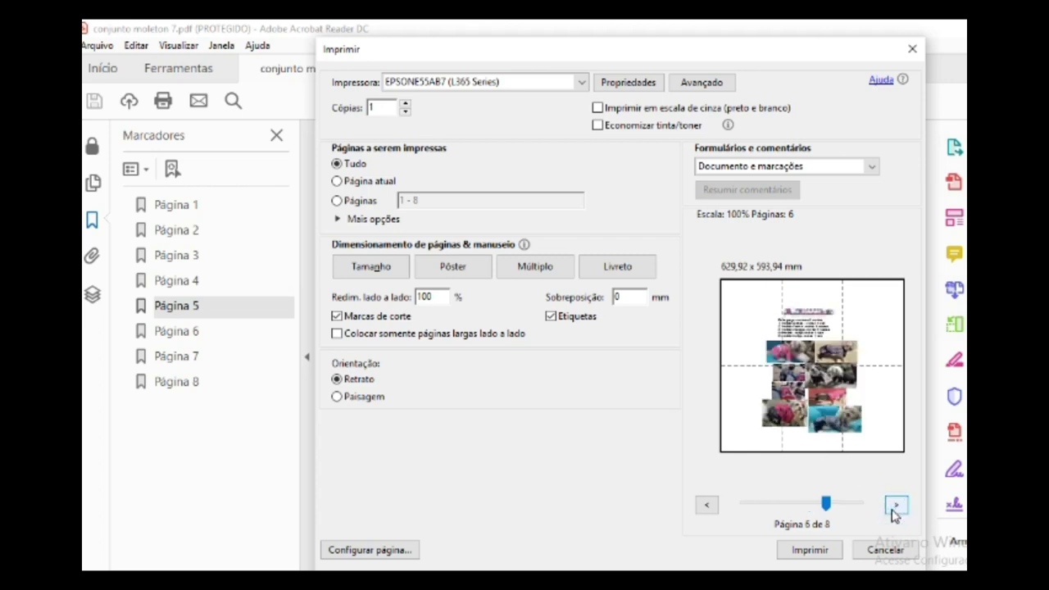
Step: Restrict the size 7 print range to pages 2-5 and check the tiling of those pages in the preview
{"action": "left_click", "coordinate": [337, 201]}
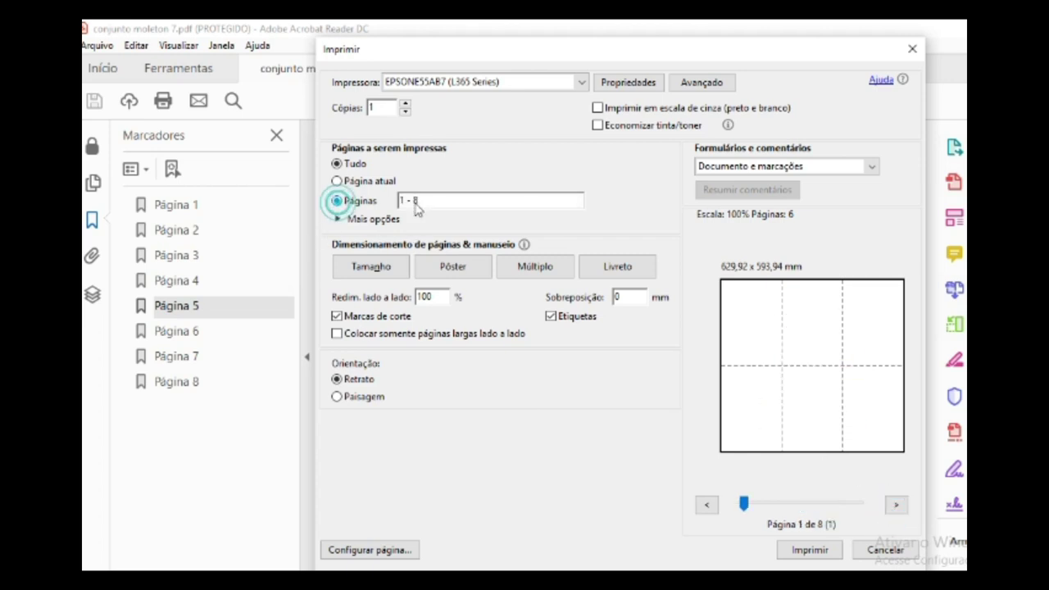
{"action": "left_click", "coordinate": [424, 201]}
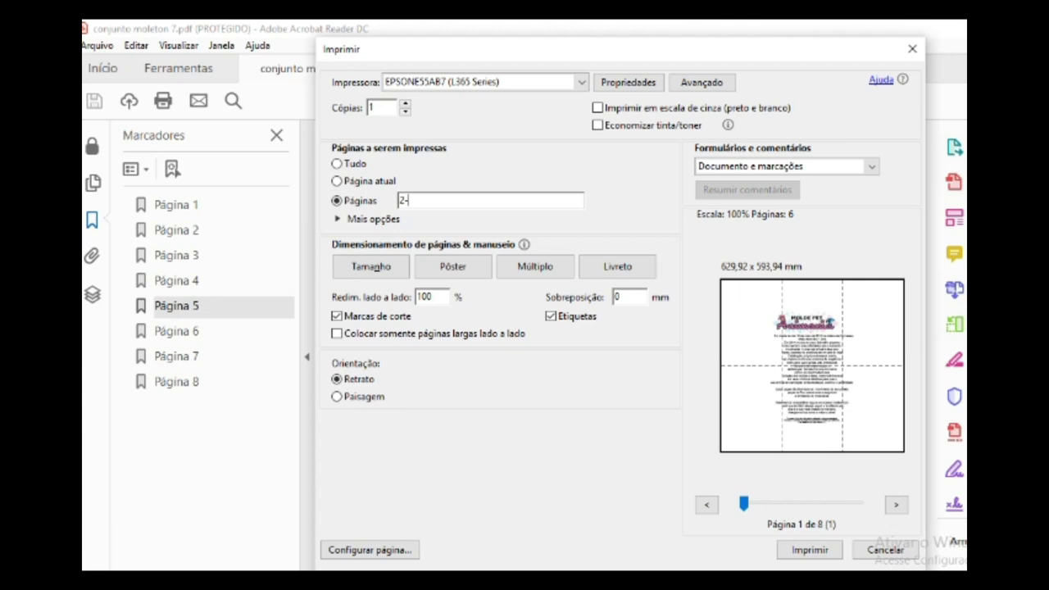
{"action": "left_click", "coordinate": [676, 456]}
{"action": "scroll", "coordinate": [824, 470], "scroll_direction": "down", "scroll_amount": 1}
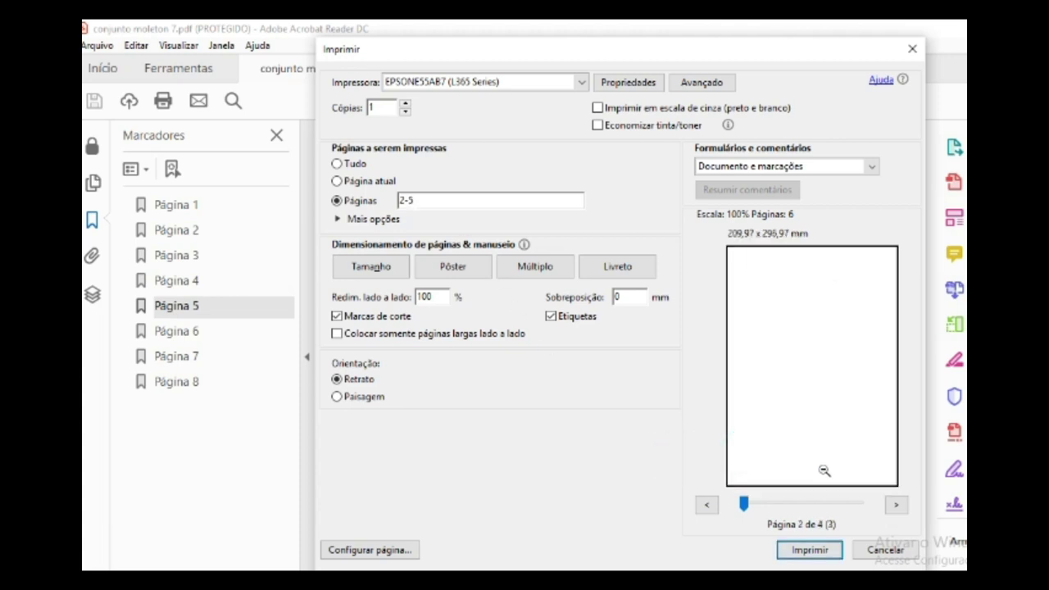
{"action": "scroll", "coordinate": [757, 480], "scroll_direction": "down", "scroll_amount": 1}
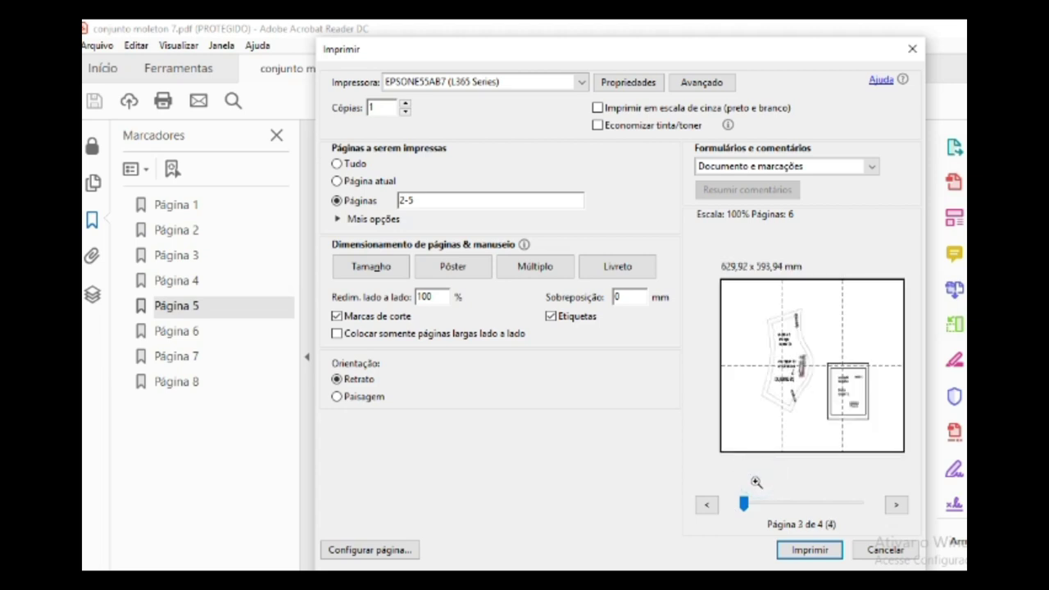
{"action": "left_click", "coordinate": [896, 504]}
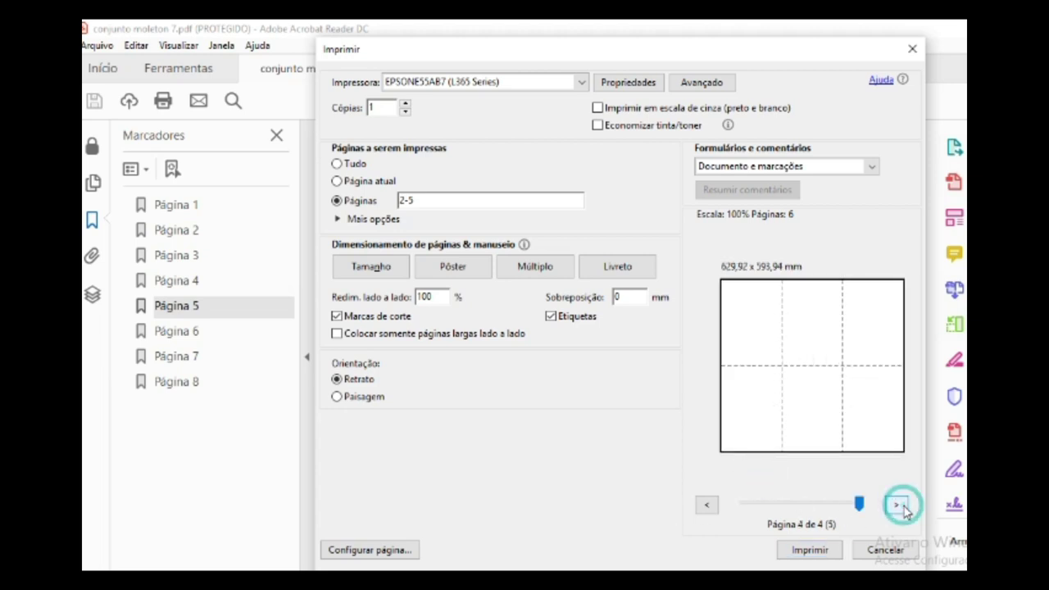
{"action": "left_click", "coordinate": [710, 505]}
{"action": "left_click", "coordinate": [710, 505]}
{"action": "left_click", "coordinate": [710, 506]}
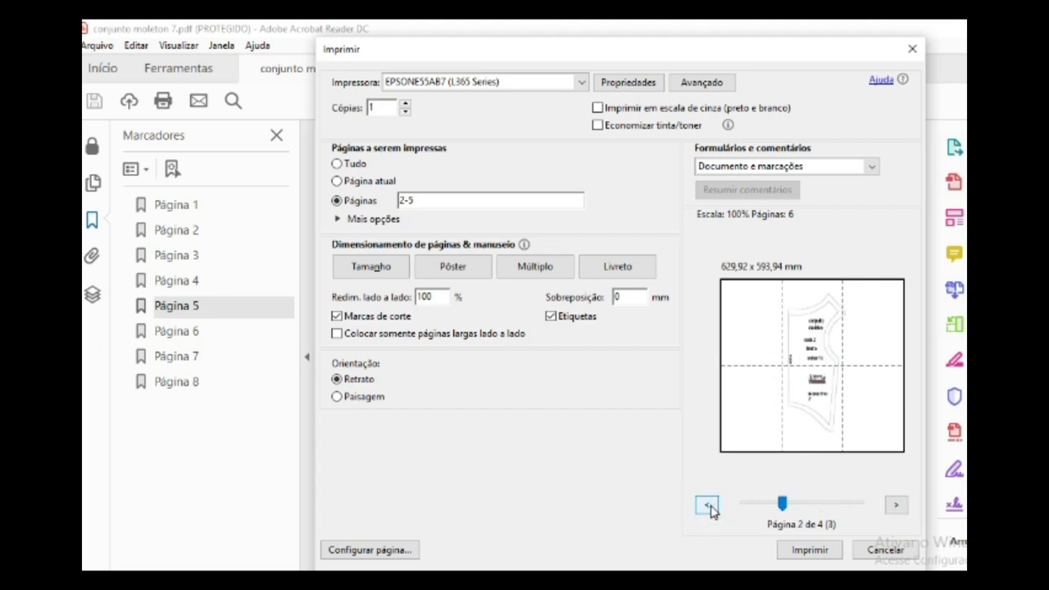
Step: Leave the size 7 print settings and document, and open conjunto moleton 8 from the pattern folder, entering the document password
{"action": "left_click", "coordinate": [801, 551]}
{"action": "left_click", "coordinate": [747, 319]}
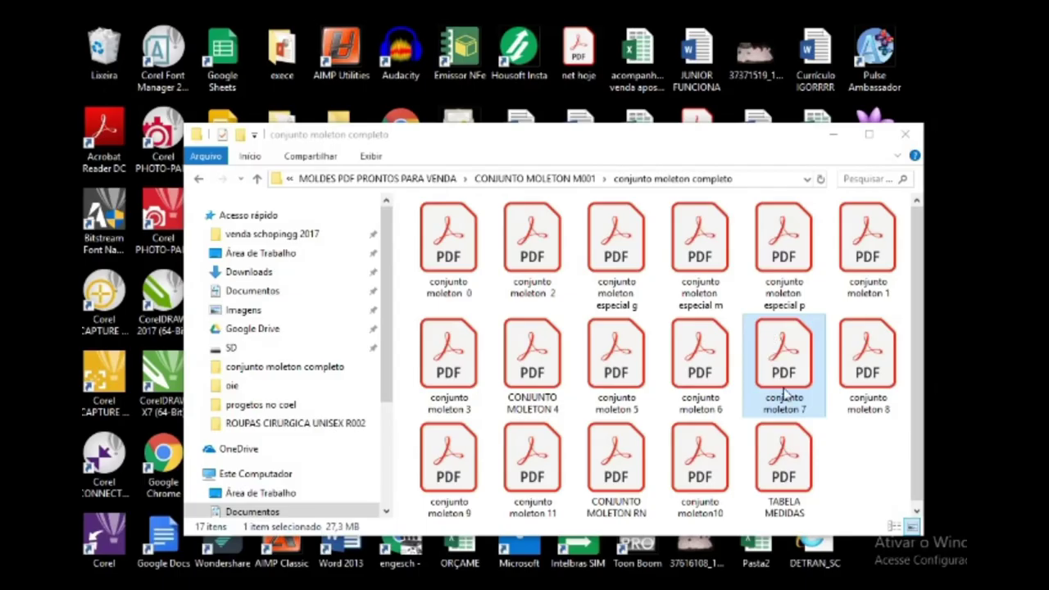
{"action": "left_click", "coordinate": [871, 402]}
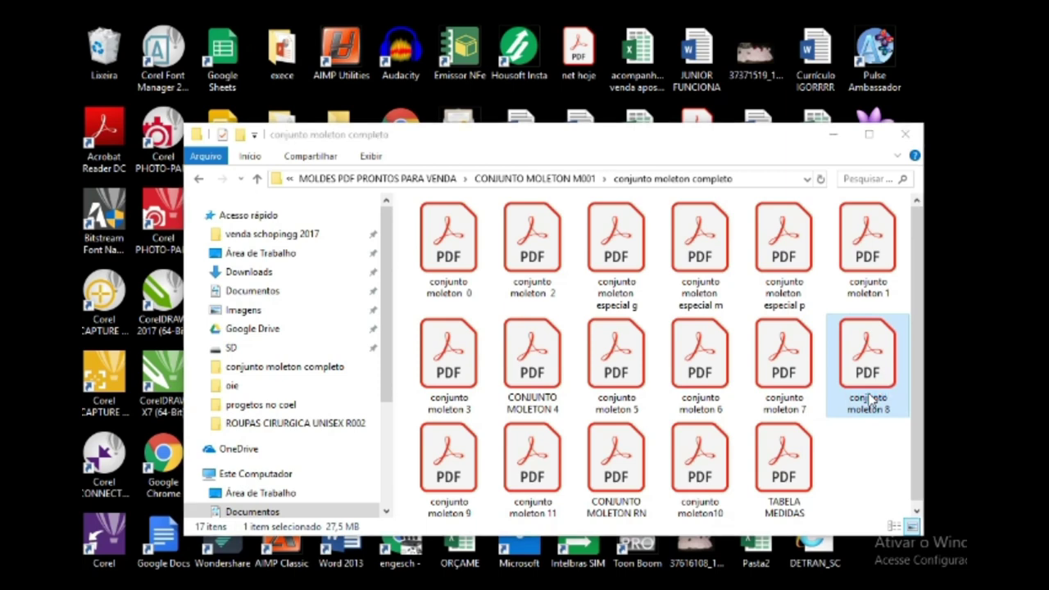
{"action": "double_click", "coordinate": [871, 398]}
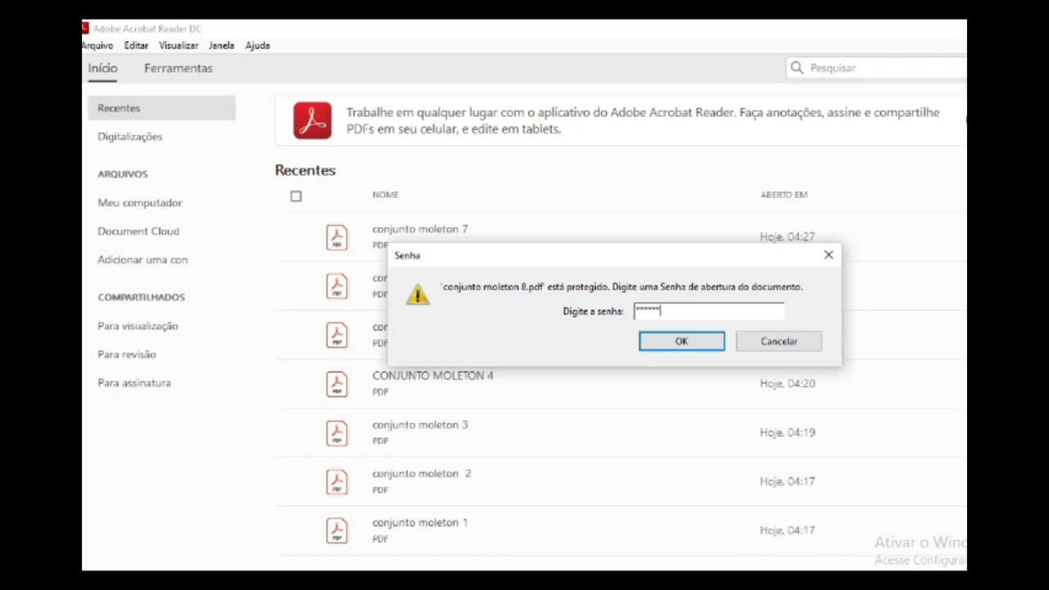
{"action": "key", "text": "Return"}
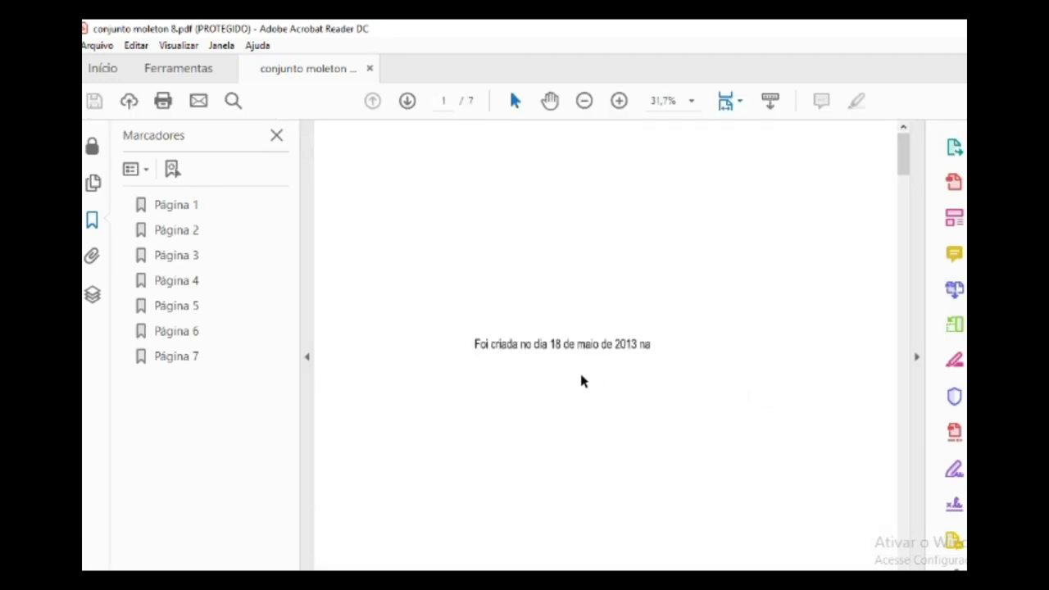
Step: Look through pages 2 to 5 of the size 8 document to find which pages hold the pattern pieces
{"action": "left_click", "coordinate": [182, 230]}
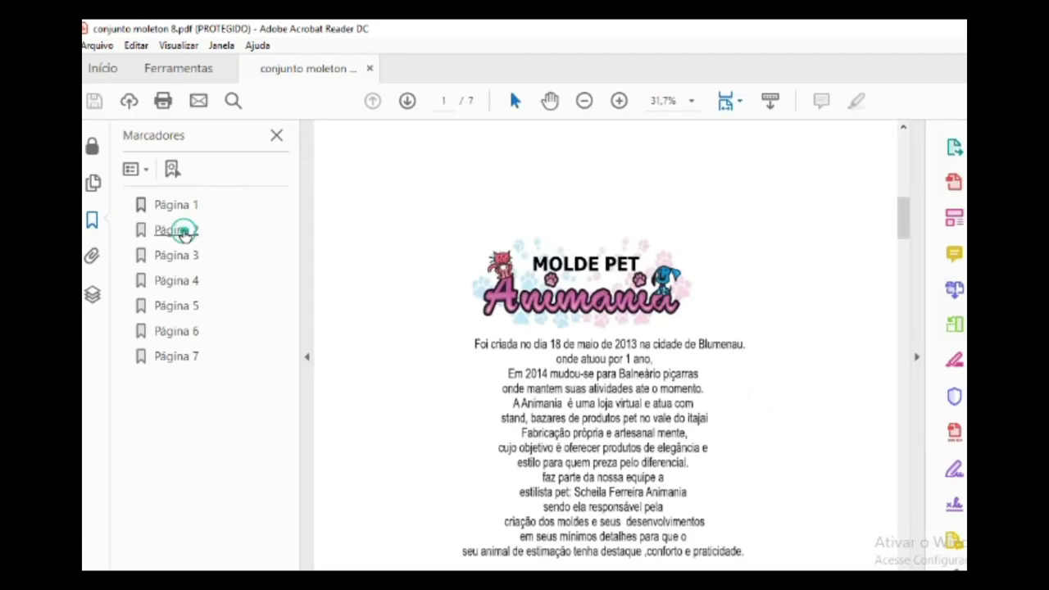
{"action": "left_click", "coordinate": [186, 258]}
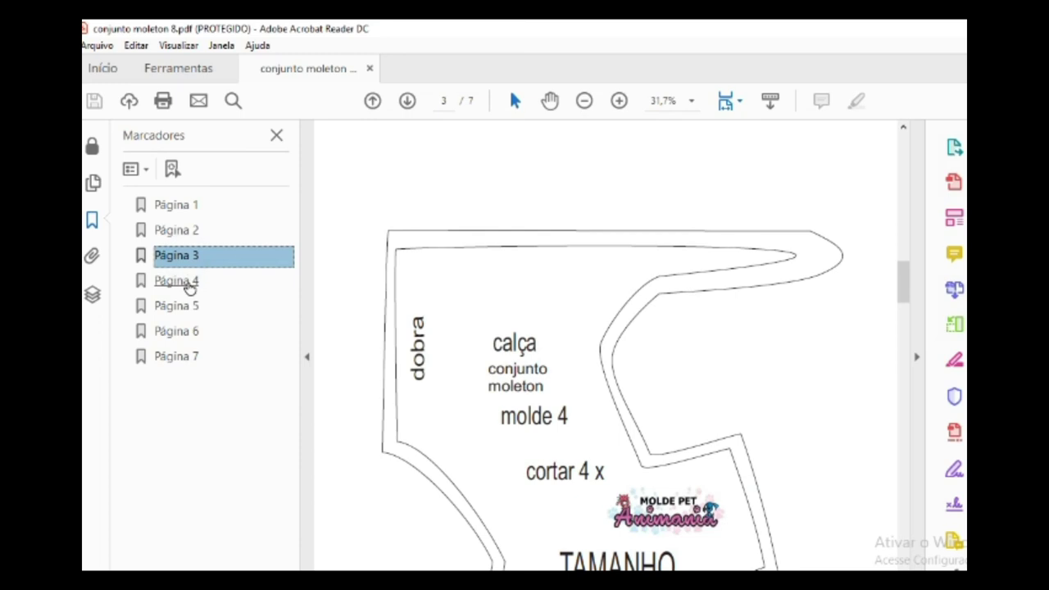
{"action": "left_click", "coordinate": [189, 282]}
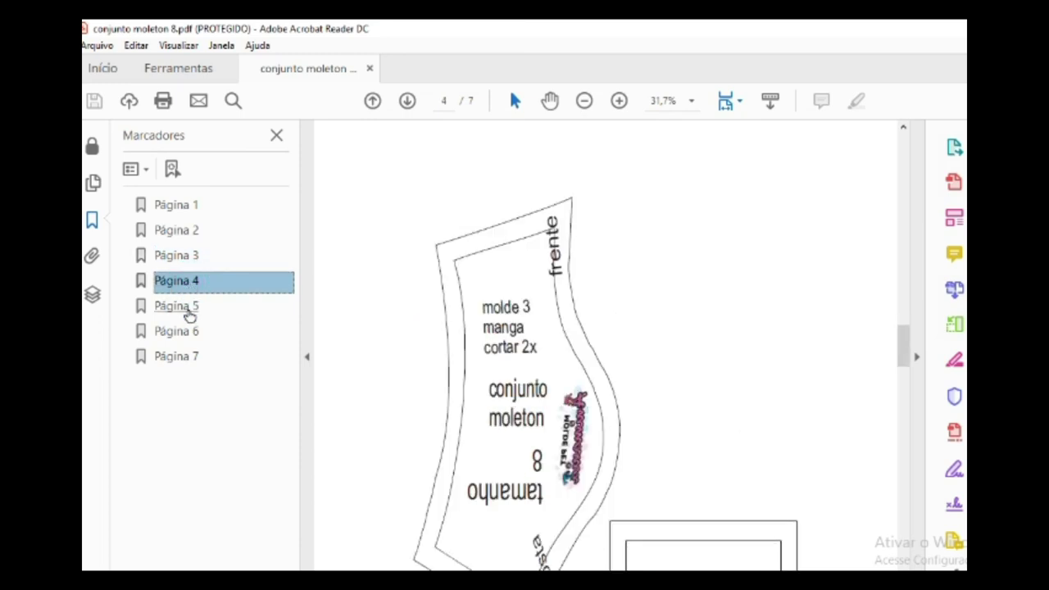
{"action": "left_click", "coordinate": [187, 307]}
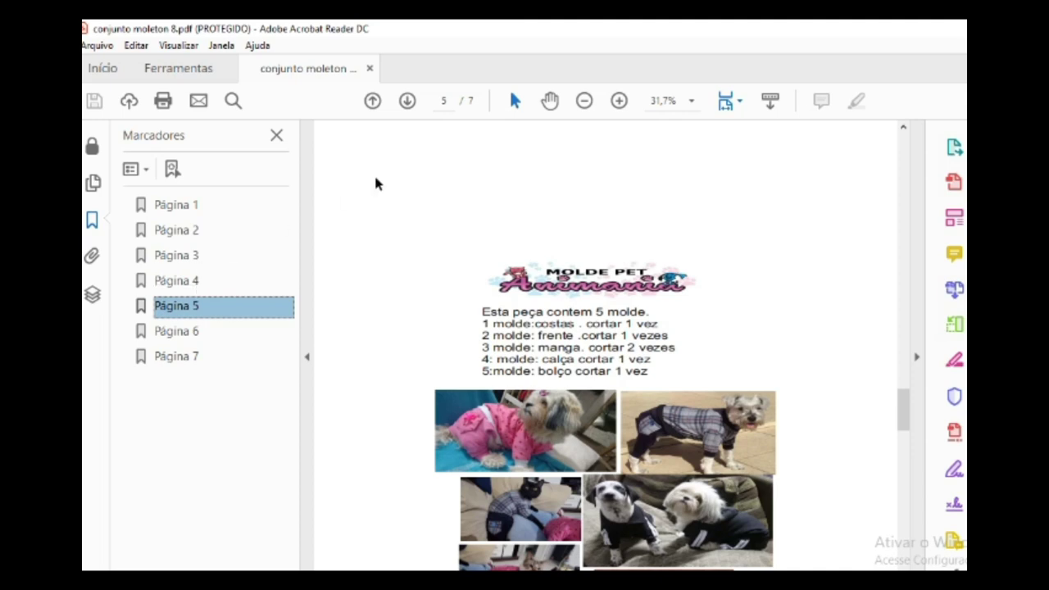
Step: Open the size 8 document's print settings, restrict the print range to pages 2-4 and check the preview of that range
{"action": "left_click", "coordinate": [164, 100]}
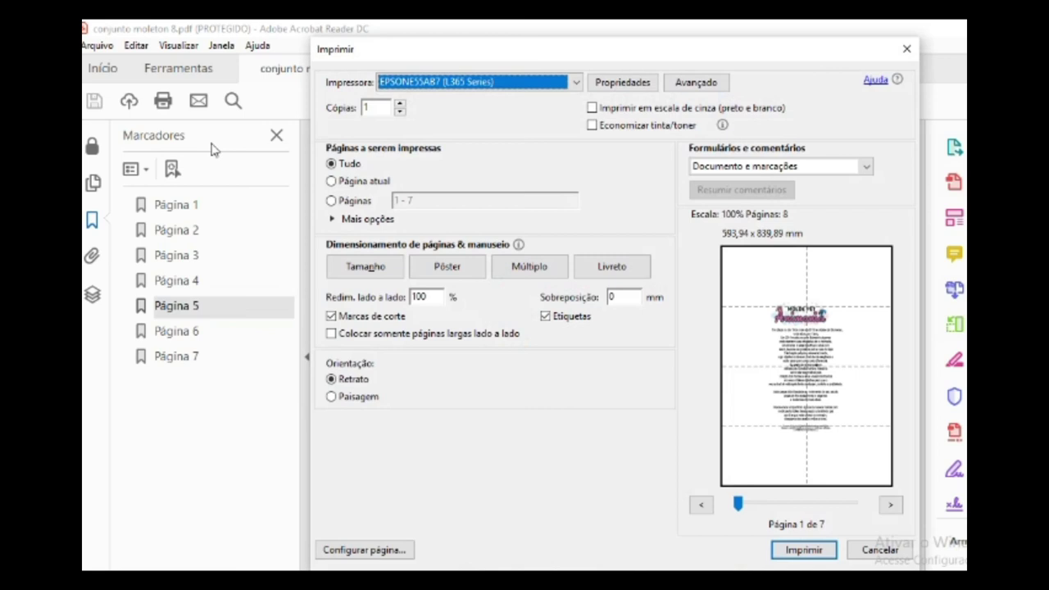
{"action": "left_click", "coordinate": [331, 201]}
{"action": "left_click", "coordinate": [416, 201]}
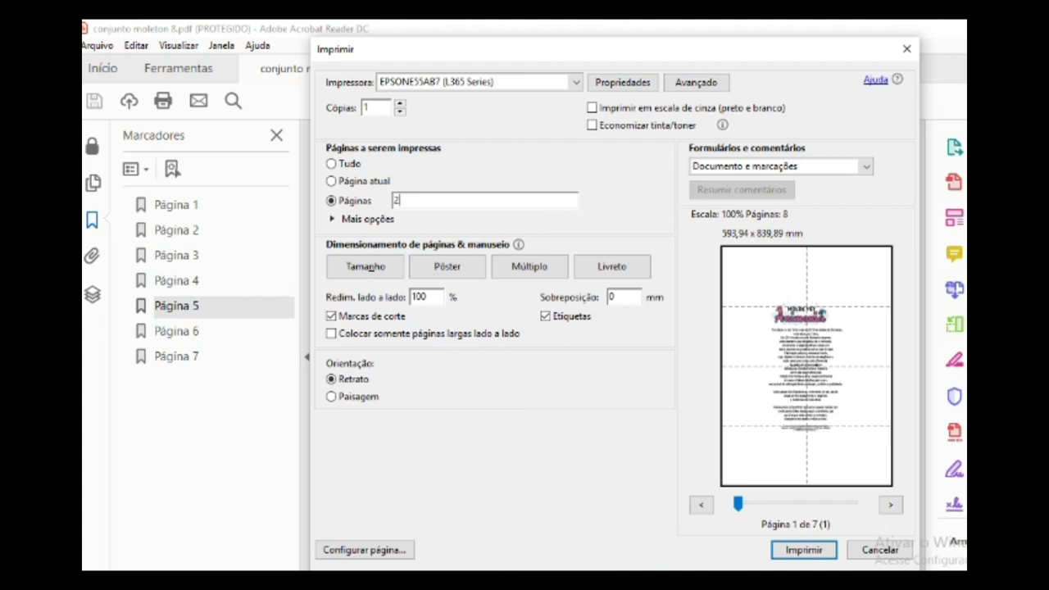
{"action": "left_click", "coordinate": [661, 468]}
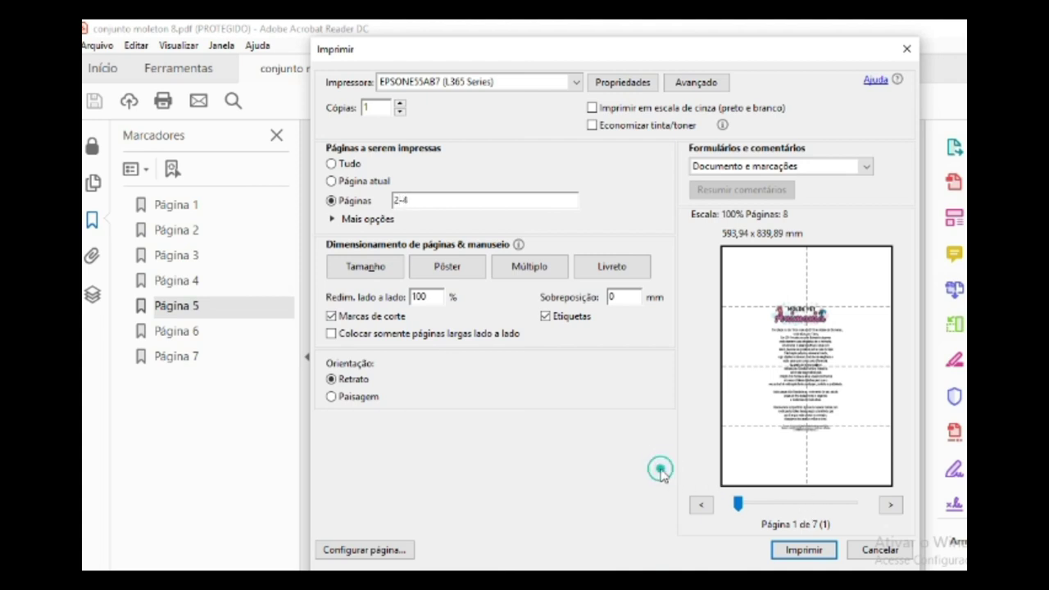
{"action": "left_click", "coordinate": [731, 469]}
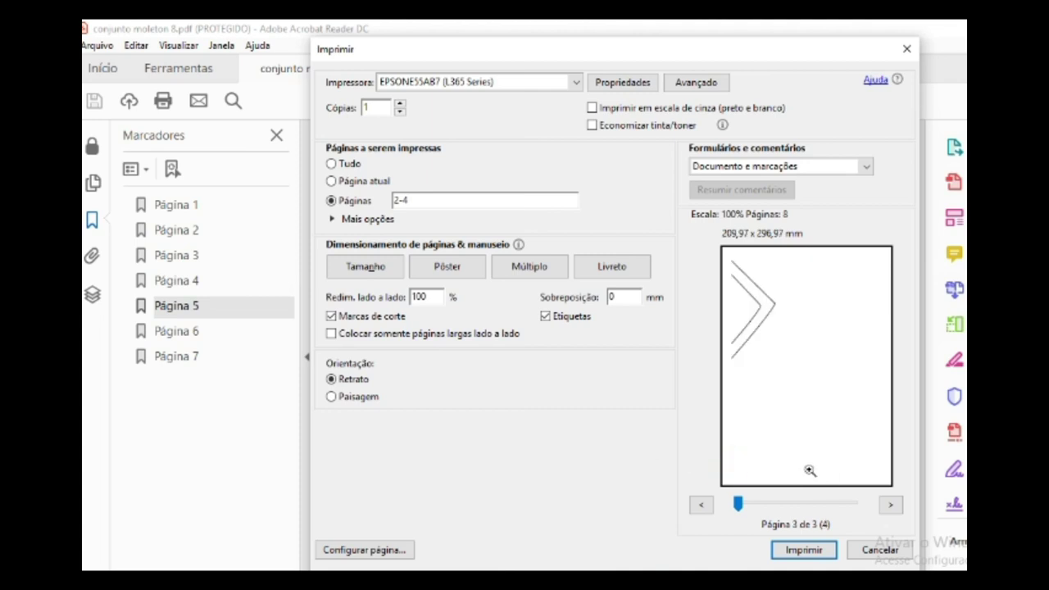
{"action": "scroll", "coordinate": [873, 468], "scroll_direction": "down", "scroll_amount": 1}
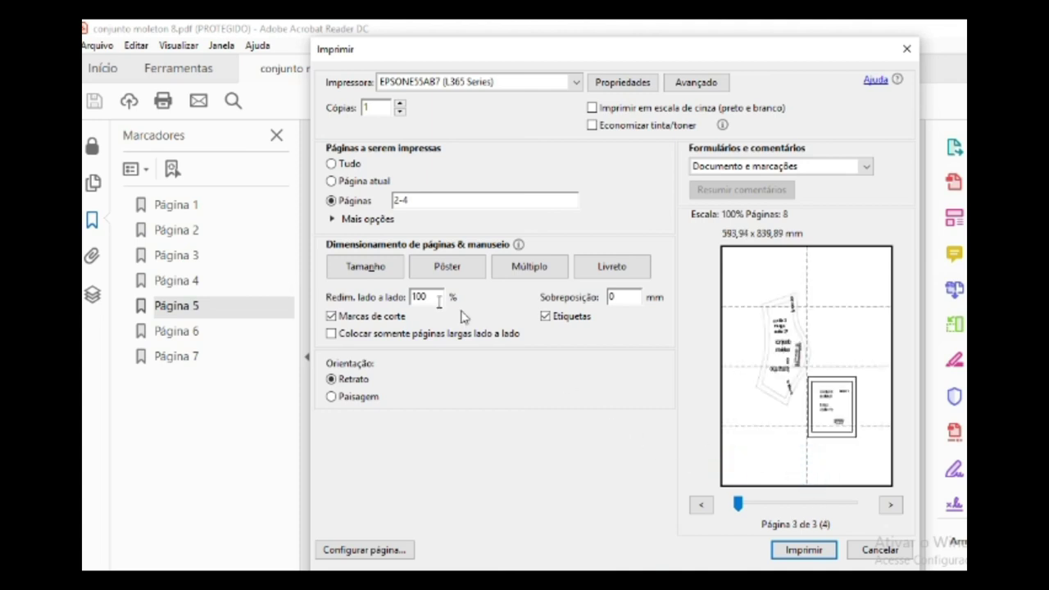
Step: Try the Tamanho real sizing for the size 8 patterns and check how pages 2-4 fit on the paper in the preview
{"action": "left_click", "coordinate": [355, 274]}
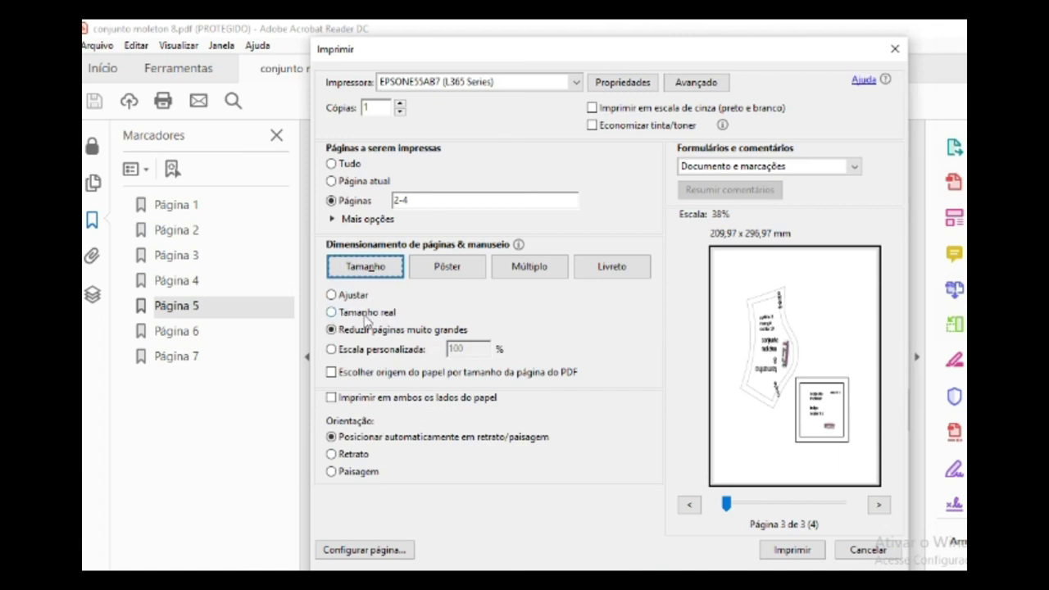
{"action": "left_click", "coordinate": [331, 313]}
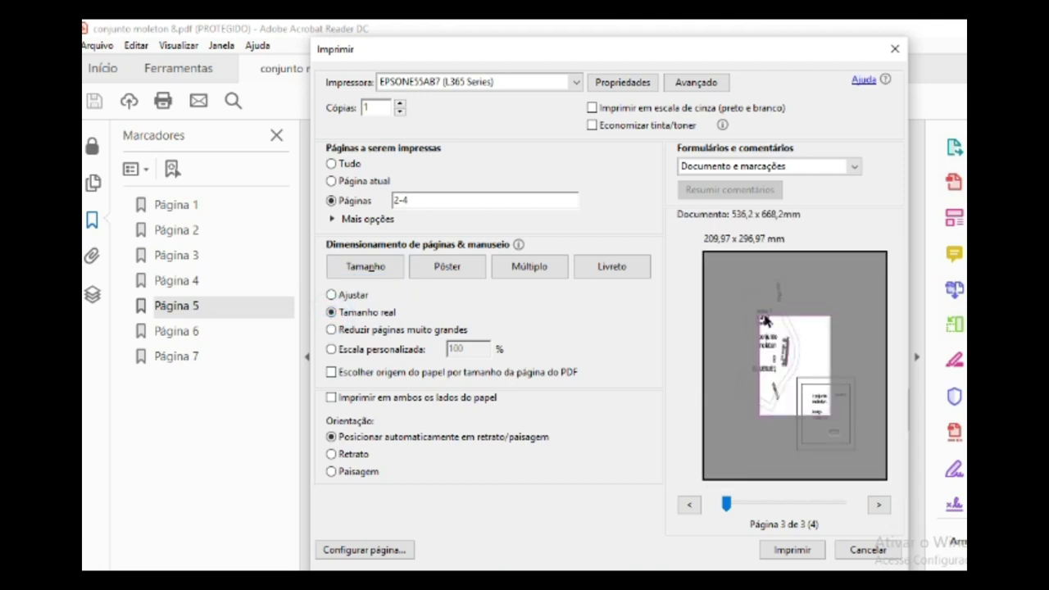
{"action": "left_click", "coordinate": [879, 506]}
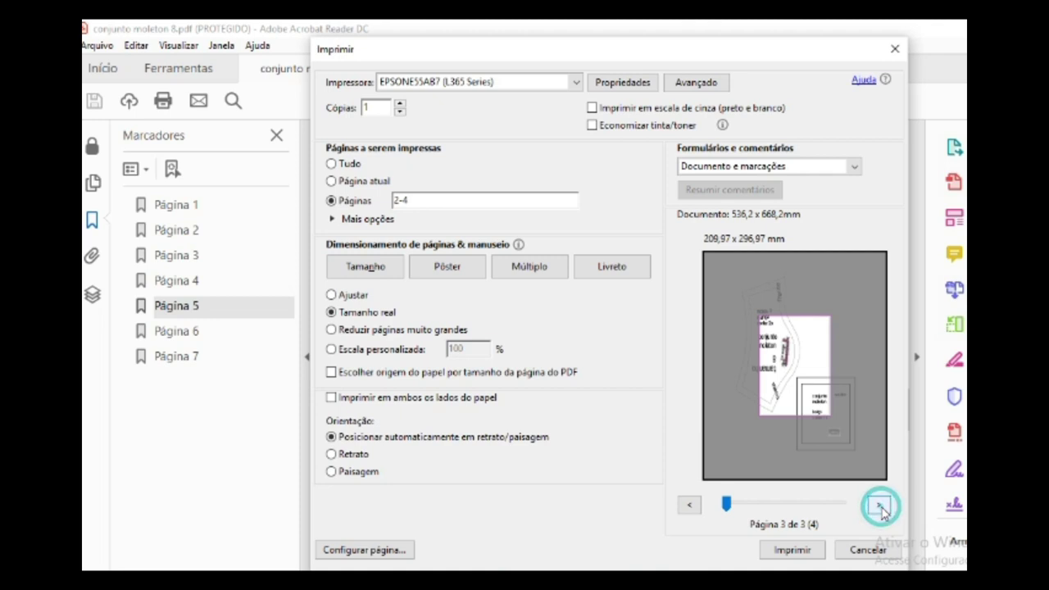
{"action": "left_click", "coordinate": [879, 507]}
{"action": "left_click", "coordinate": [880, 508]}
{"action": "left_click", "coordinate": [691, 506]}
{"action": "left_click", "coordinate": [691, 507]}
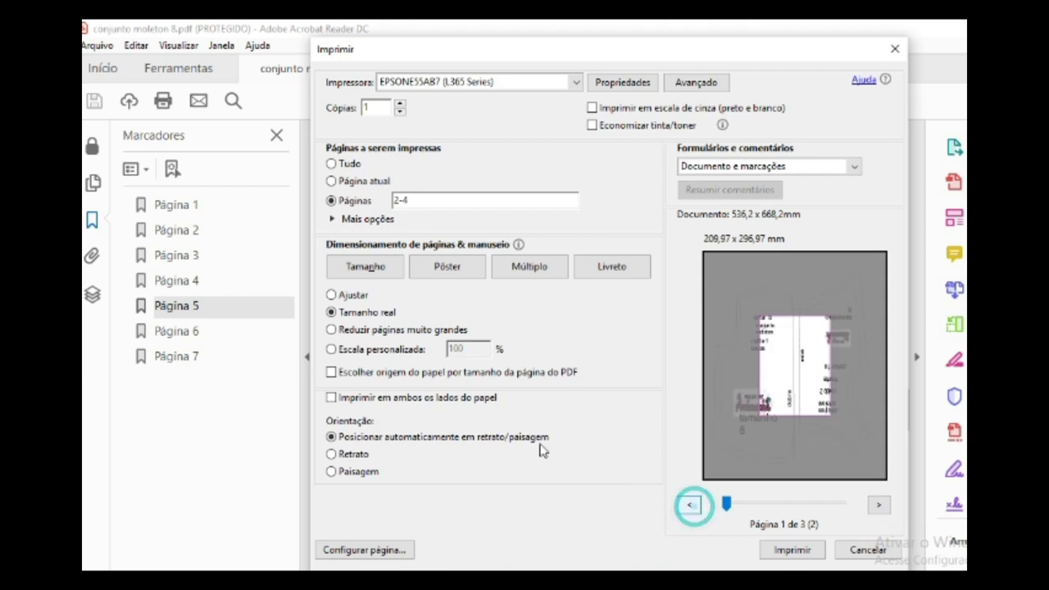
Step: Set the size 8 page sizing to Póster and check the tiling of pages 2, 3 and 4 in the preview
{"action": "left_click", "coordinate": [450, 271]}
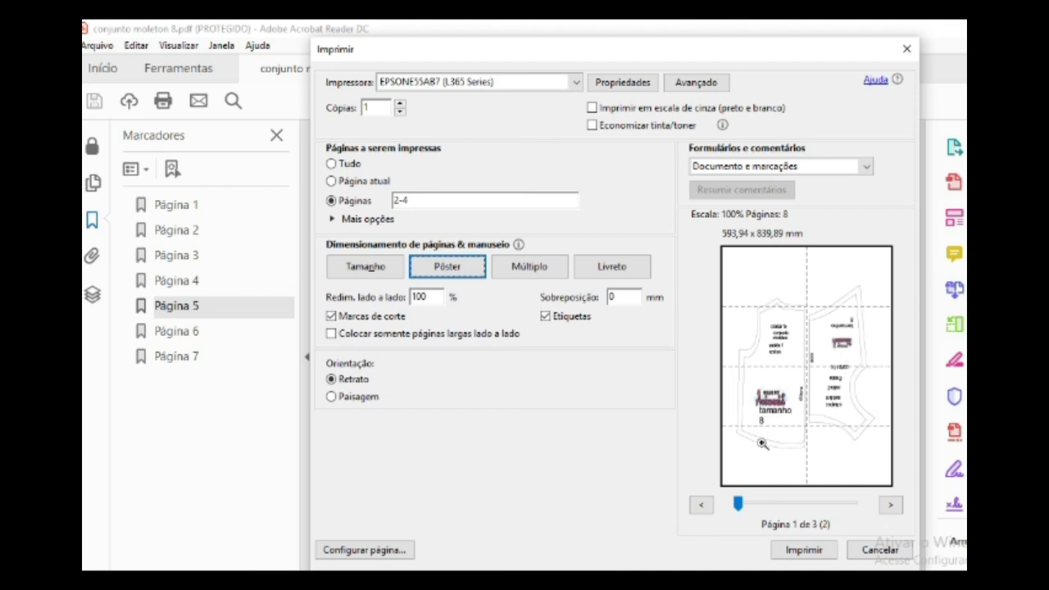
{"action": "left_click", "coordinate": [891, 505]}
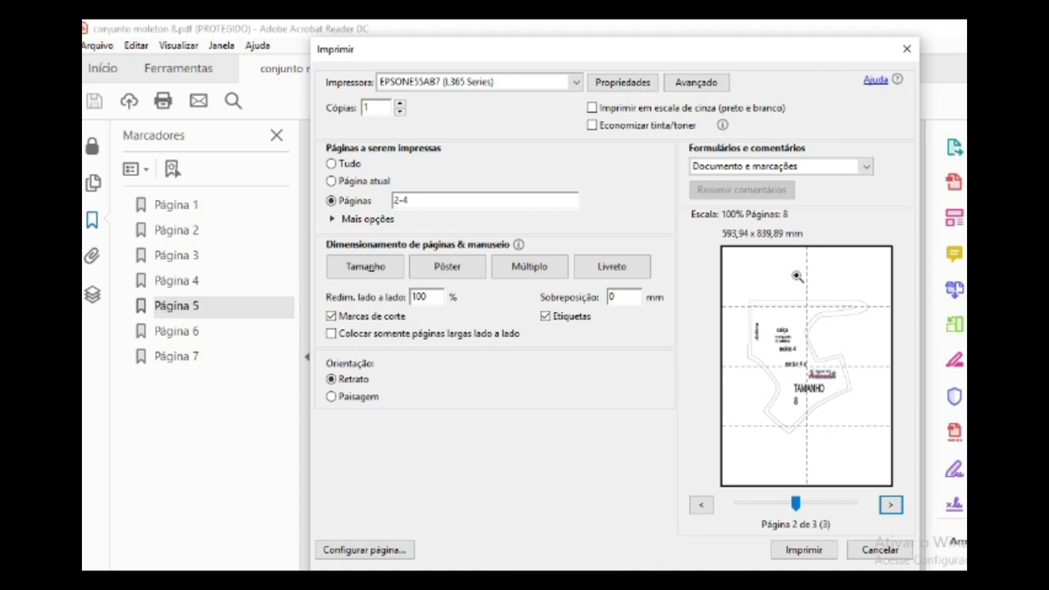
{"action": "left_click", "coordinate": [891, 506]}
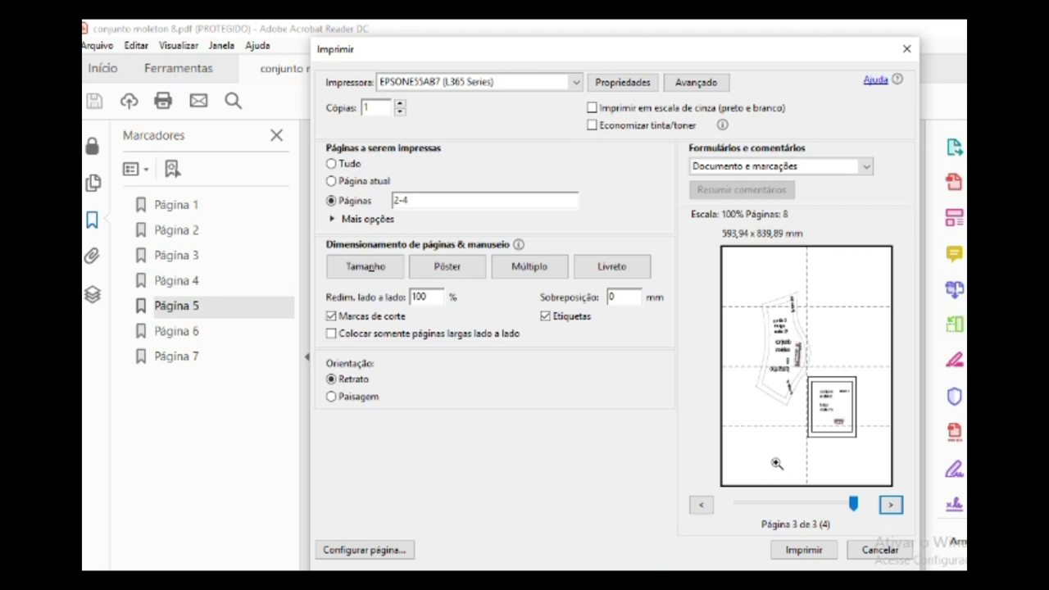
Step: Leave the size 8 print settings and document, and open conjunto moleton 9 from the pattern folder, entering the document password
{"action": "left_click", "coordinate": [908, 51]}
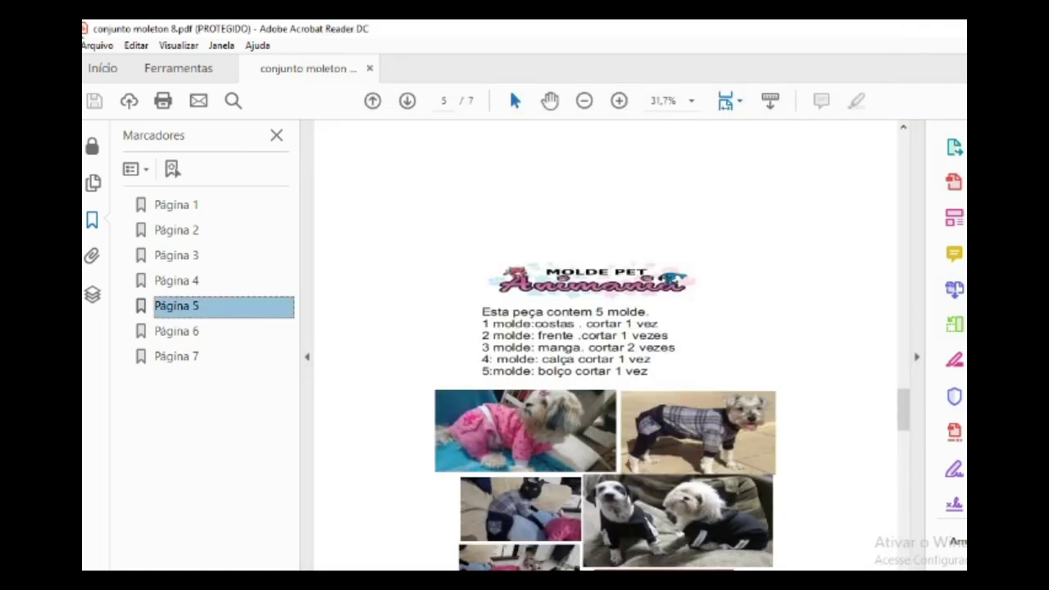
{"action": "key", "text": "ctrl+q"}
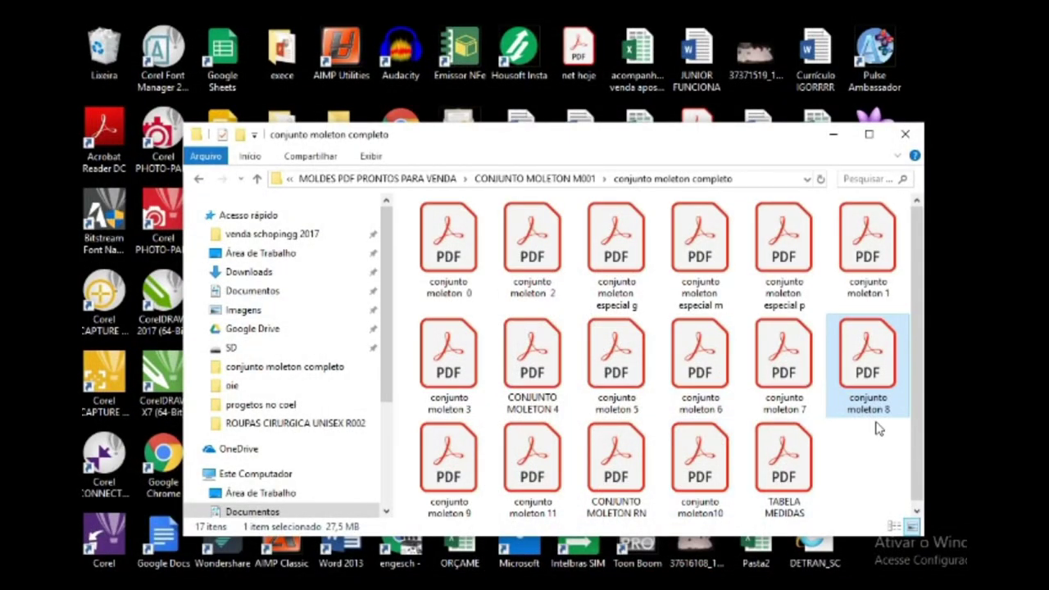
{"action": "left_click", "coordinate": [449, 483]}
{"action": "double_click", "coordinate": [449, 484]}
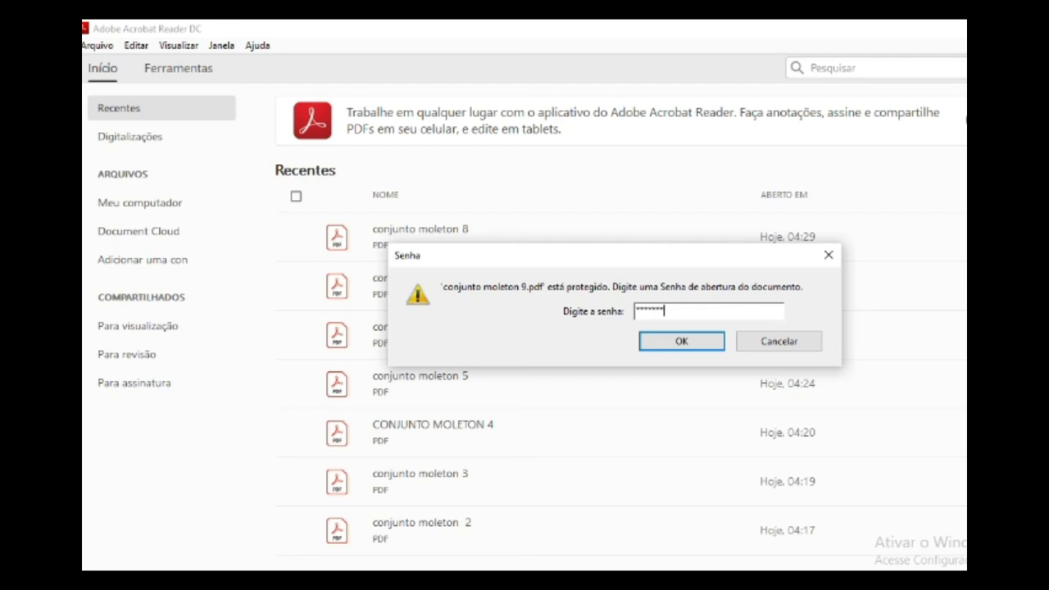
{"action": "key", "text": "Return"}
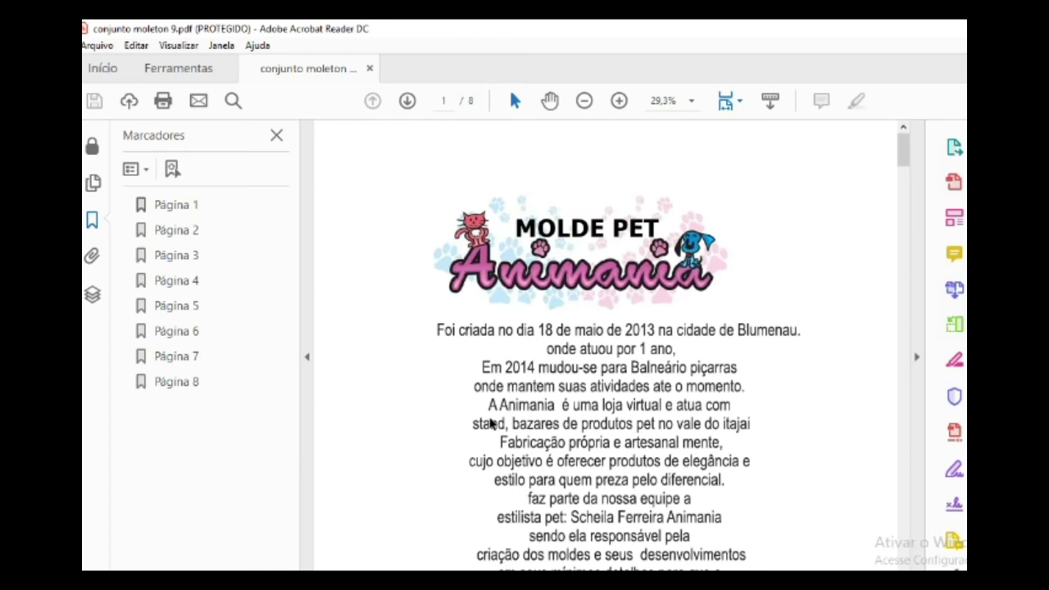
Step: Look through pages 1 to 5 of the size 9 document to find the pages with pattern pieces
{"action": "left_click", "coordinate": [187, 209]}
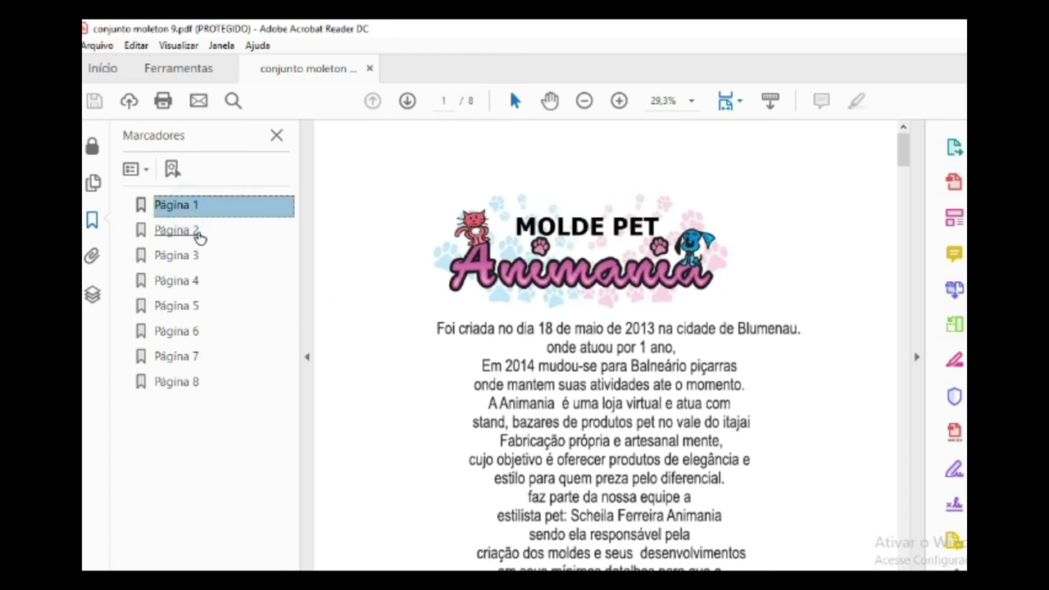
{"action": "left_click", "coordinate": [200, 233]}
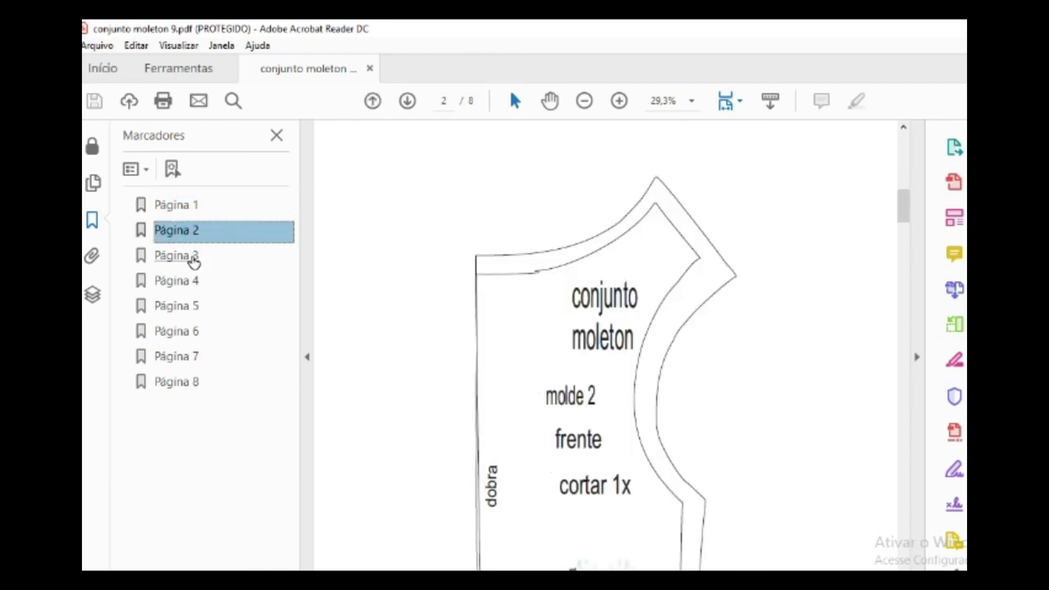
{"action": "left_click", "coordinate": [193, 257]}
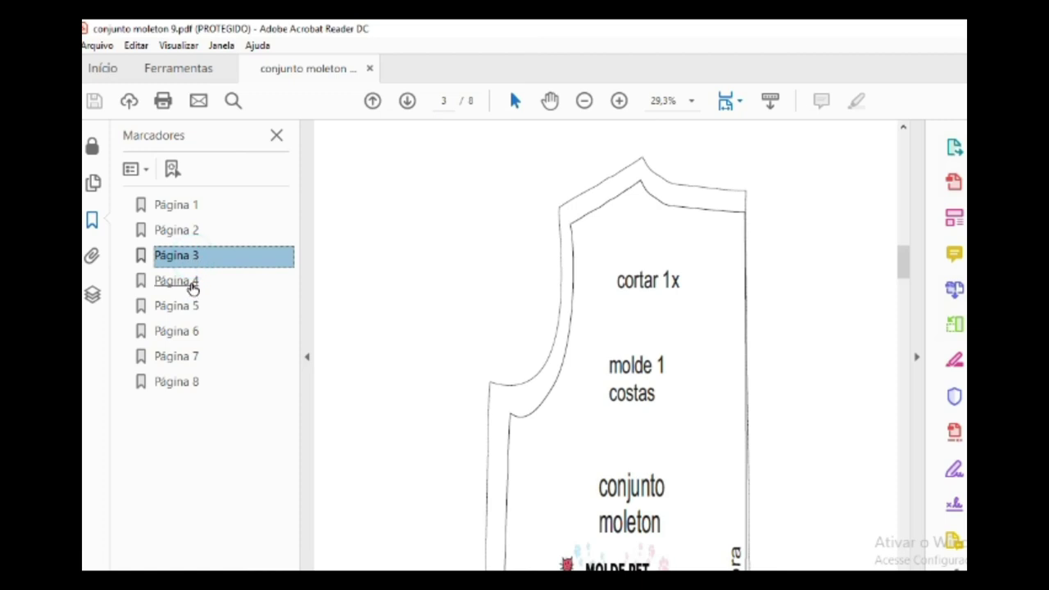
{"action": "left_click", "coordinate": [192, 283]}
{"action": "left_click", "coordinate": [195, 306]}
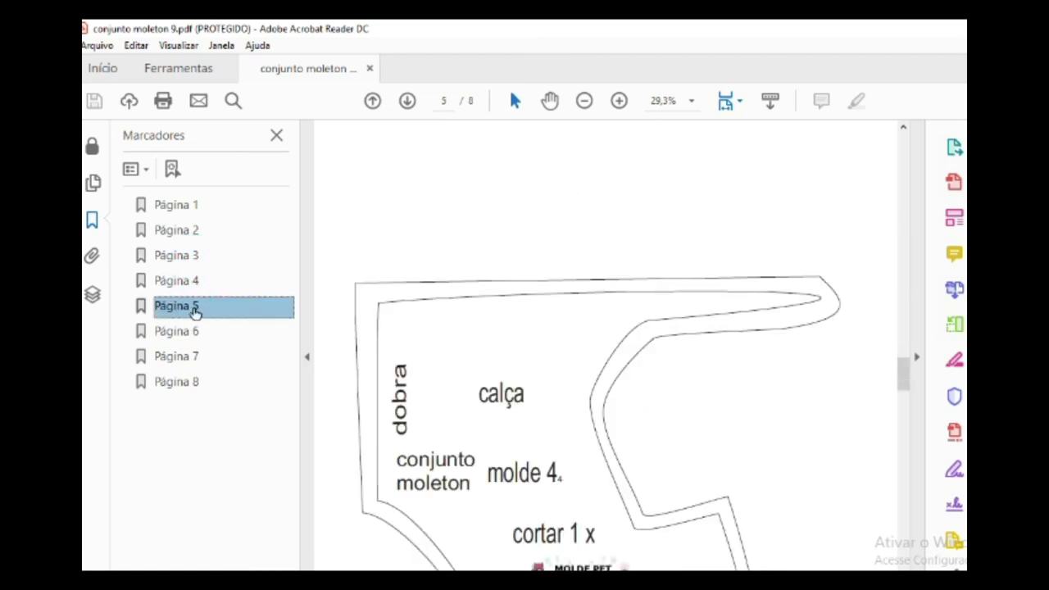
Step: Open the size 9 document's print settings, restrict the print range to pages 2-5 and check the preview
{"action": "left_click", "coordinate": [163, 102]}
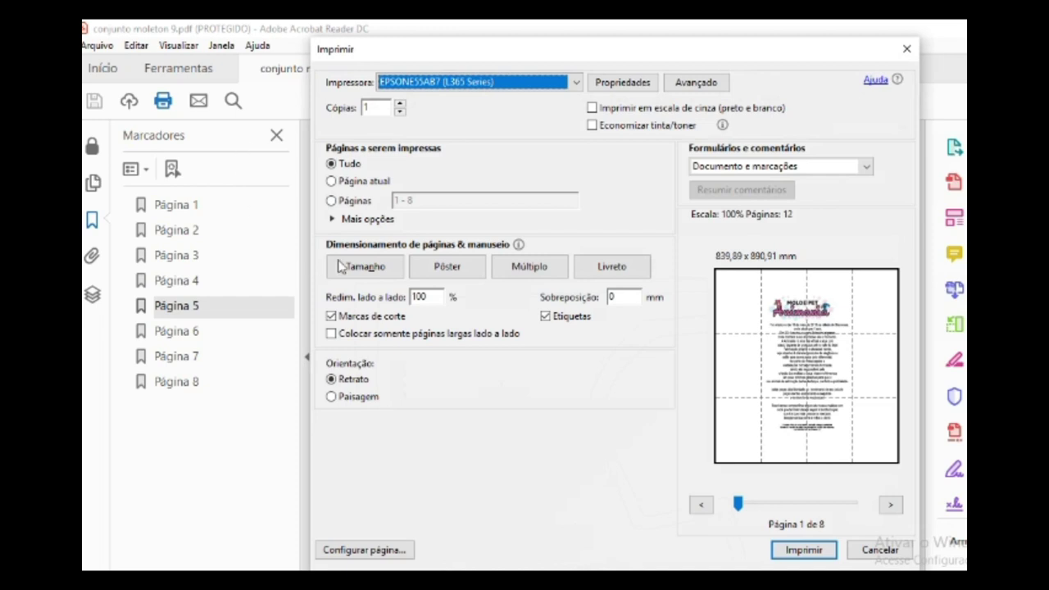
{"action": "left_click", "coordinate": [331, 200]}
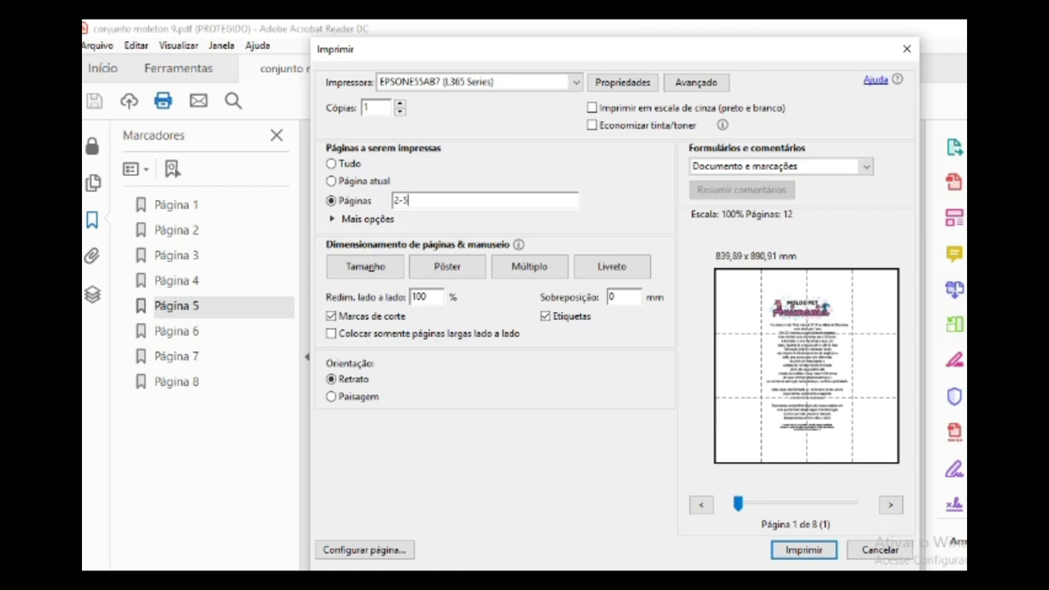
{"action": "left_click", "coordinate": [622, 210]}
{"action": "left_click", "coordinate": [769, 509]}
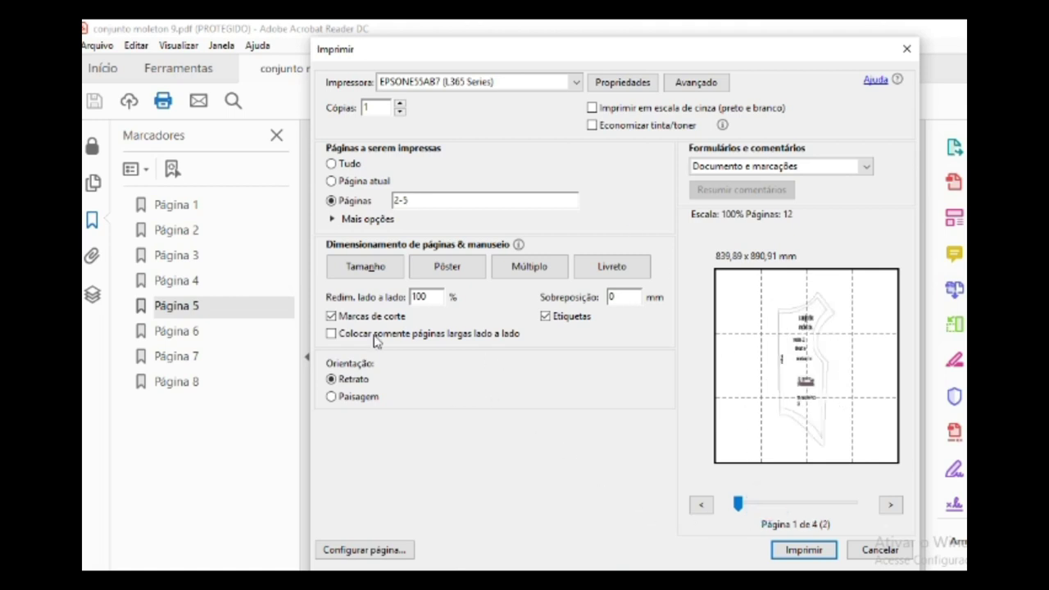
Step: Try the Tamanho real sizing for the size 9 patterns and check how pages 2 to 4 fit on the paper
{"action": "left_click", "coordinate": [366, 274]}
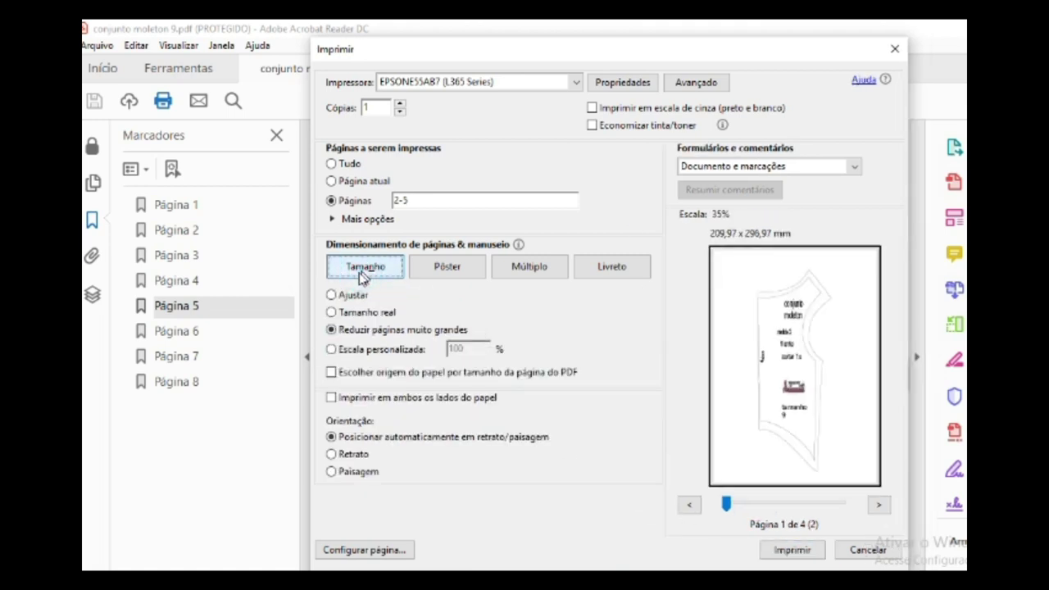
{"action": "left_click", "coordinate": [332, 313]}
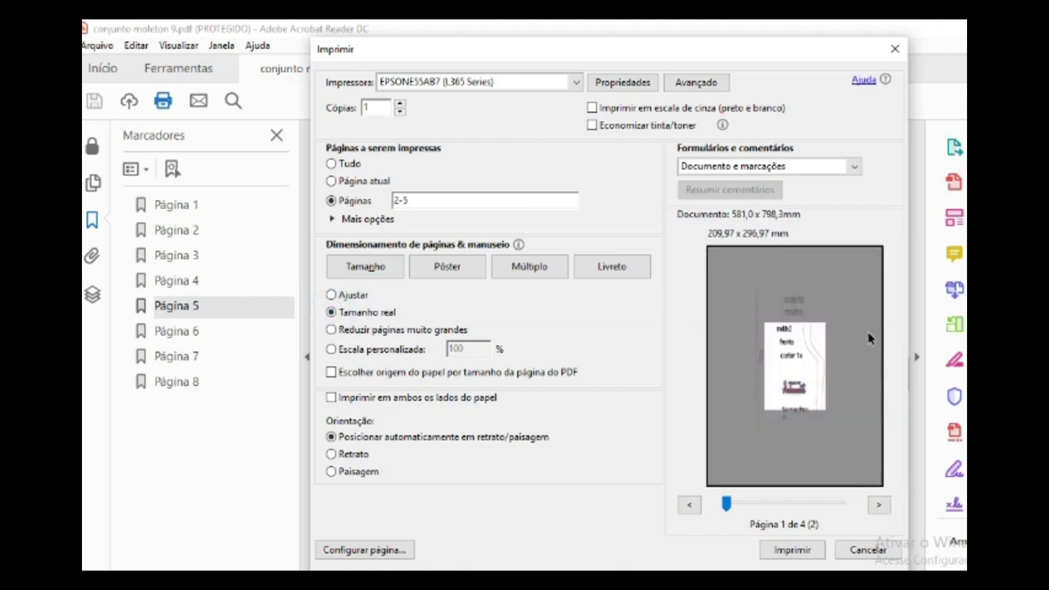
{"action": "left_click", "coordinate": [876, 507]}
{"action": "left_click", "coordinate": [876, 507]}
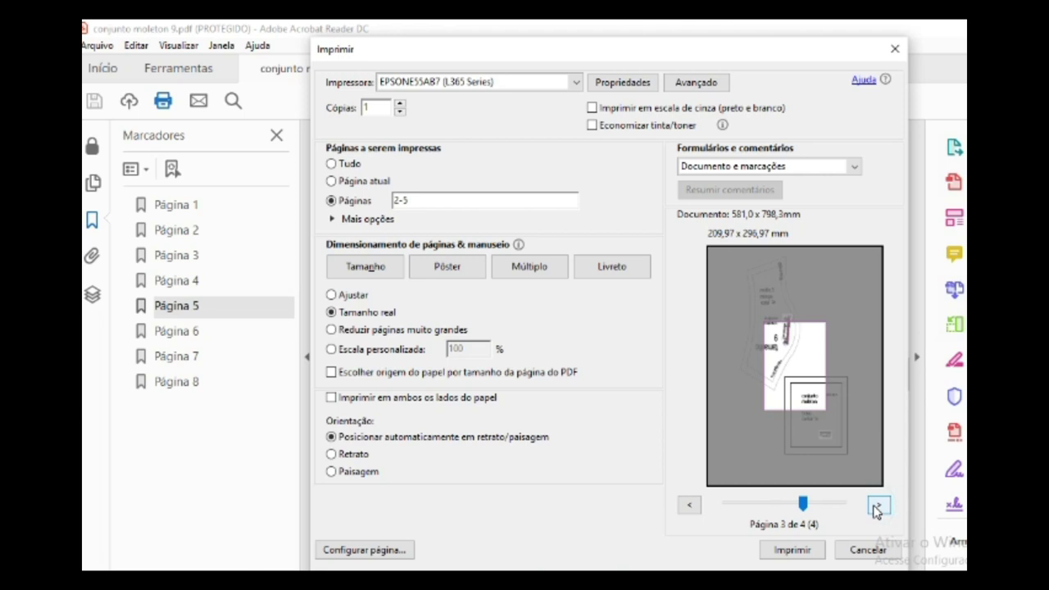
Step: Set the size 9 page sizing to Póster and check the tiling of the pattern pages up to page 5
{"action": "left_click", "coordinate": [460, 274]}
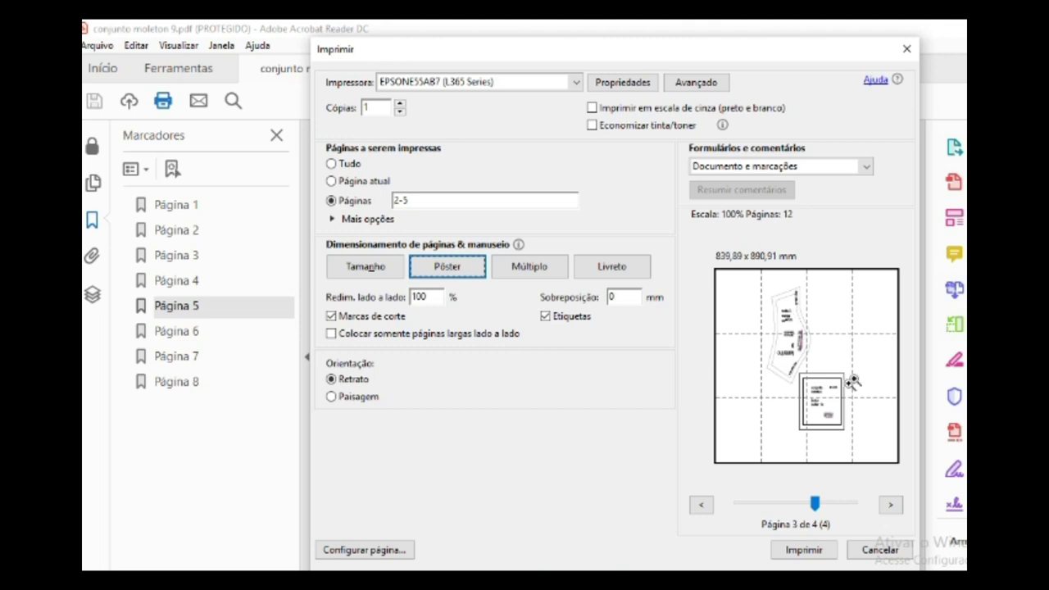
{"action": "left_click", "coordinate": [737, 508]}
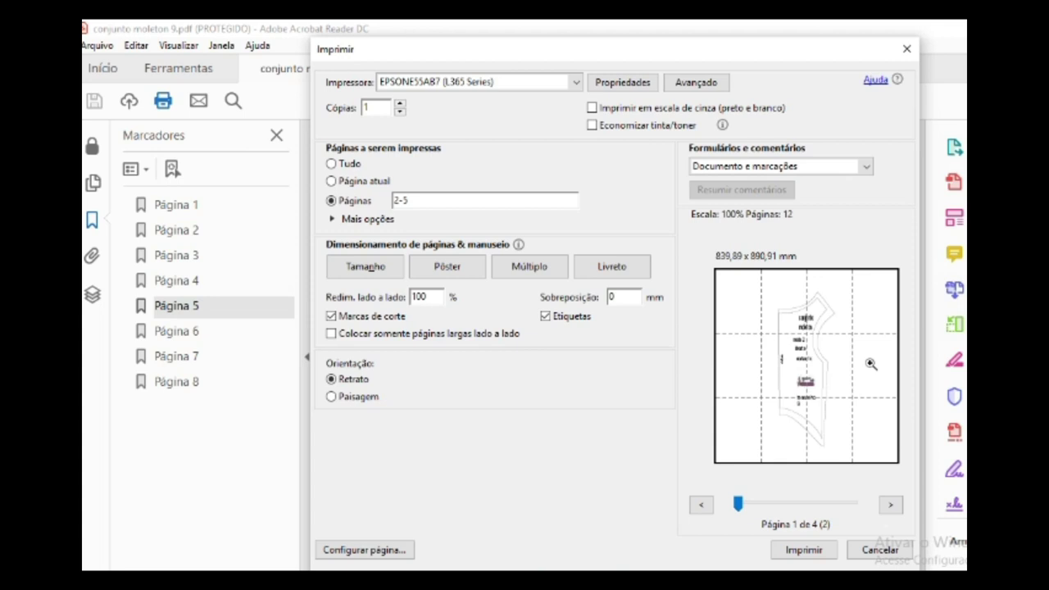
{"action": "triple_click", "coordinate": [891, 504]}
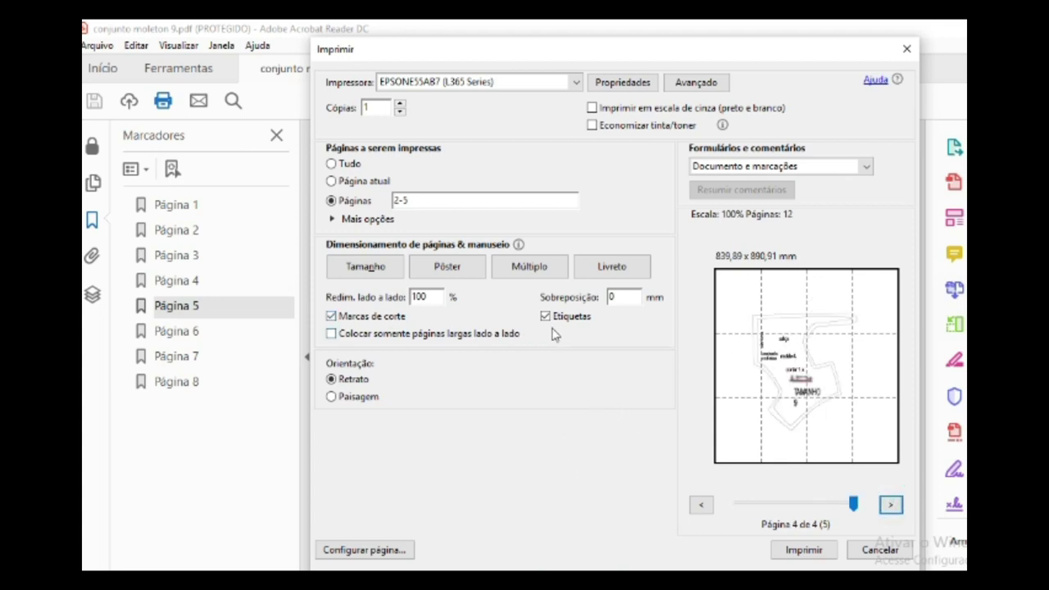
Step: Close the size 9 print settings and document, and open conjunto moleton10 by entering the document password
{"action": "left_click", "coordinate": [906, 50]}
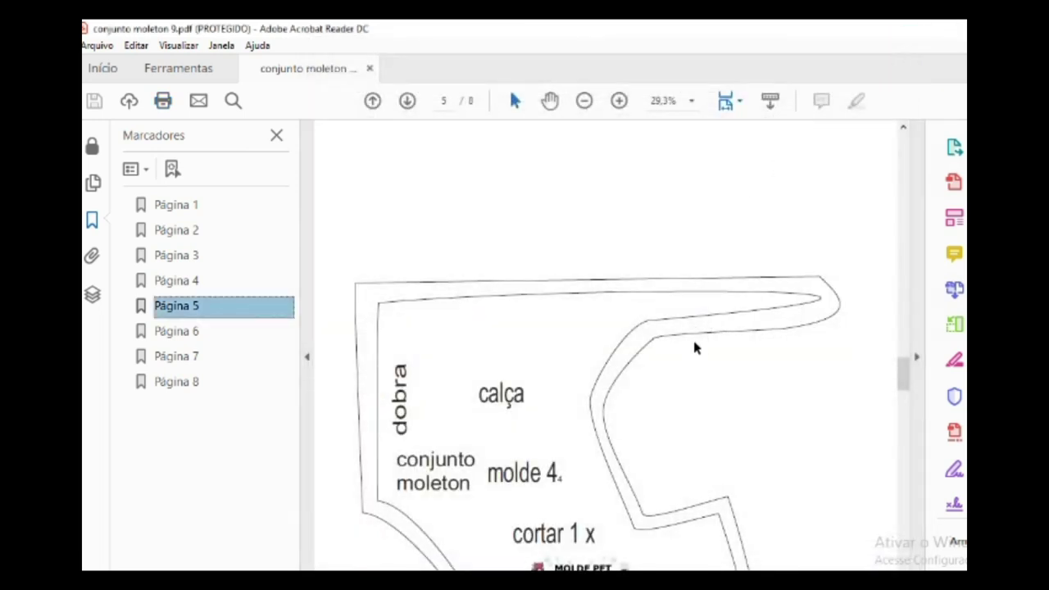
{"action": "scroll", "coordinate": [687, 393], "scroll_direction": "down", "scroll_amount": 3}
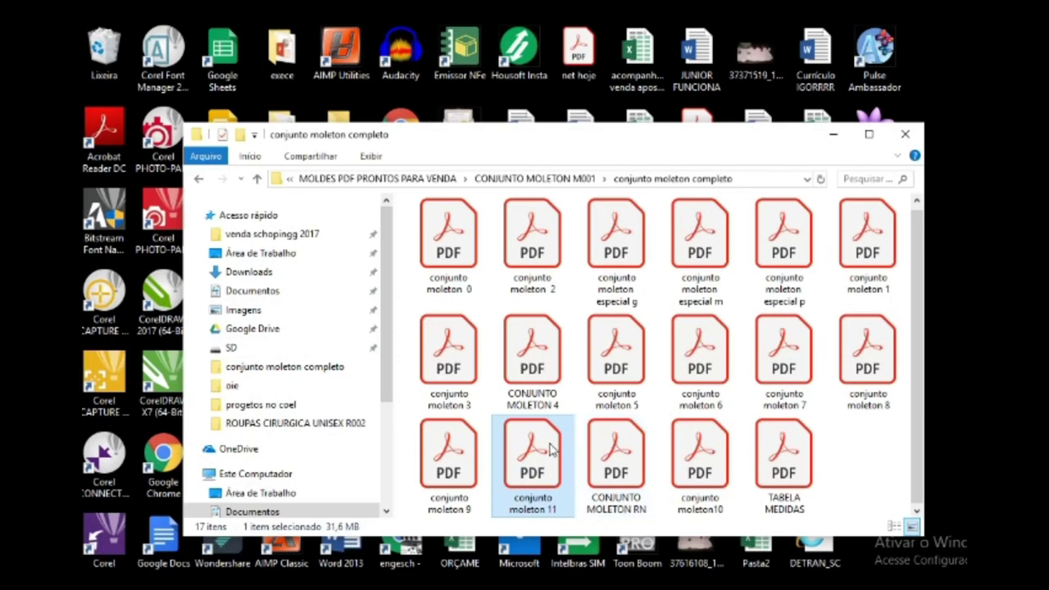
{"action": "double_click", "coordinate": [697, 481]}
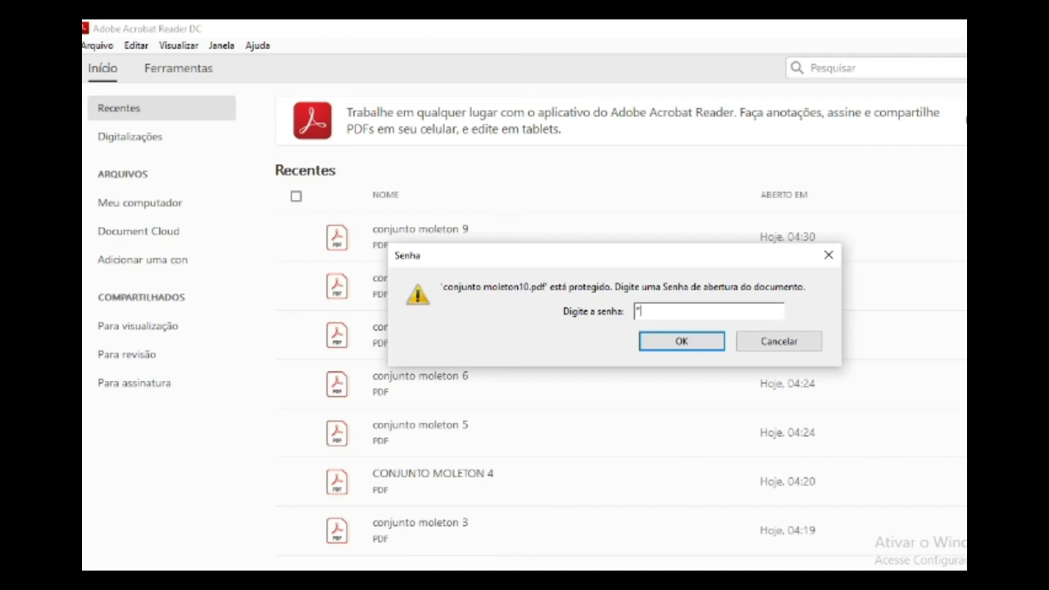
{"action": "key", "text": "BackSpace"}
{"action": "key", "text": "Return"}
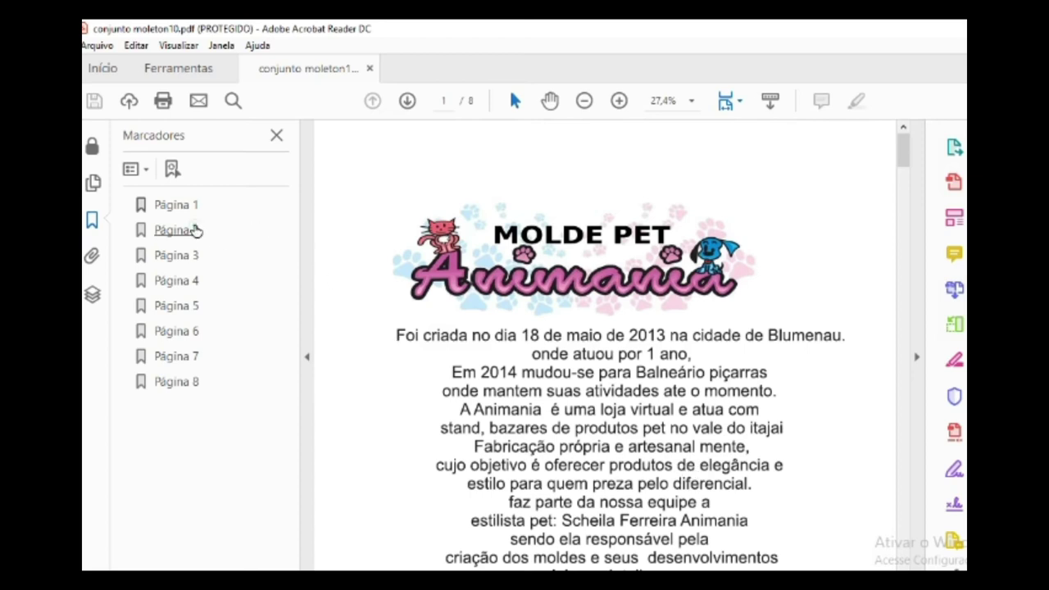
Step: Look through pages 2 to 5 of the size 10 document to find the pages with pattern pieces
{"action": "left_click", "coordinate": [197, 231]}
{"action": "left_click", "coordinate": [196, 259]}
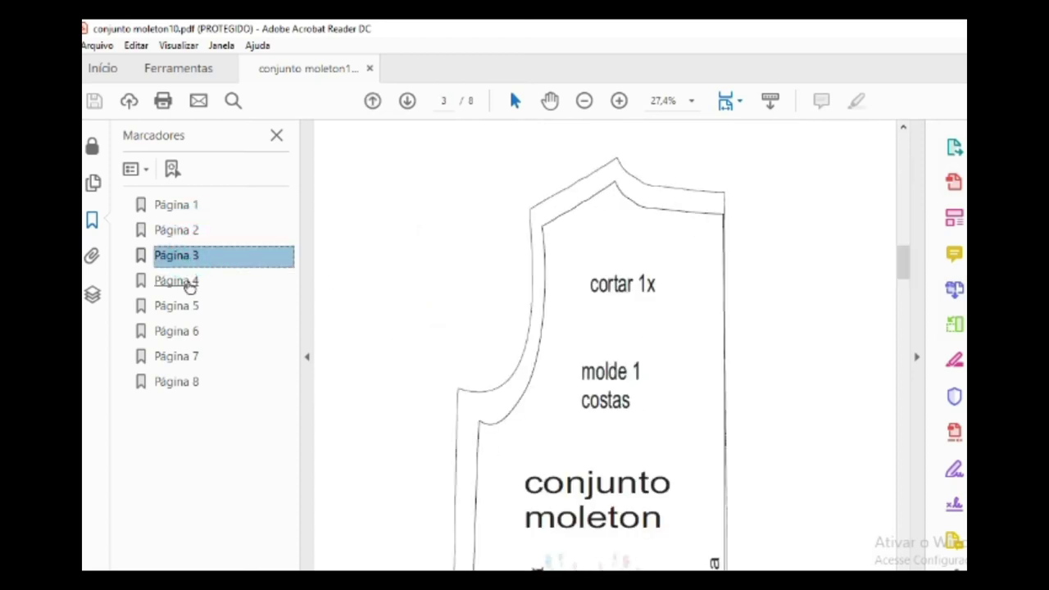
{"action": "left_click", "coordinate": [189, 281]}
{"action": "left_click", "coordinate": [192, 308]}
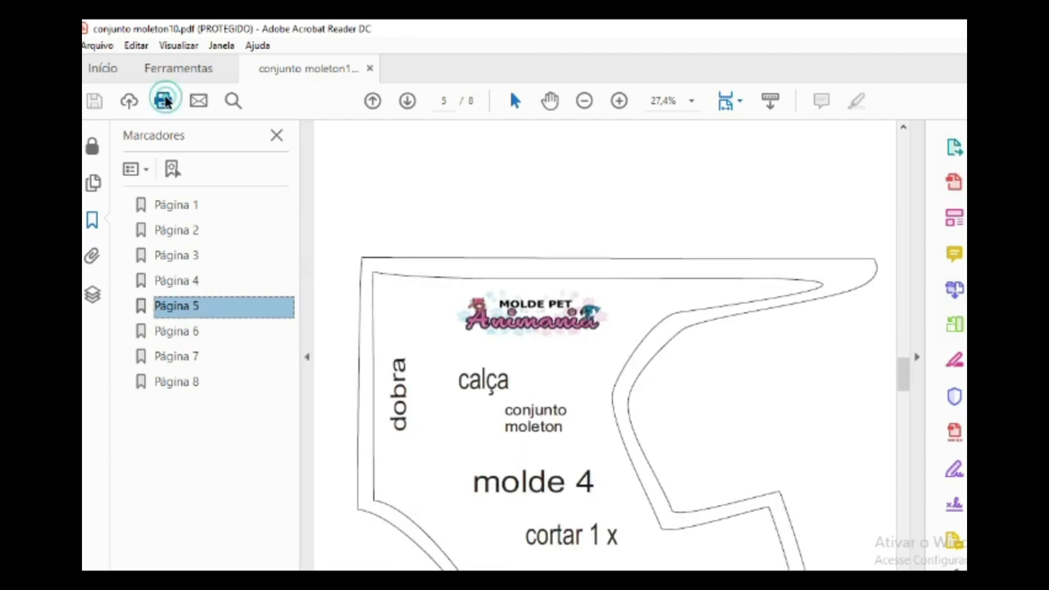
Step: Open the size 10 document's print settings, restrict the print range to pages 2-5 and check the preview
{"action": "left_click", "coordinate": [163, 100]}
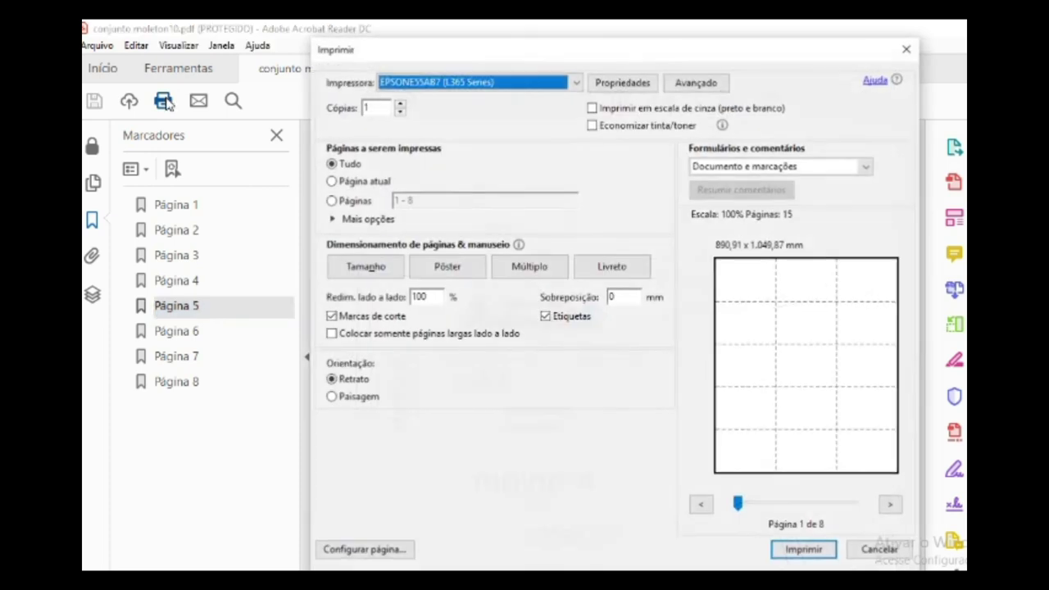
{"action": "left_click", "coordinate": [332, 201]}
{"action": "left_click", "coordinate": [423, 201]}
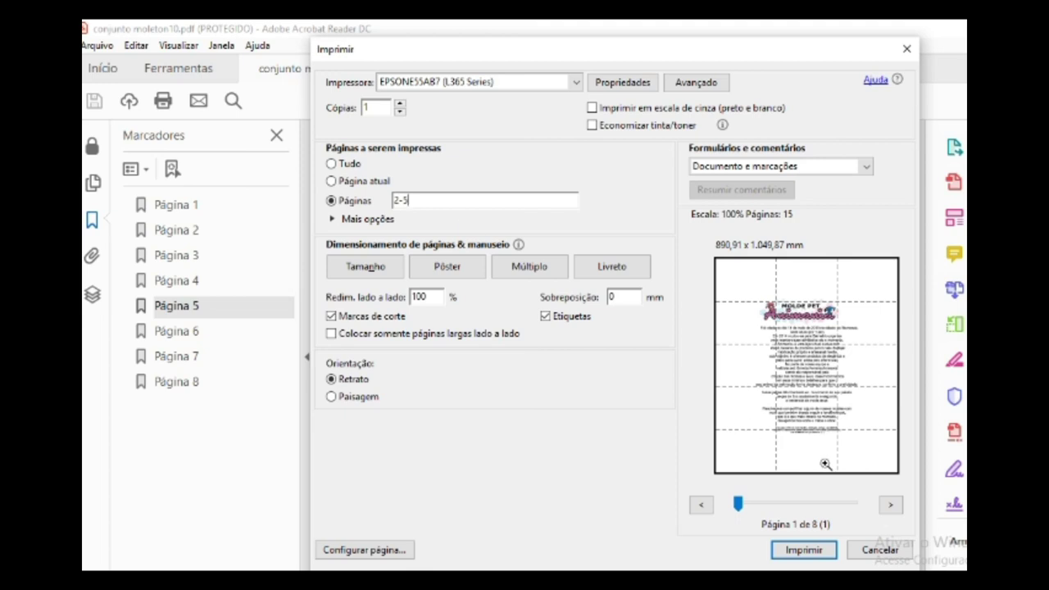
{"action": "left_click", "coordinate": [892, 505]}
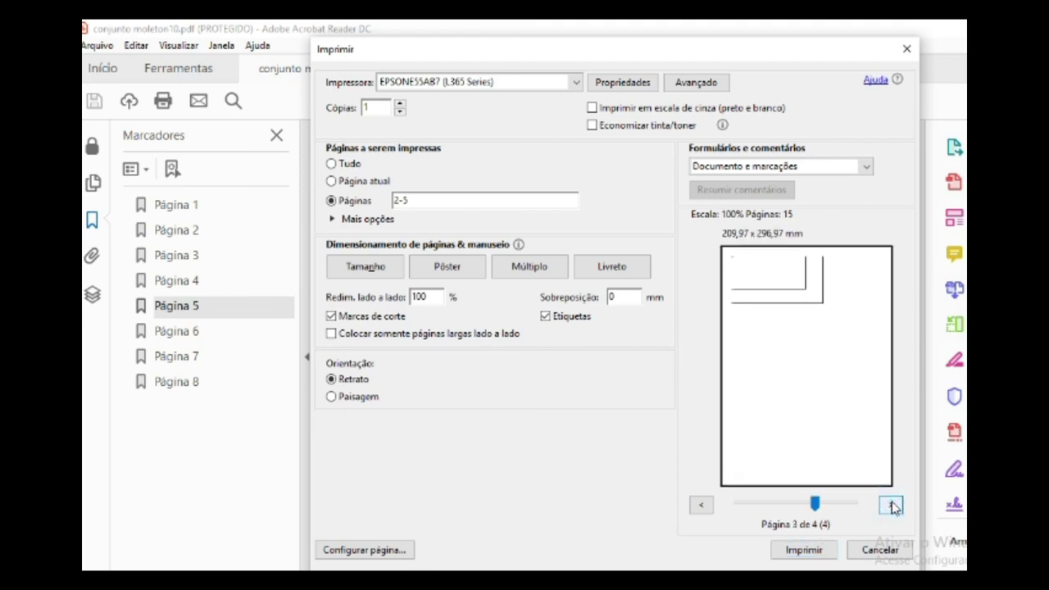
{"action": "left_click", "coordinate": [891, 504]}
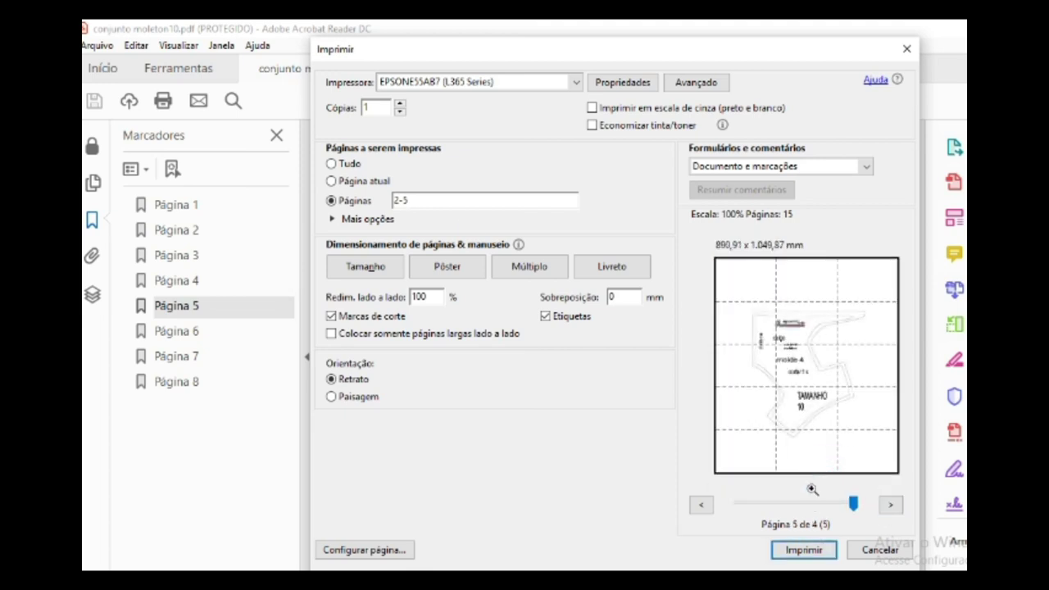
{"action": "left_click", "coordinate": [892, 505]}
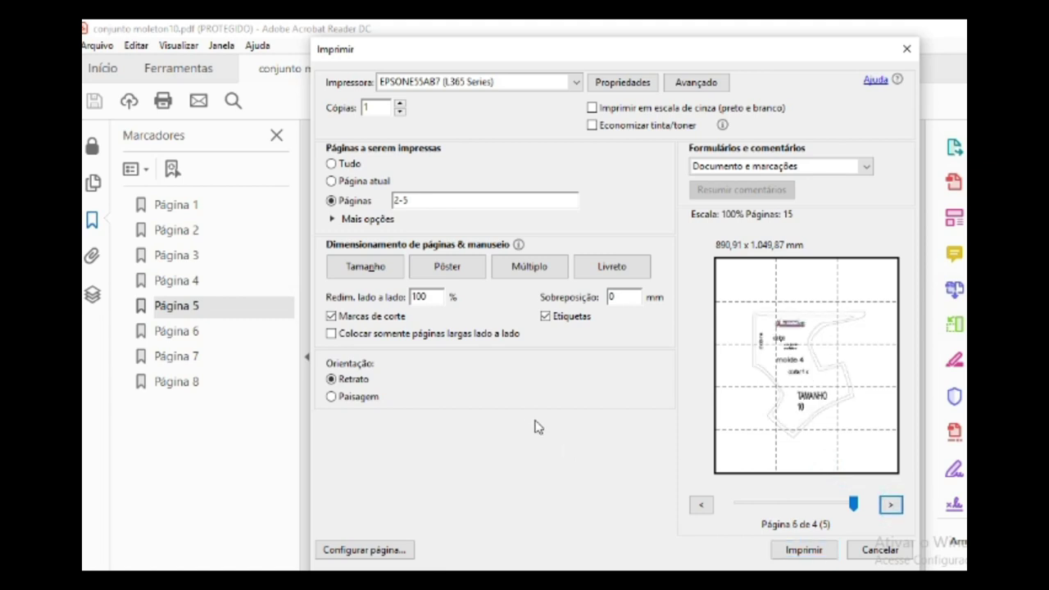
Step: Try the Tamanho real sizing for the size 10 patterns and check how pages 5 back to 3 fit on the paper
{"action": "left_click", "coordinate": [369, 267]}
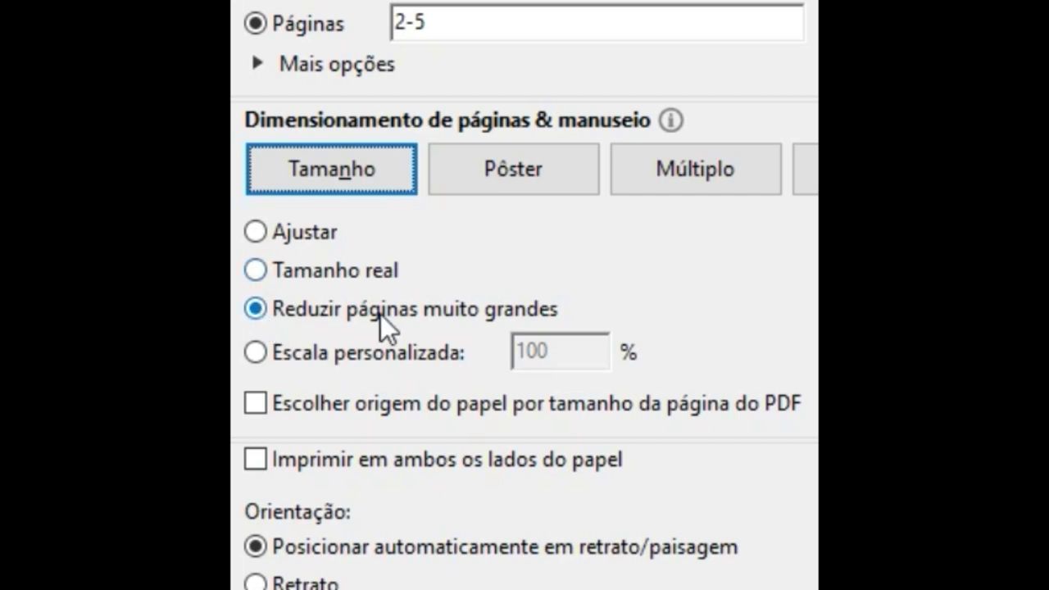
{"action": "left_click", "coordinate": [255, 269]}
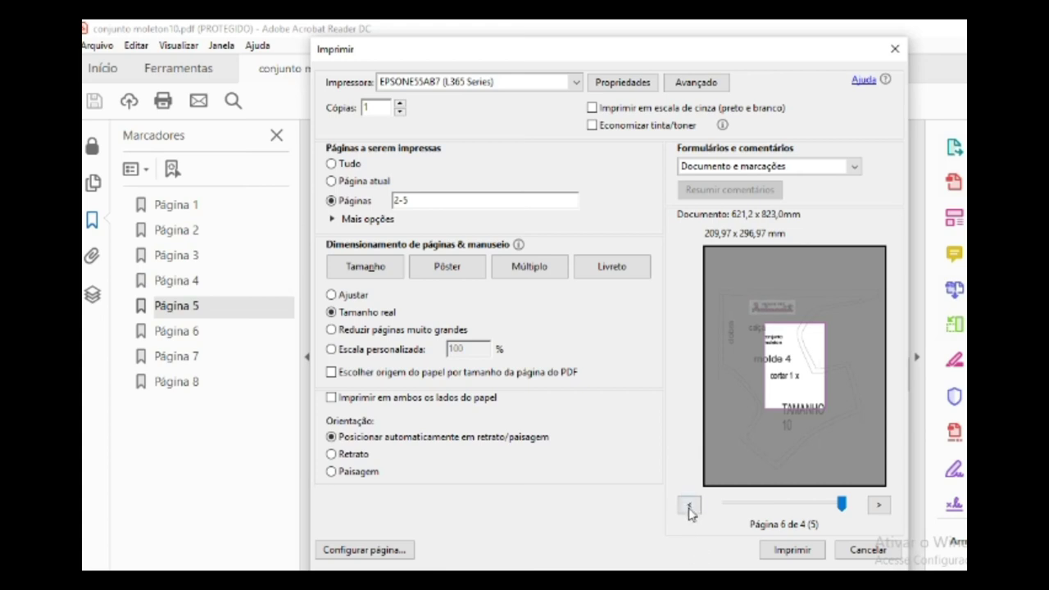
{"action": "left_click", "coordinate": [688, 508]}
{"action": "left_click", "coordinate": [688, 506]}
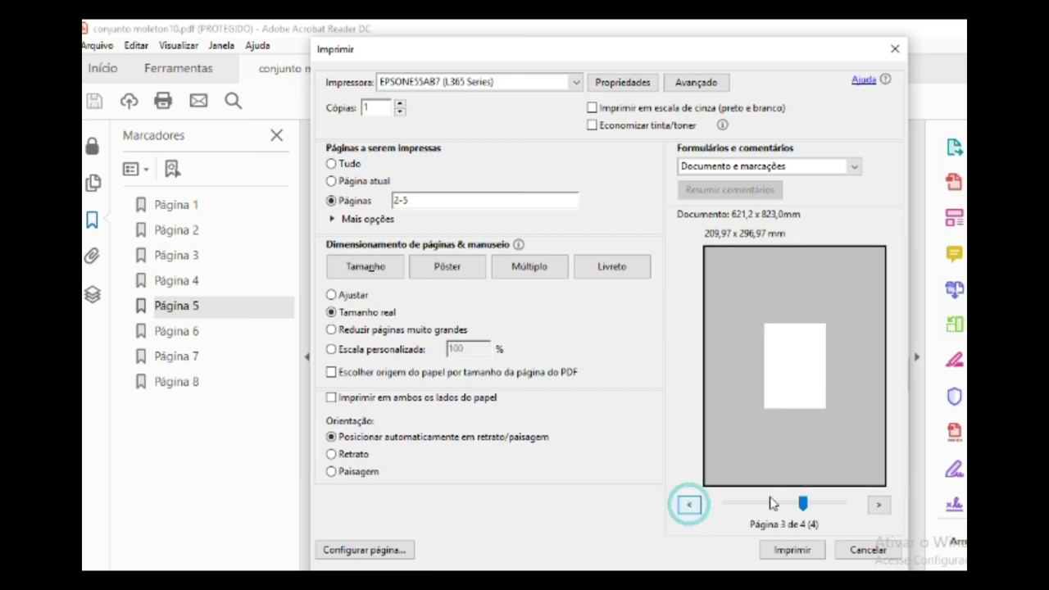
{"action": "left_click", "coordinate": [688, 505]}
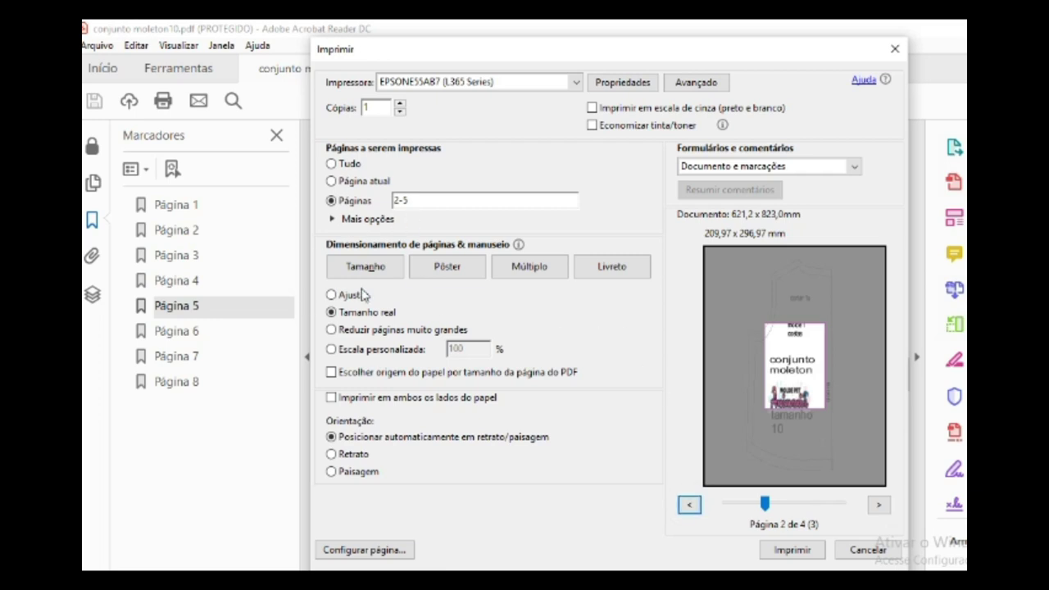
Step: Set the size 10 page sizing to Póster, check the tiling up to page 5, and close the document
{"action": "left_click", "coordinate": [448, 271]}
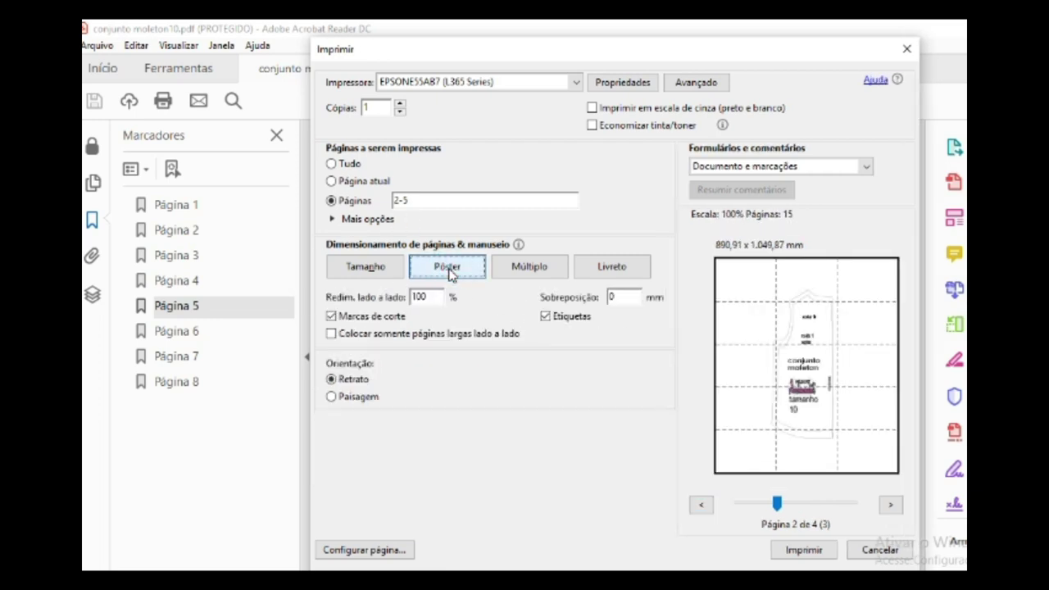
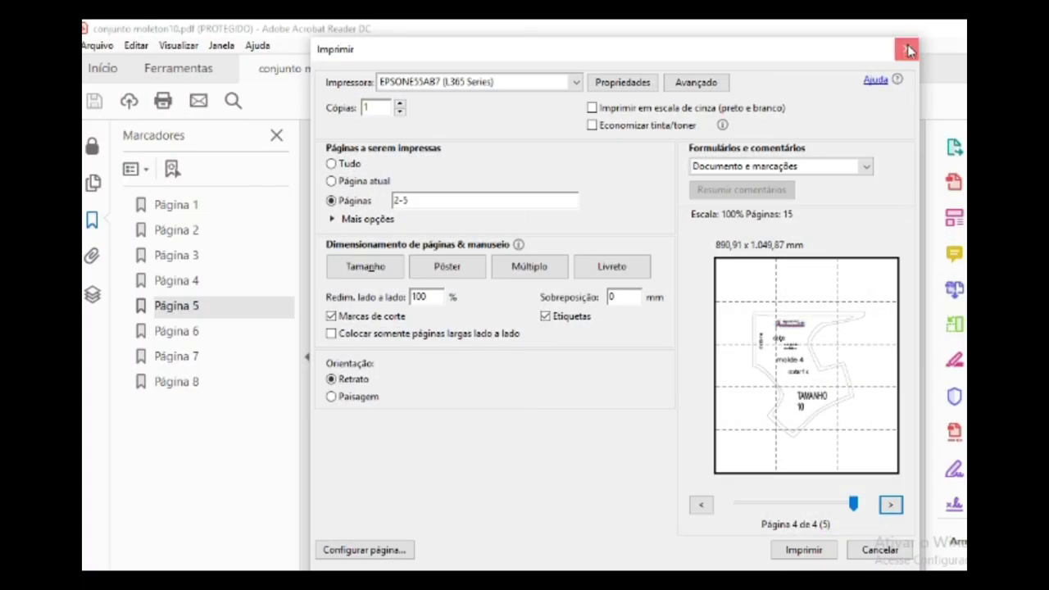
{"action": "left_click", "coordinate": [908, 51]}
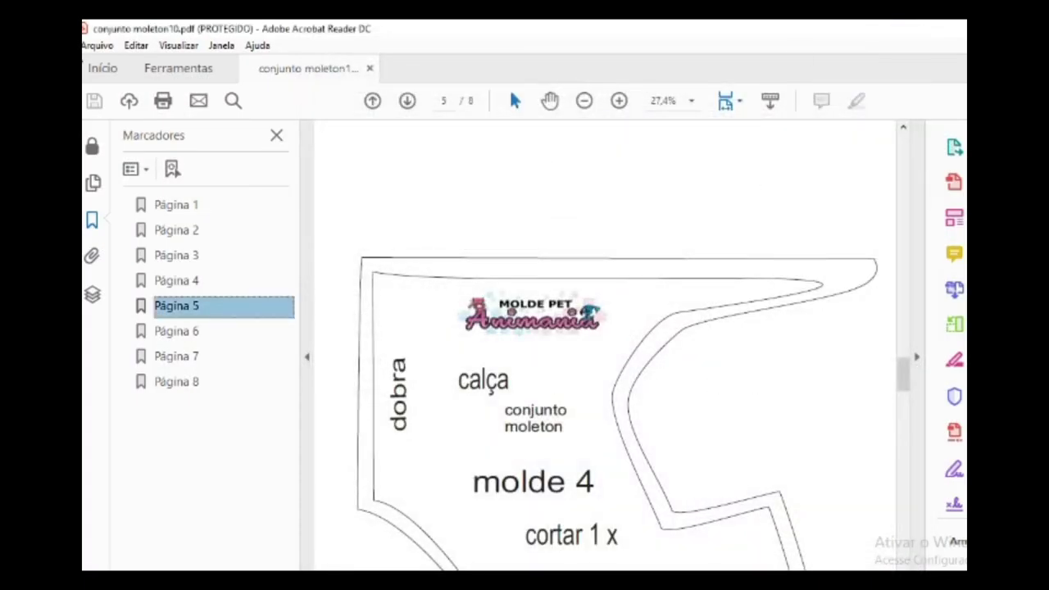
{"action": "key", "text": "ctrl+q"}
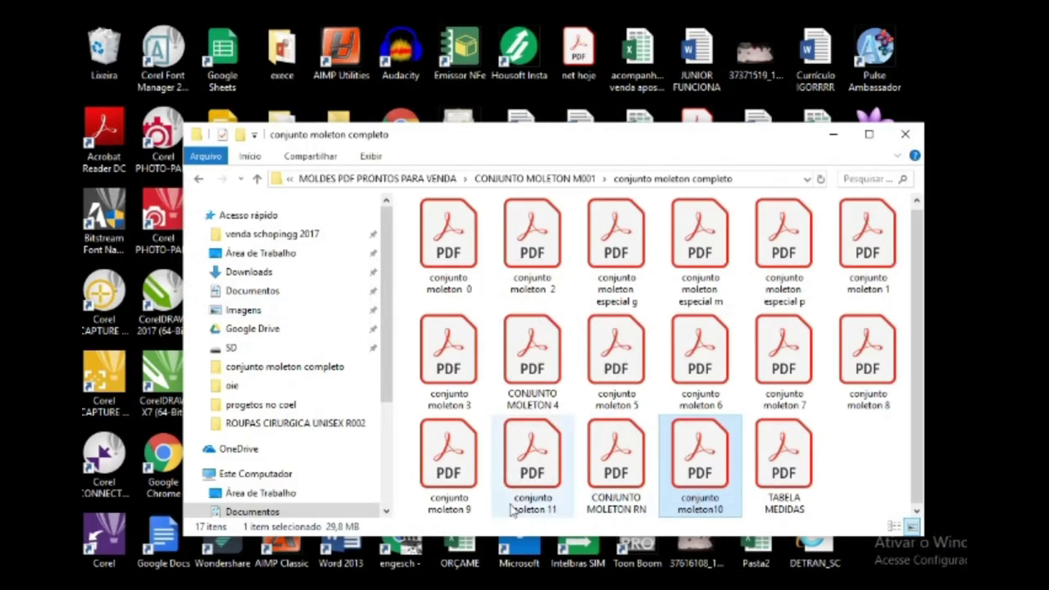
Step: Open conjunto moleton 11 by entering the document password and look through its pattern pages 2 to 5
{"action": "double_click", "coordinate": [574, 499]}
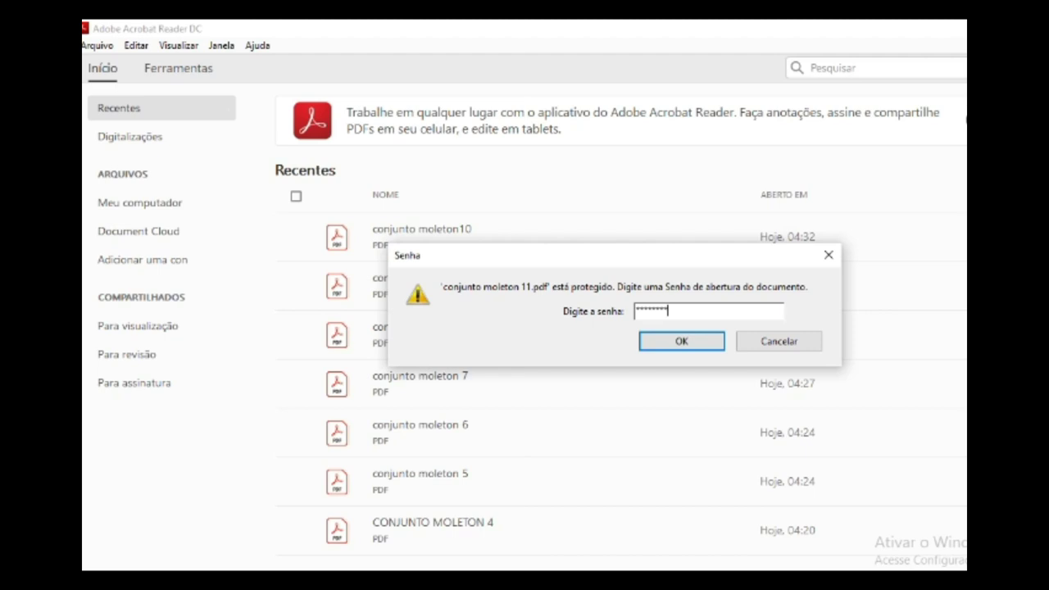
{"action": "key", "text": "Return"}
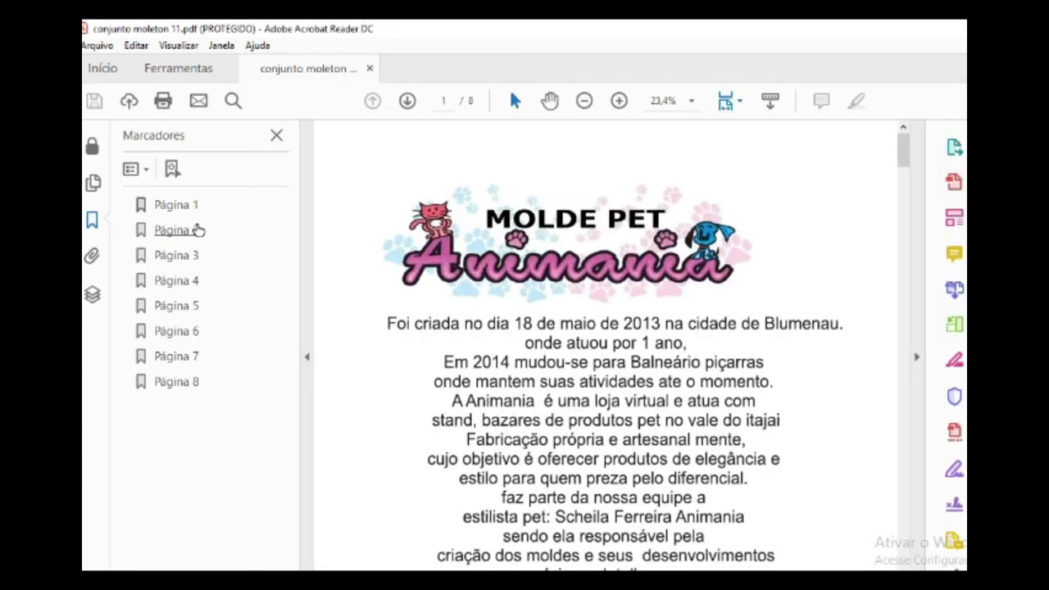
{"action": "left_click", "coordinate": [198, 231]}
{"action": "left_click", "coordinate": [197, 257]}
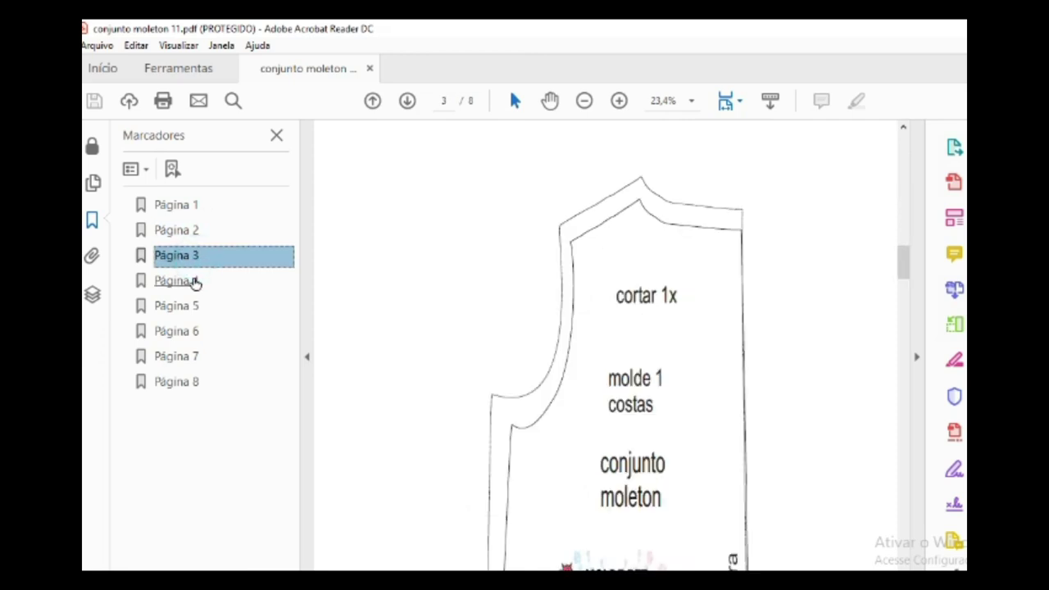
{"action": "left_click", "coordinate": [195, 281]}
{"action": "left_click", "coordinate": [197, 305]}
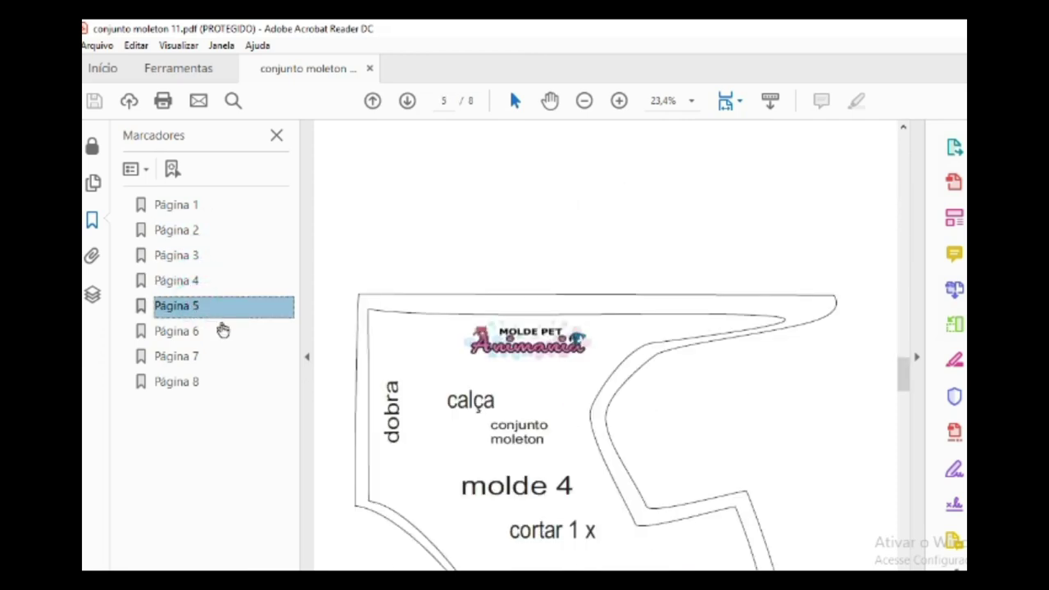
Step: Open the size 11 document's print settings and restrict the print range to pages 2-5
{"action": "left_click", "coordinate": [164, 102]}
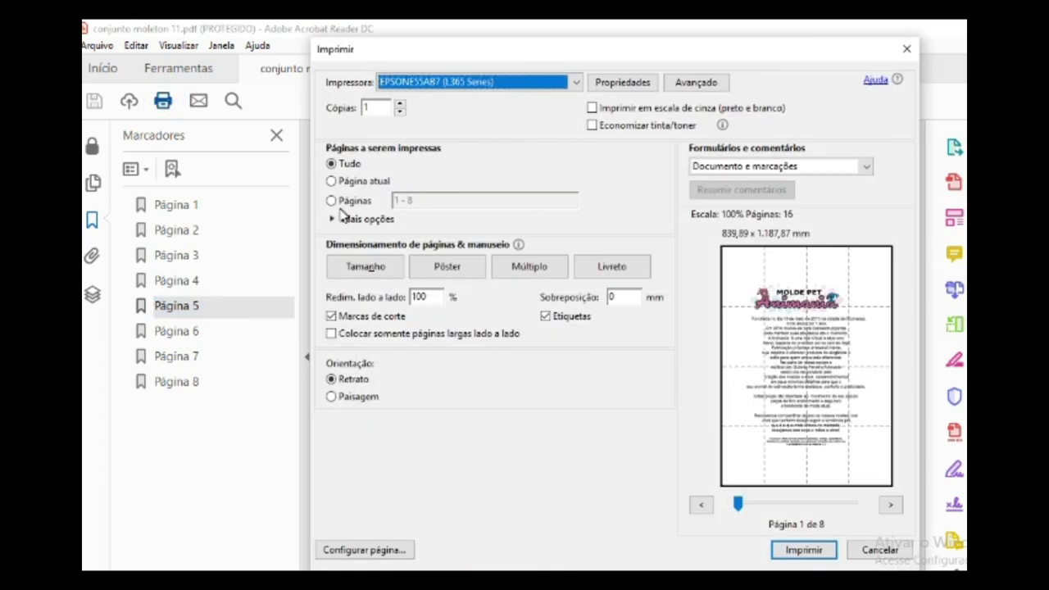
{"action": "left_click", "coordinate": [332, 201]}
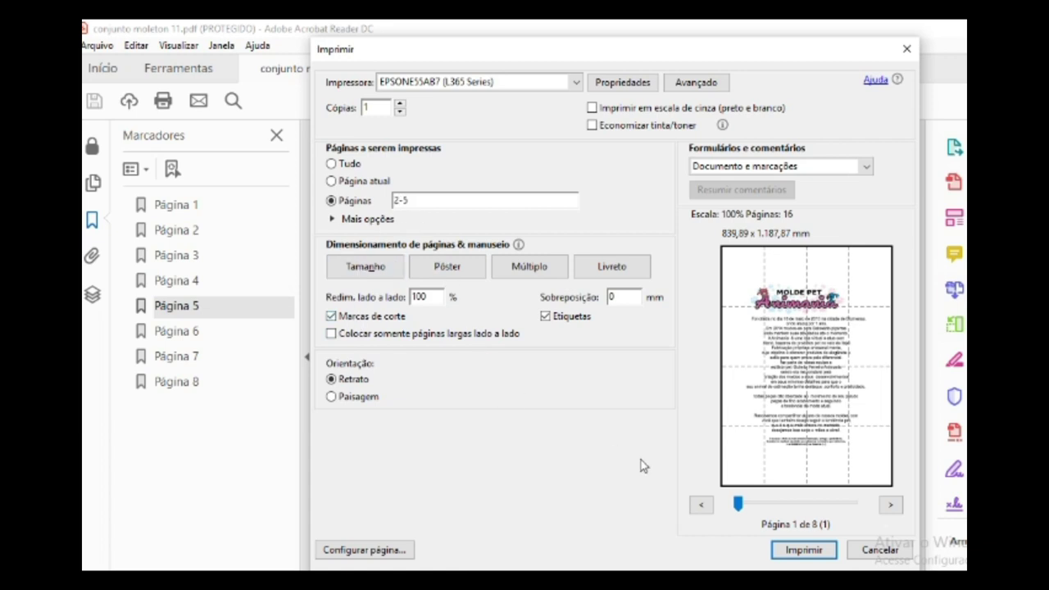
{"action": "left_click", "coordinate": [781, 501]}
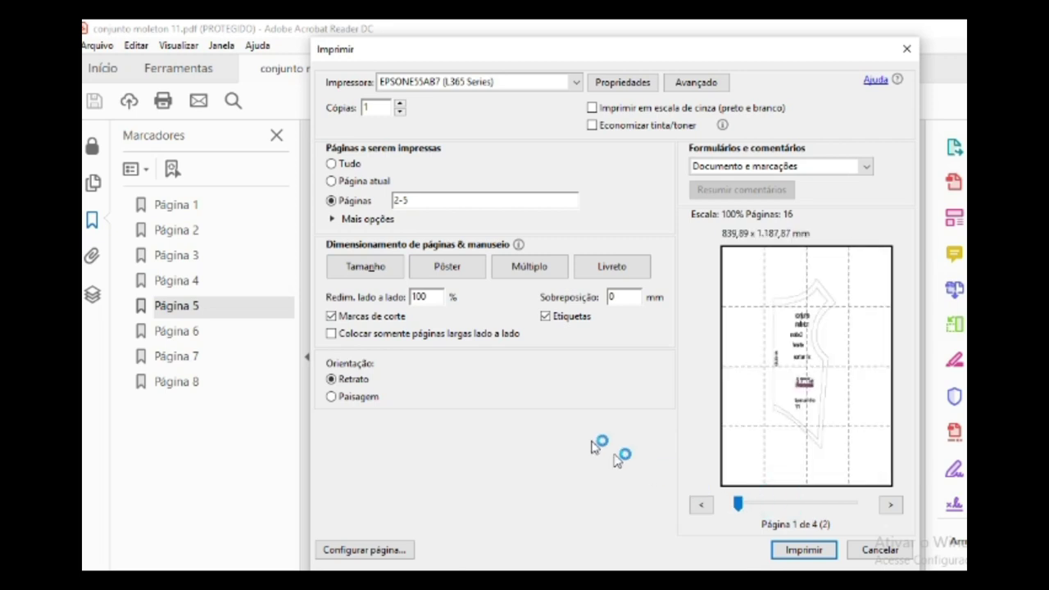
Step: Compare the Tamanho real and Póster sizing for size 11, checking the Póster tiling up to page 5, and close the document
{"action": "left_click", "coordinate": [365, 269]}
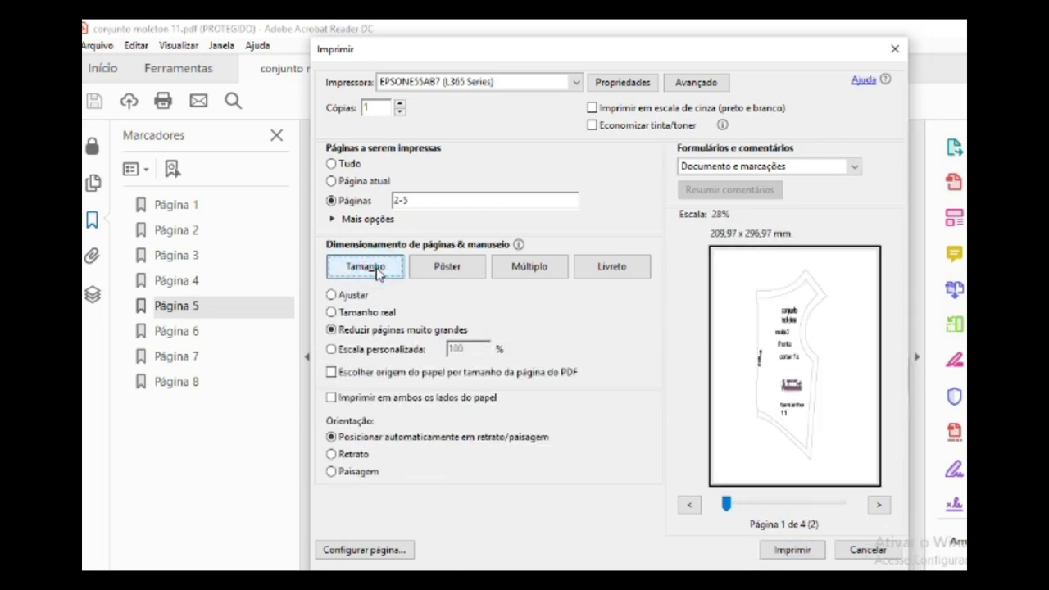
{"action": "left_click", "coordinate": [332, 314]}
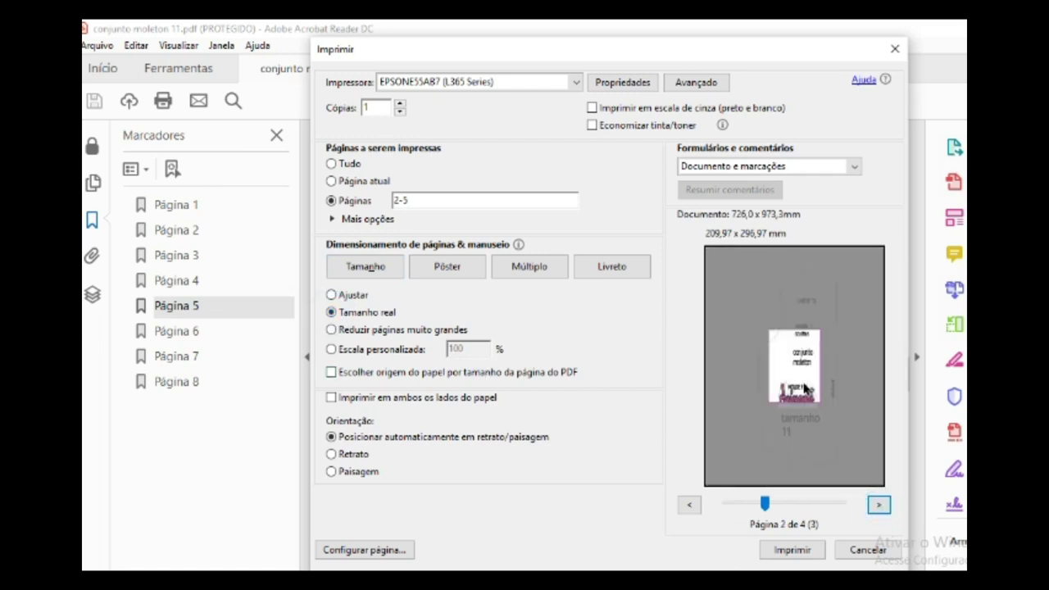
{"action": "left_click", "coordinate": [446, 271]}
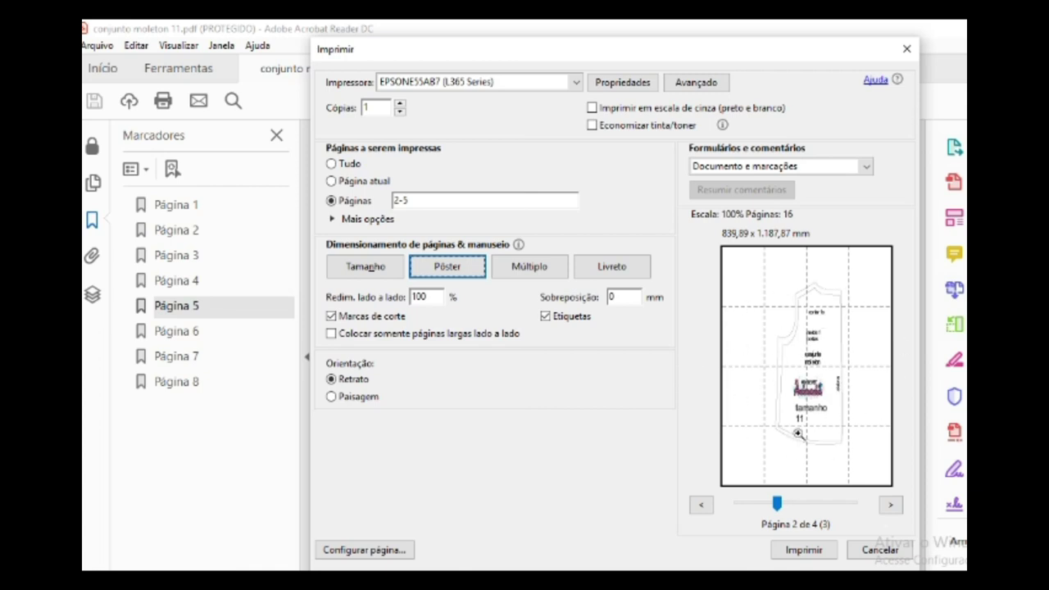
{"action": "left_click", "coordinate": [897, 504]}
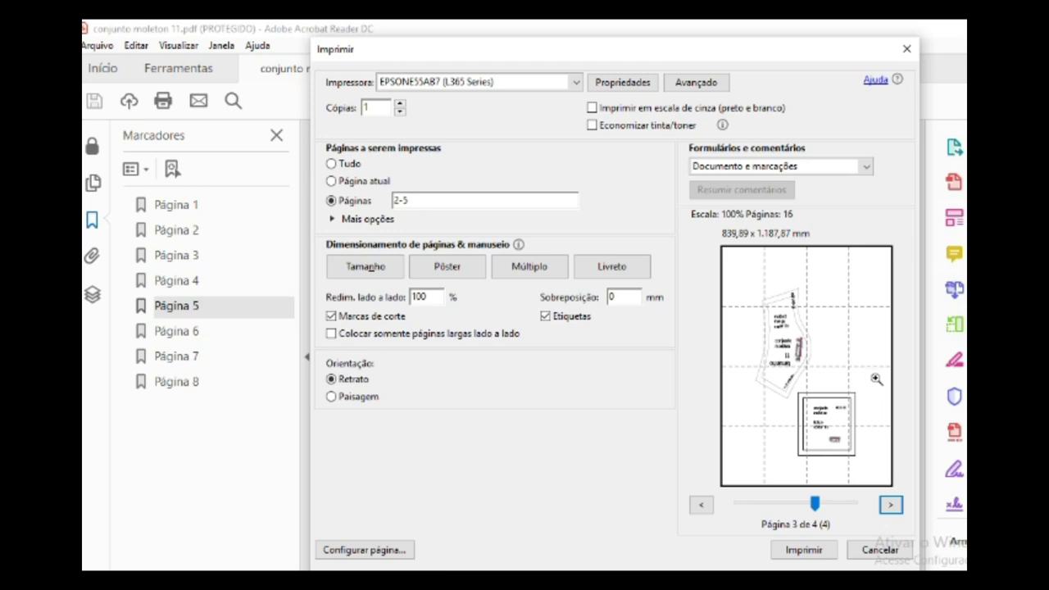
{"action": "left_click", "coordinate": [891, 508]}
{"action": "left_click", "coordinate": [906, 49]}
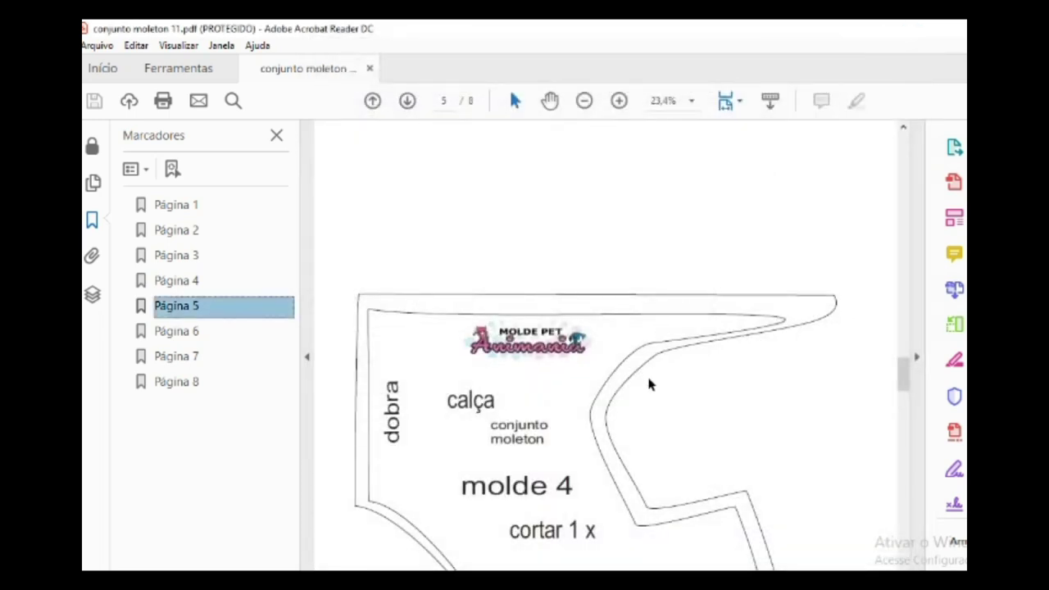
{"action": "key", "text": "ctrl+q"}
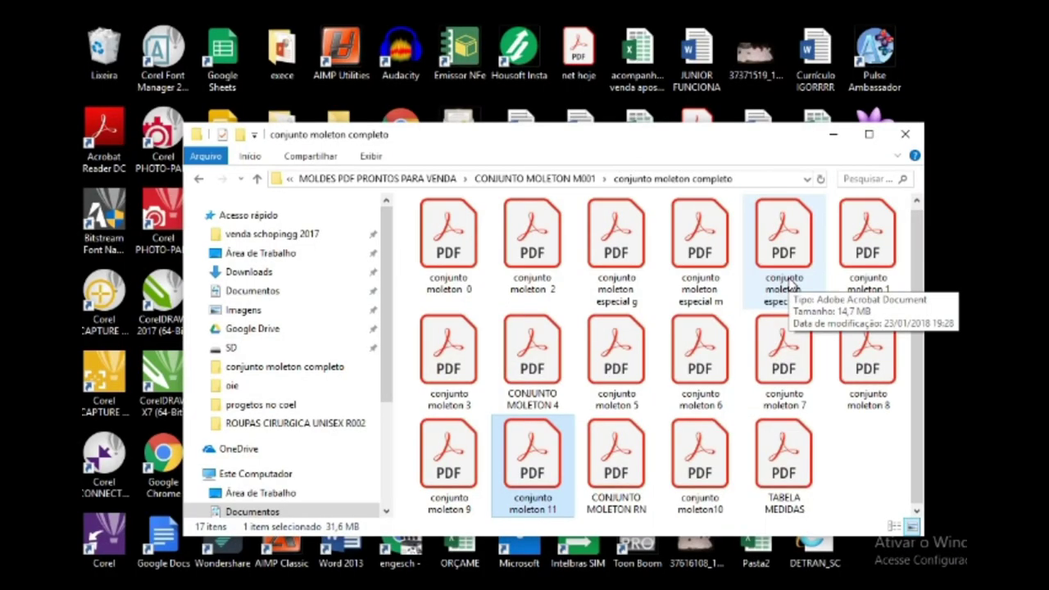
Step: Open conjunto moleton especial p by entering the document password and look through its pattern pages 2 to 5
{"action": "double_click", "coordinate": [793, 287]}
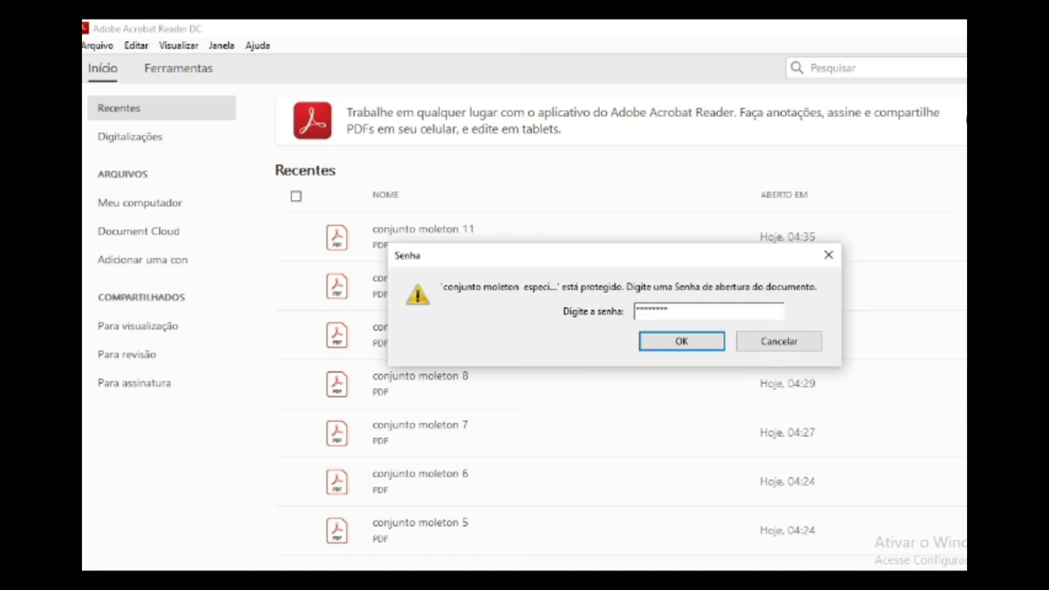
{"action": "left_click", "coordinate": [688, 347]}
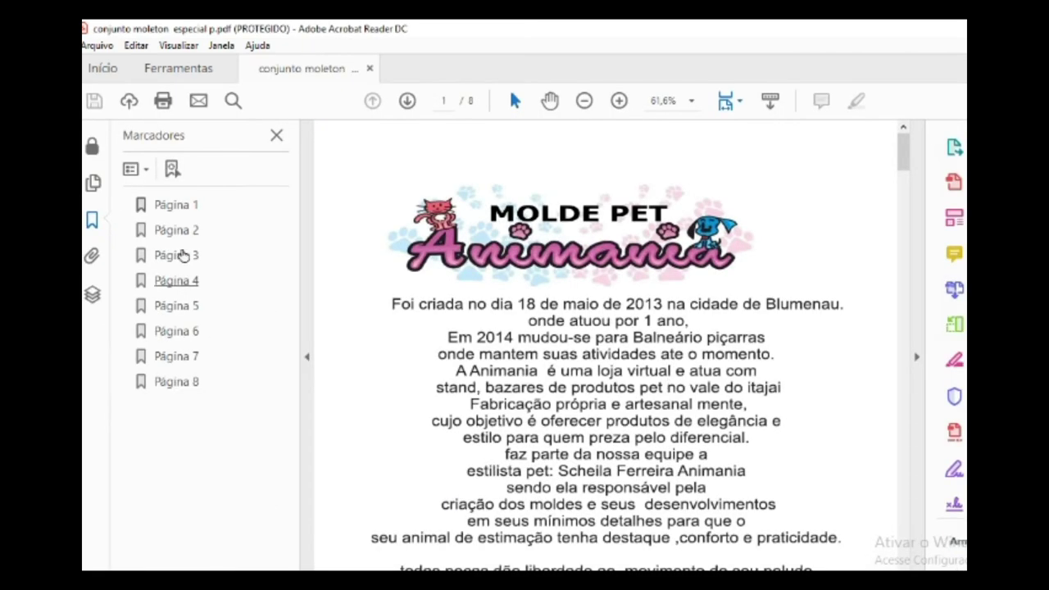
{"action": "left_click", "coordinate": [181, 236]}
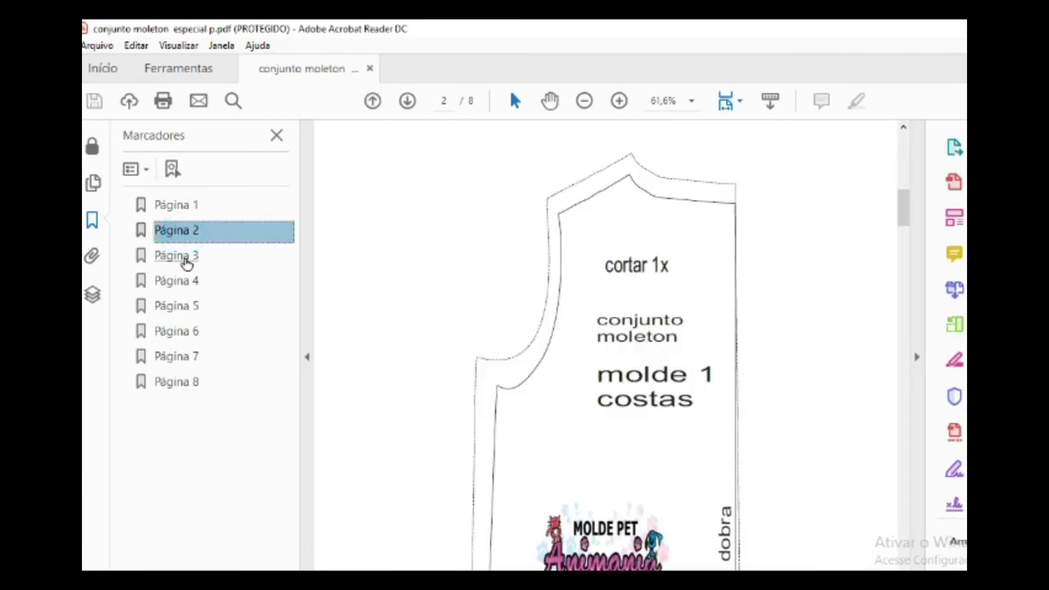
{"action": "left_click", "coordinate": [187, 258]}
{"action": "left_click", "coordinate": [187, 281]}
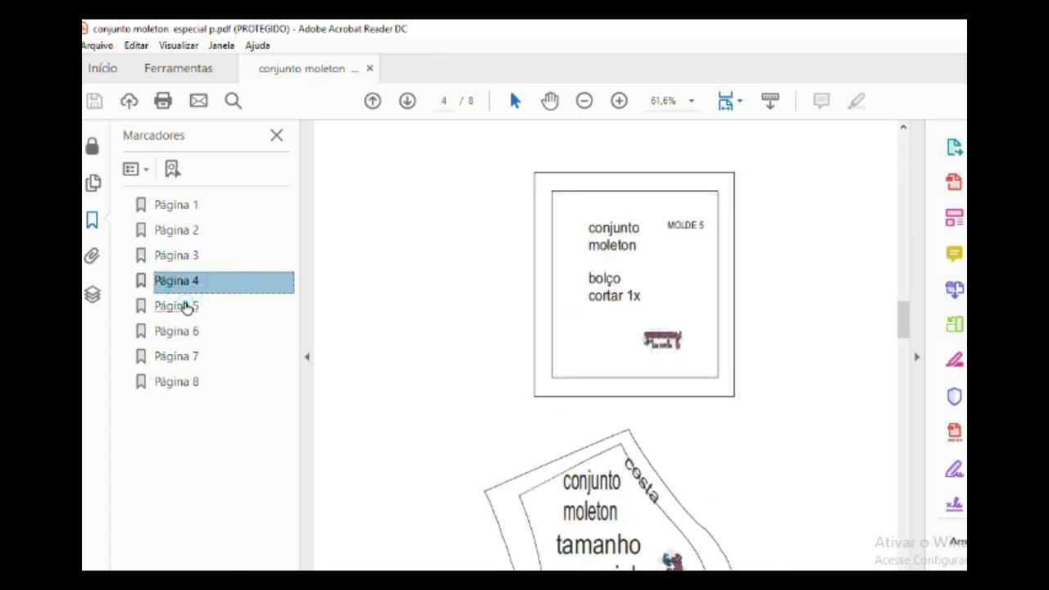
{"action": "left_click", "coordinate": [186, 306]}
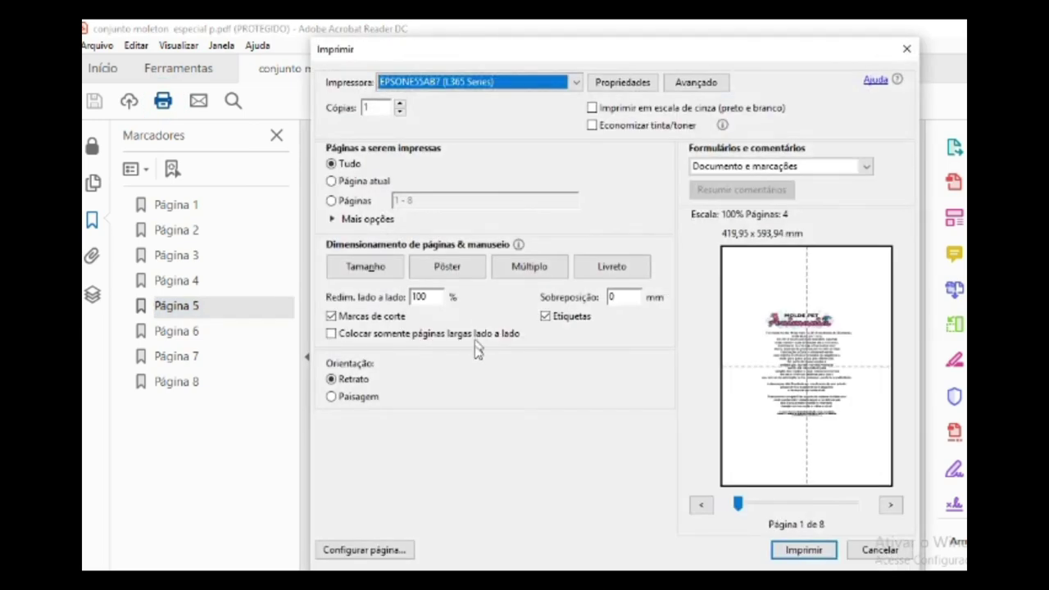
Step: Set the especial p print sizing to Tamanho real and restrict the print range to pages 2-5
{"action": "left_click", "coordinate": [369, 272]}
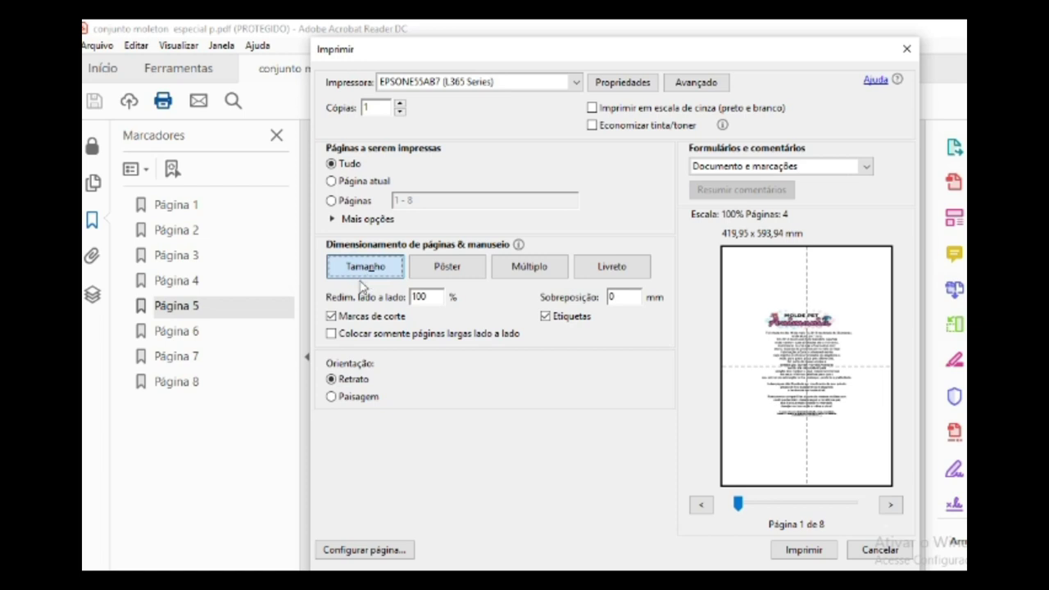
{"action": "left_click", "coordinate": [365, 270]}
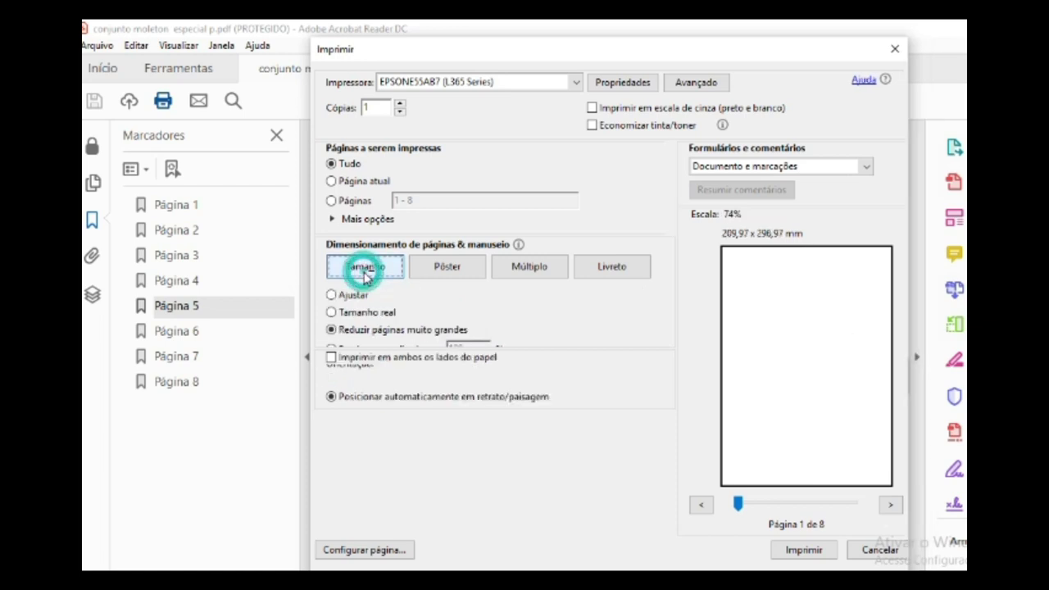
{"action": "left_click", "coordinate": [331, 312]}
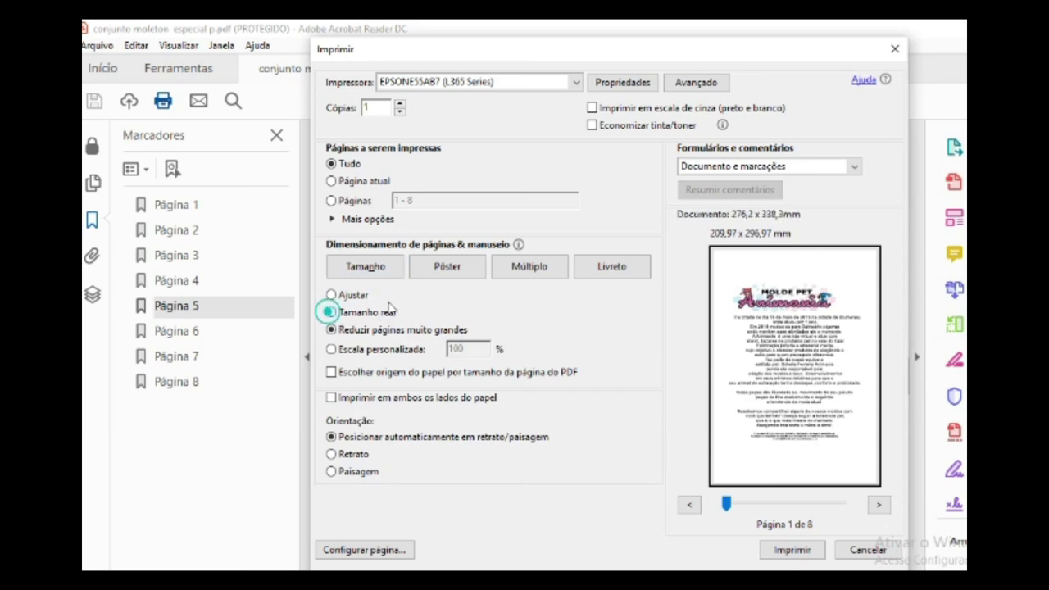
{"action": "left_click", "coordinate": [332, 202]}
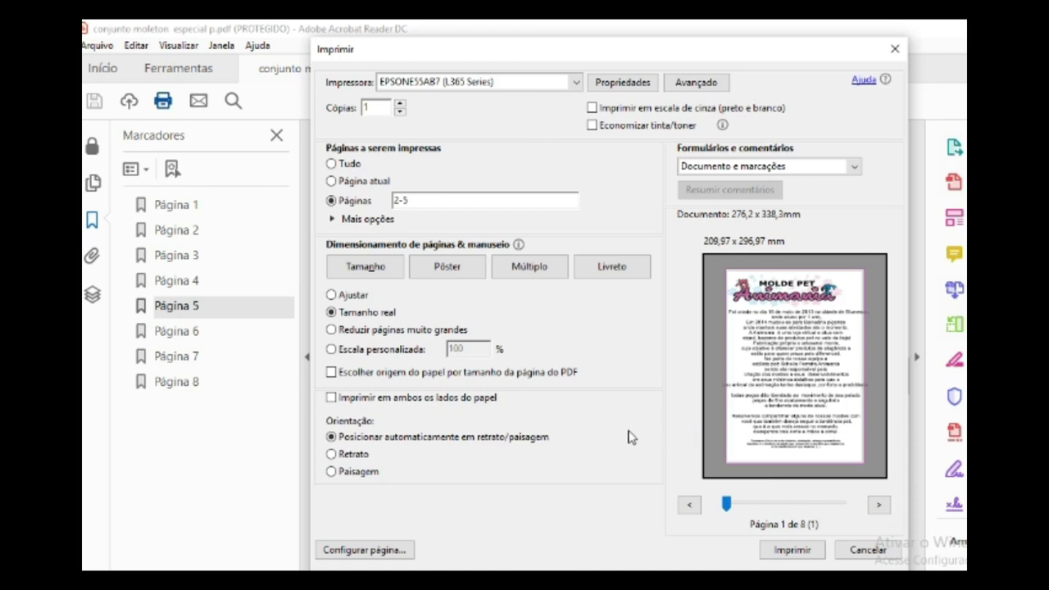
Step: Check in the Tamanho real print preview whether the especial p pattern pieces up to page 5 fit the paper
{"action": "left_click", "coordinate": [875, 506]}
{"action": "left_click", "coordinate": [875, 507]}
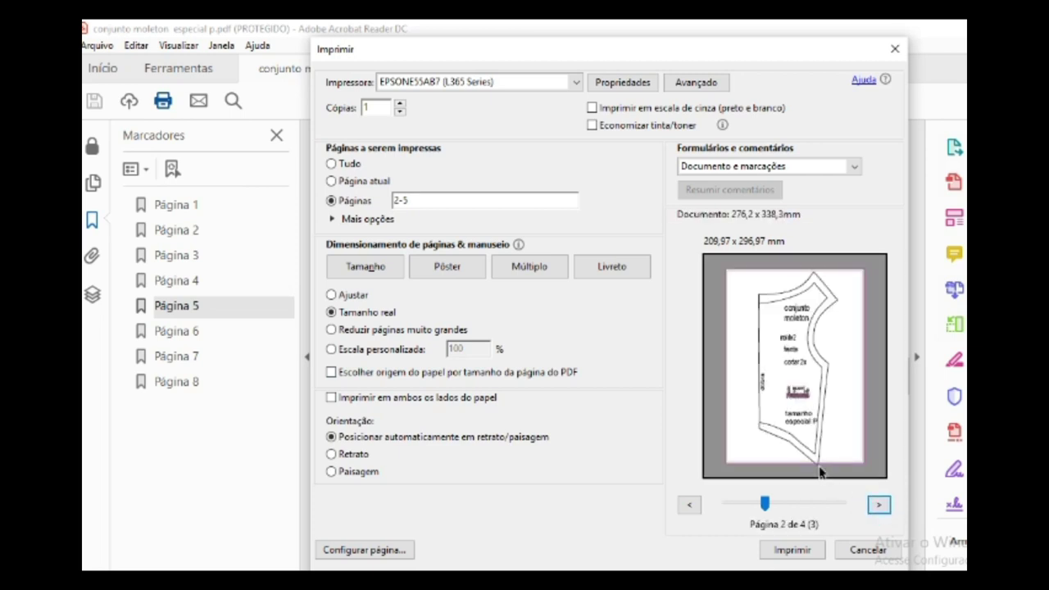
{"action": "left_click", "coordinate": [878, 506]}
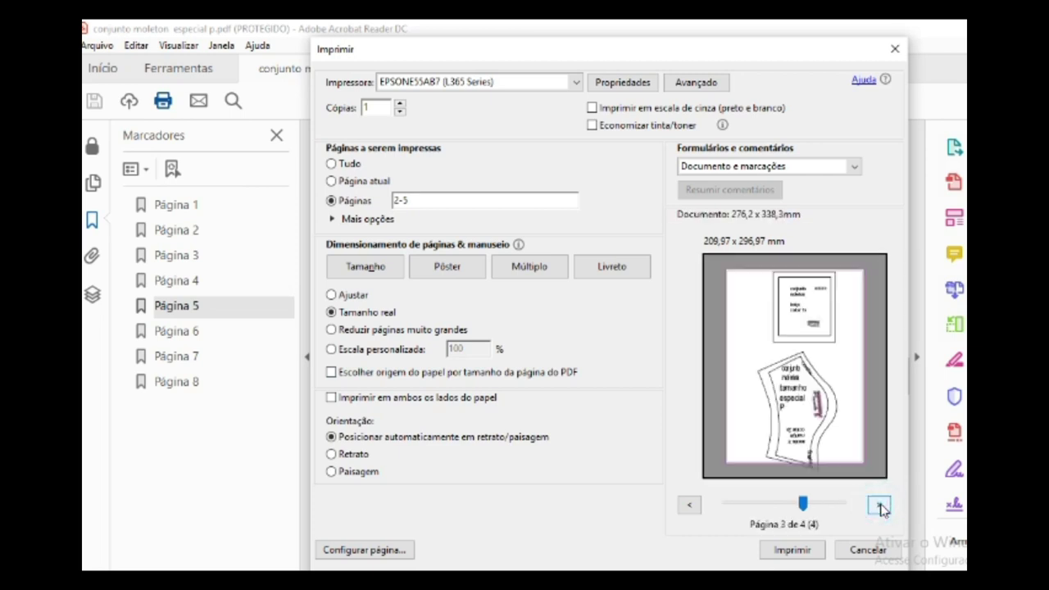
{"action": "left_click", "coordinate": [880, 508]}
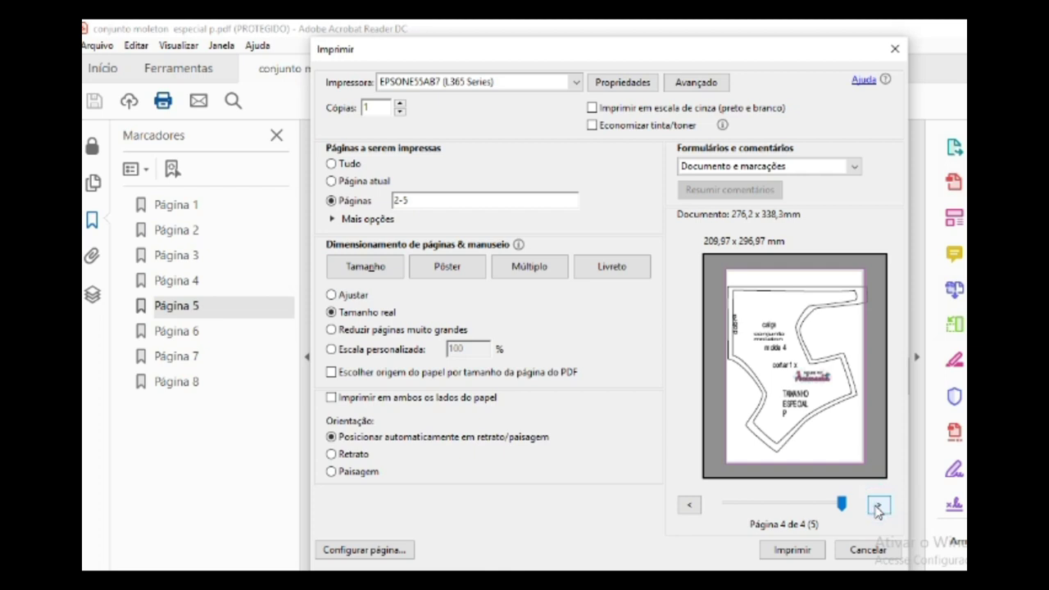
Step: Switch the especial p sizing to Póster, check the tiling from page 5 back to page 2, and close the document
{"action": "left_click", "coordinate": [446, 269]}
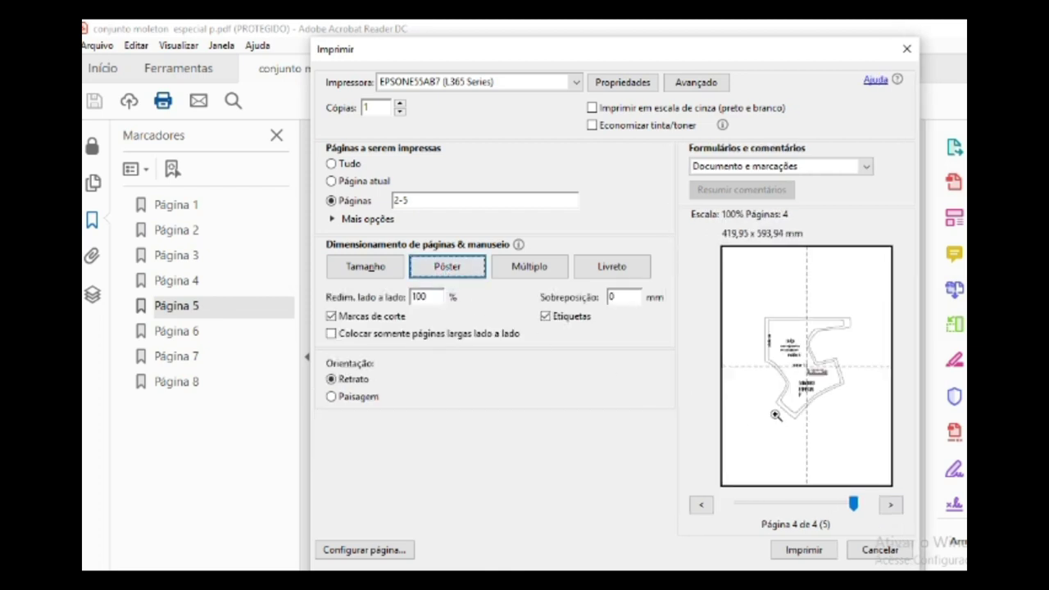
{"action": "left_click", "coordinate": [893, 508]}
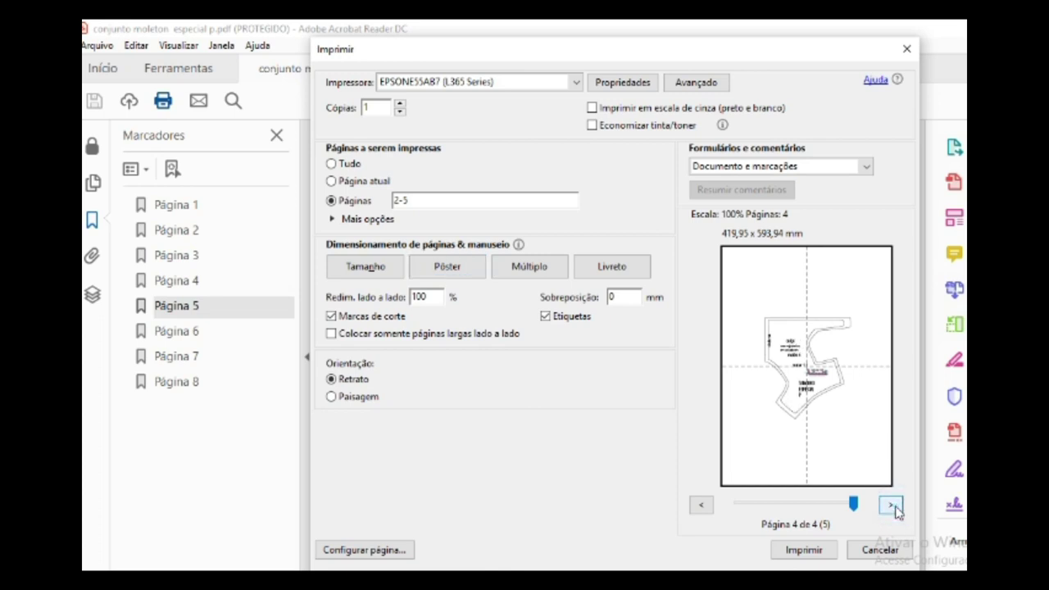
{"action": "left_click", "coordinate": [700, 506]}
{"action": "left_click", "coordinate": [700, 505]}
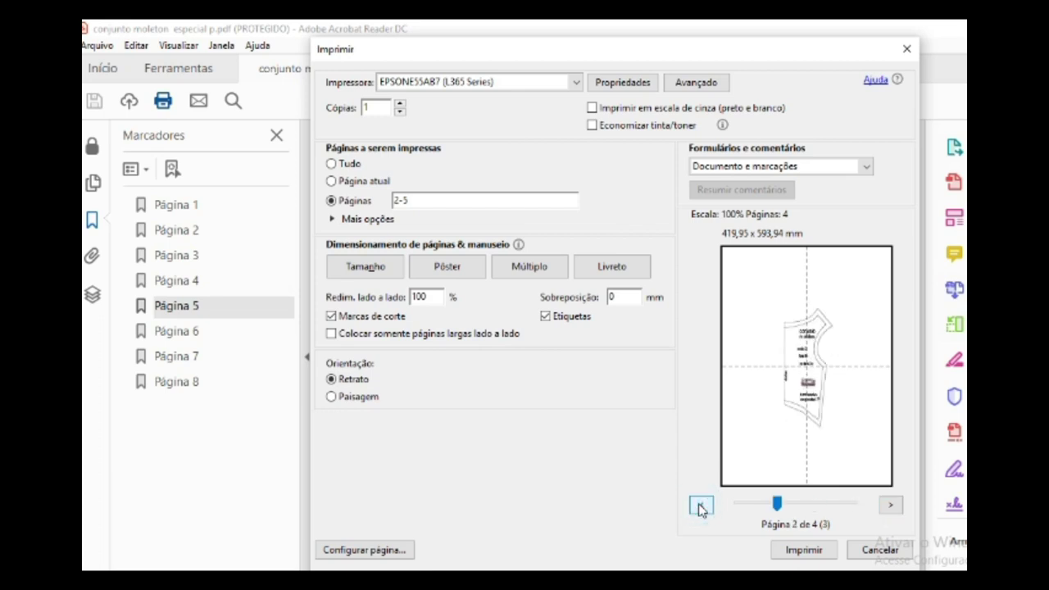
{"action": "left_click", "coordinate": [701, 506]}
{"action": "left_click", "coordinate": [701, 505]}
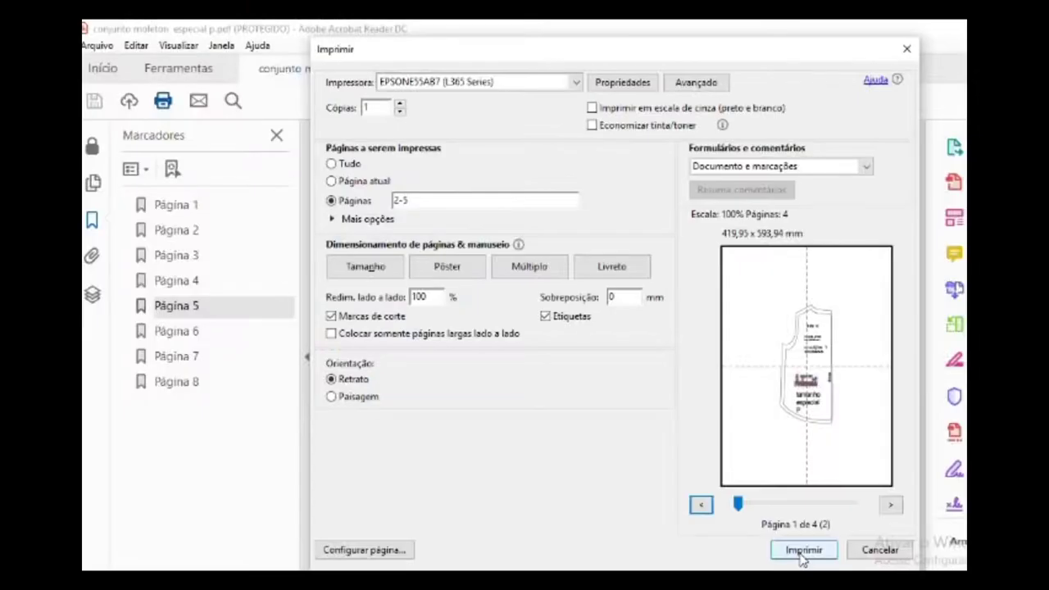
{"action": "left_click", "coordinate": [907, 52]}
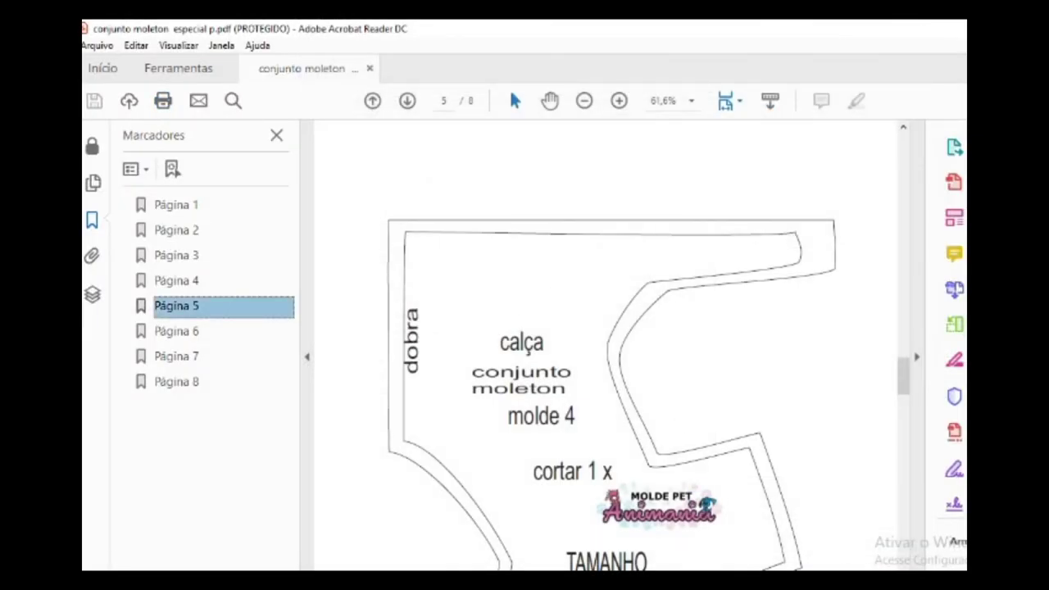
{"action": "key", "text": "alt+F4"}
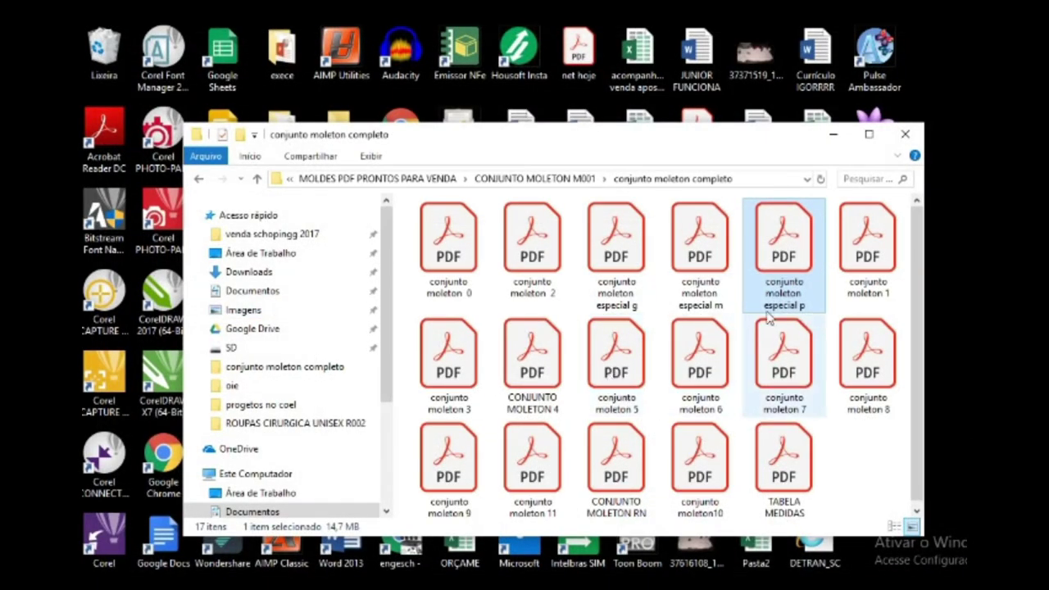
Step: Open conjunto moleton especial m by entering the document password and look through its pages 1 to 5
{"action": "double_click", "coordinate": [704, 294]}
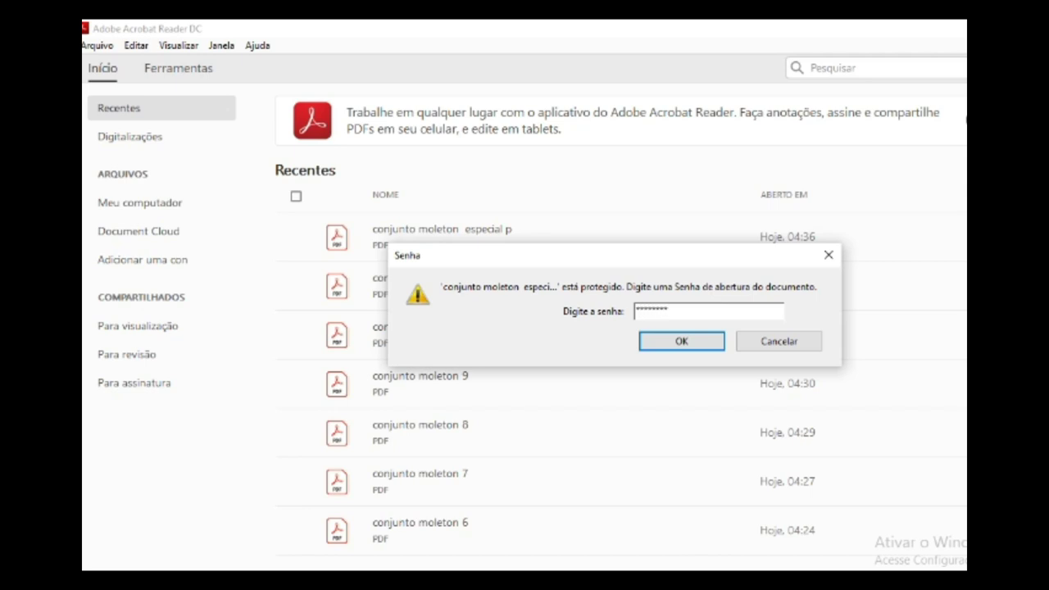
{"action": "left_click", "coordinate": [683, 344]}
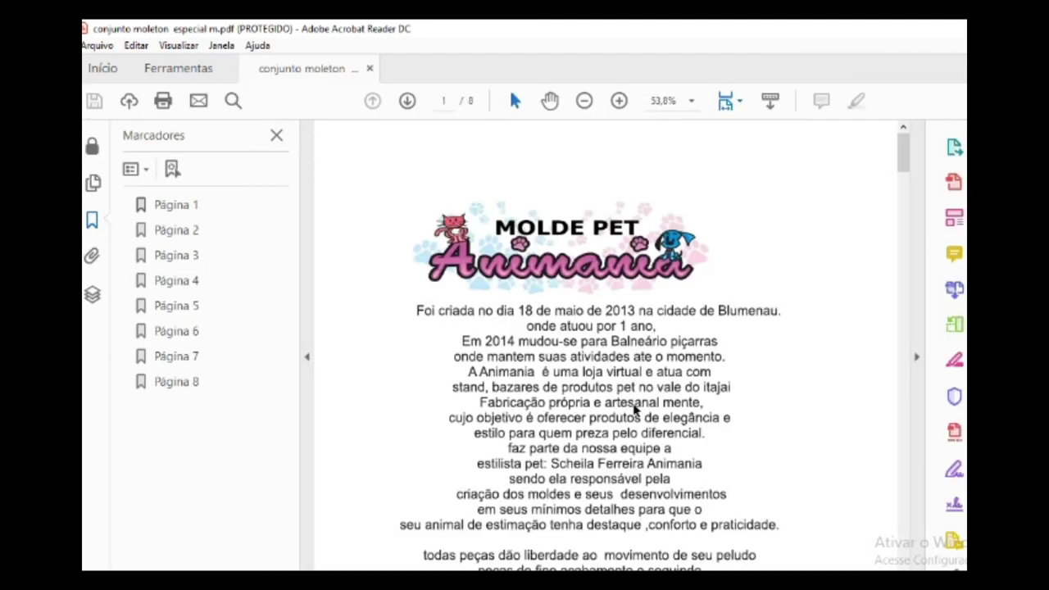
{"action": "left_click", "coordinate": [169, 206]}
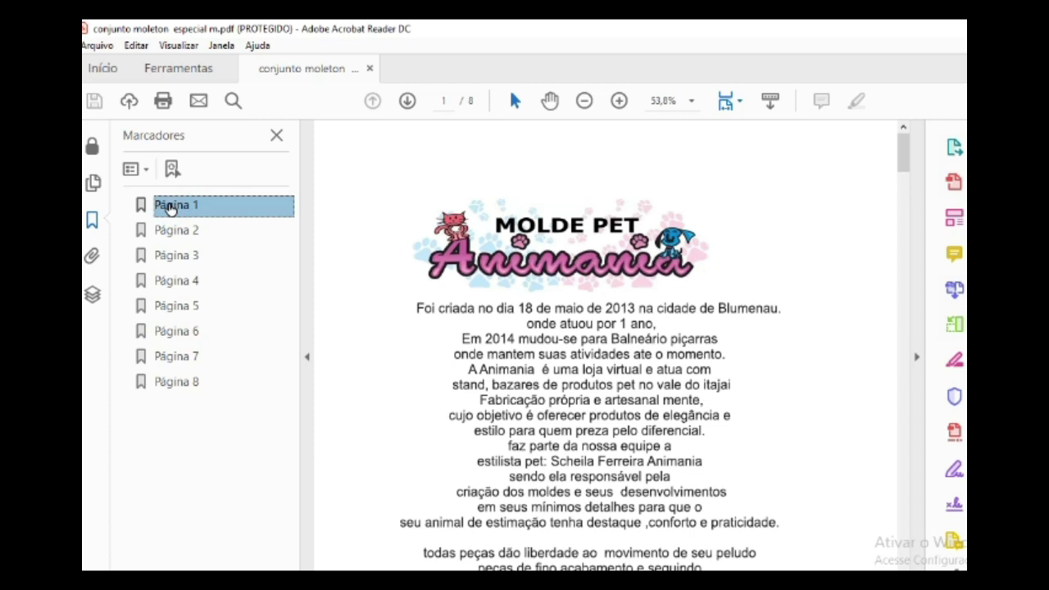
{"action": "left_click", "coordinate": [177, 232]}
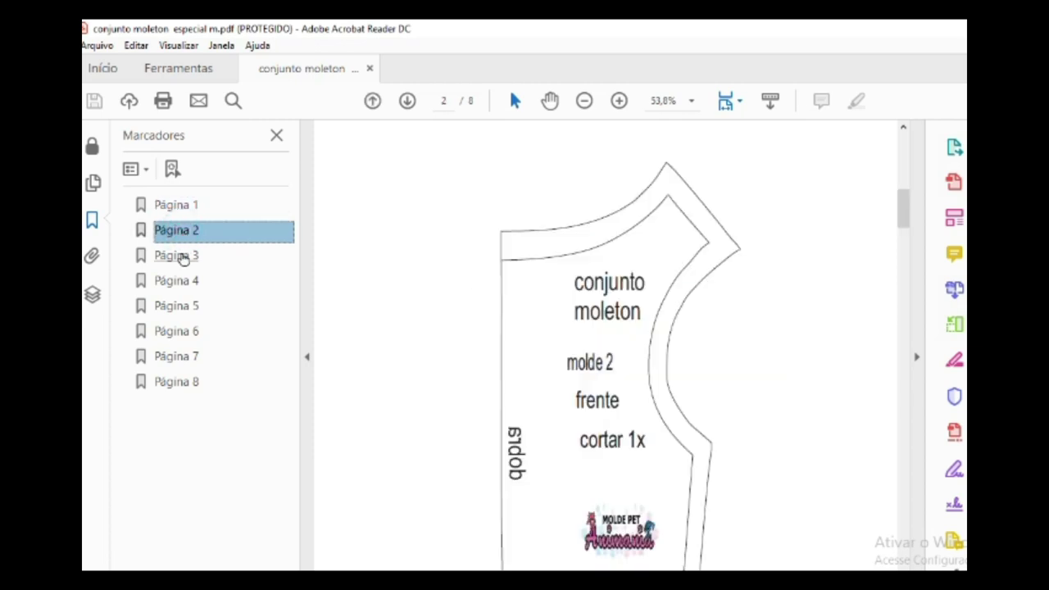
{"action": "left_click", "coordinate": [178, 257]}
{"action": "left_click", "coordinate": [182, 287]}
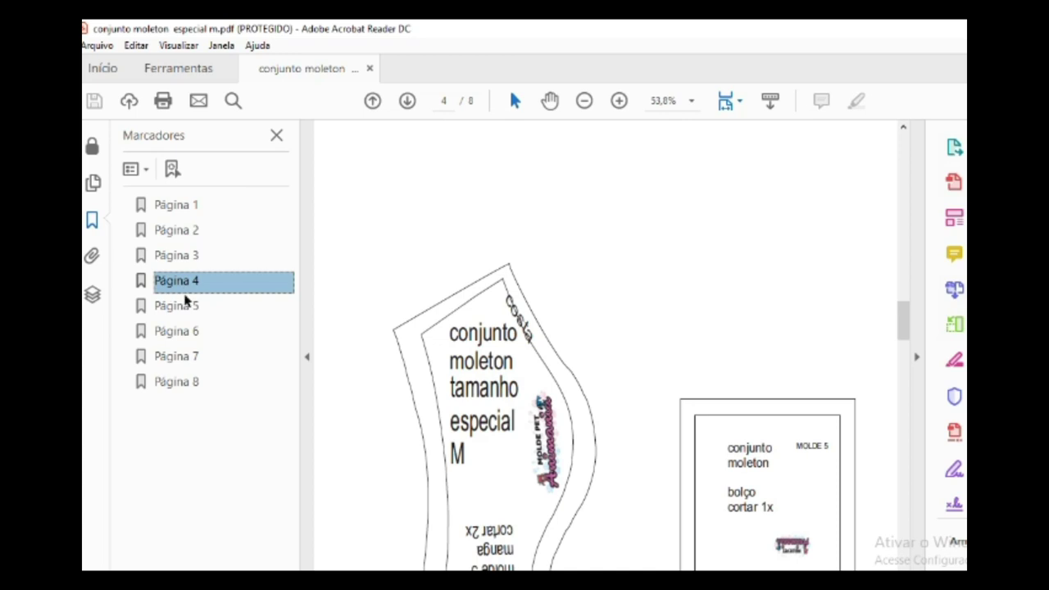
{"action": "left_click", "coordinate": [182, 306]}
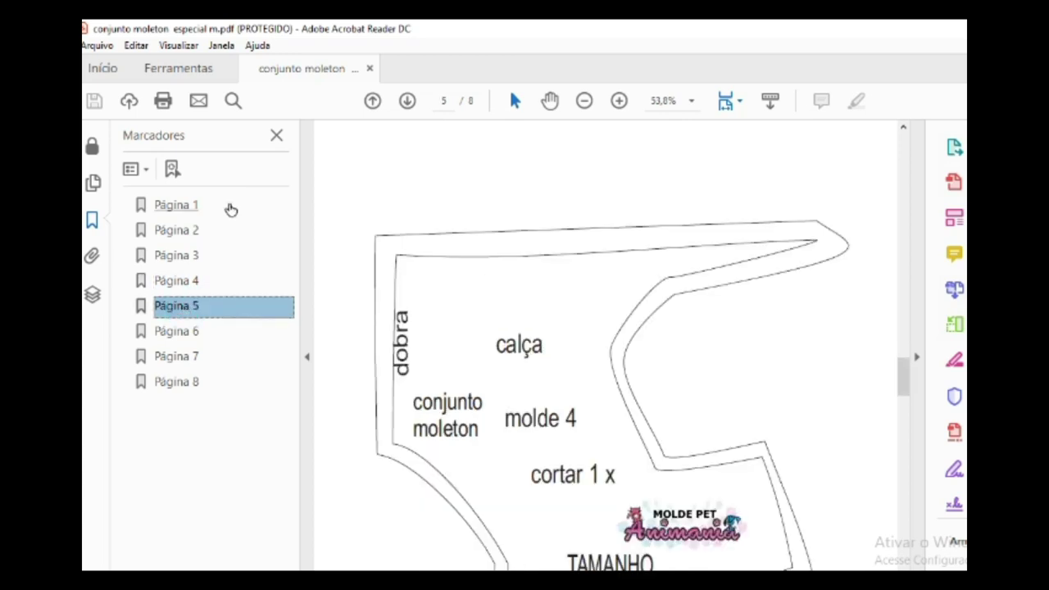
Step: Open the especial m print settings, choose Tamanho real sizing, and preview the pages up to page 6
{"action": "left_click", "coordinate": [162, 102]}
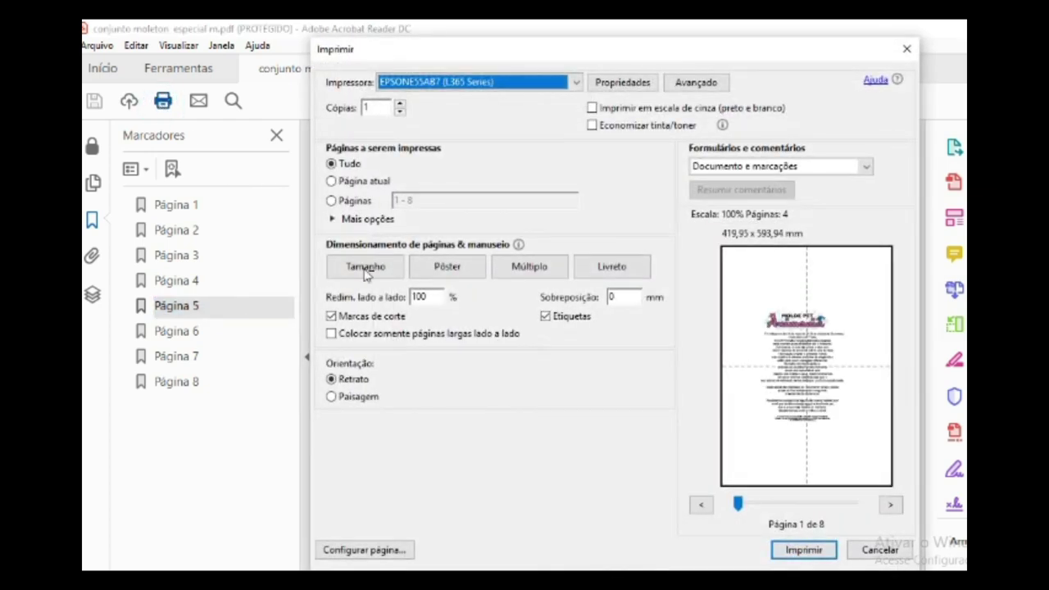
{"action": "left_click", "coordinate": [373, 276]}
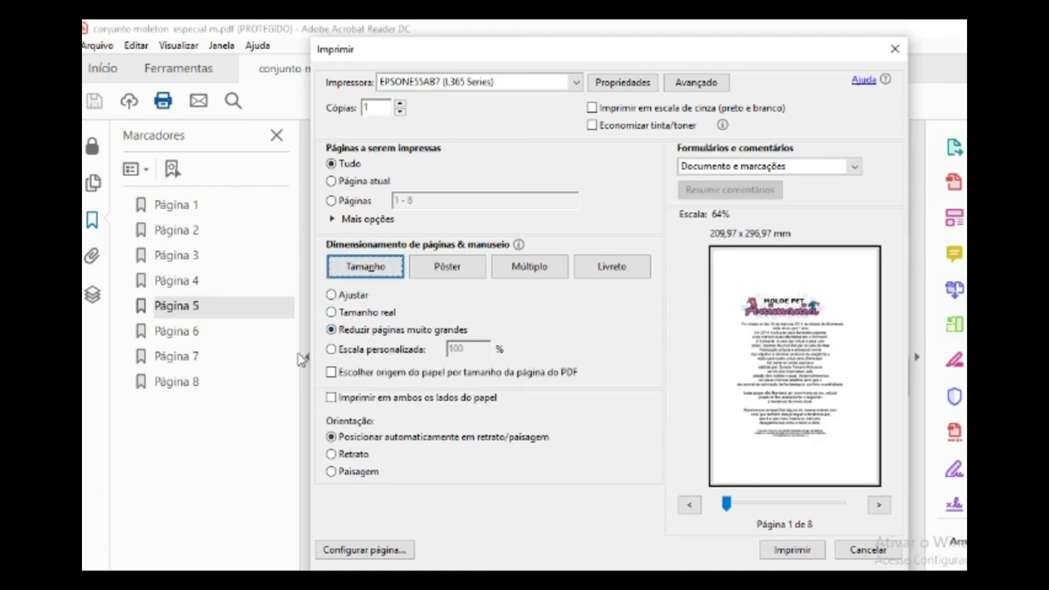
{"action": "left_click", "coordinate": [331, 312]}
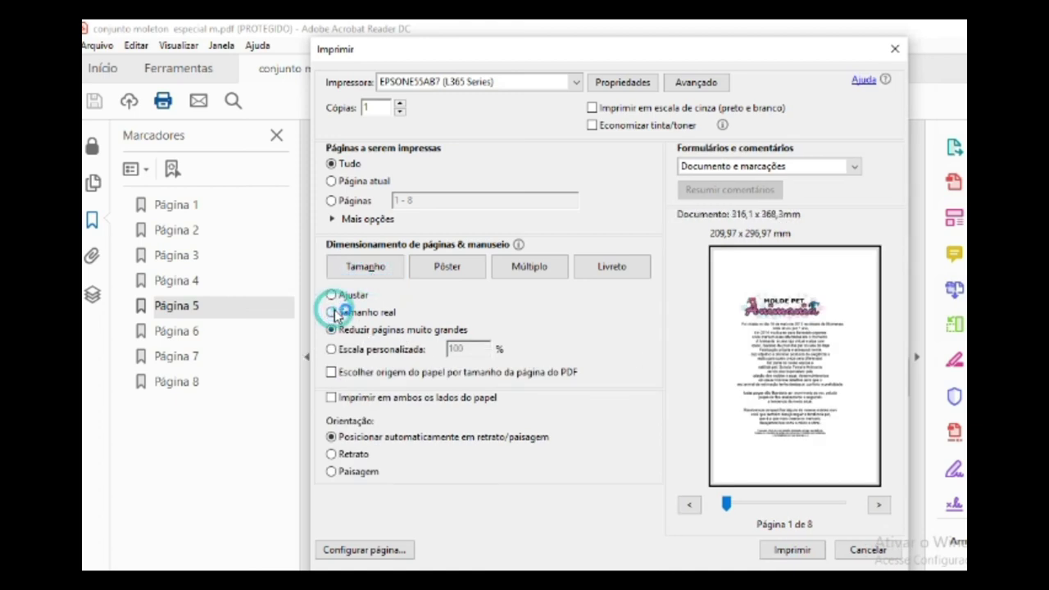
{"action": "left_click", "coordinate": [878, 504]}
{"action": "left_click", "coordinate": [879, 504]}
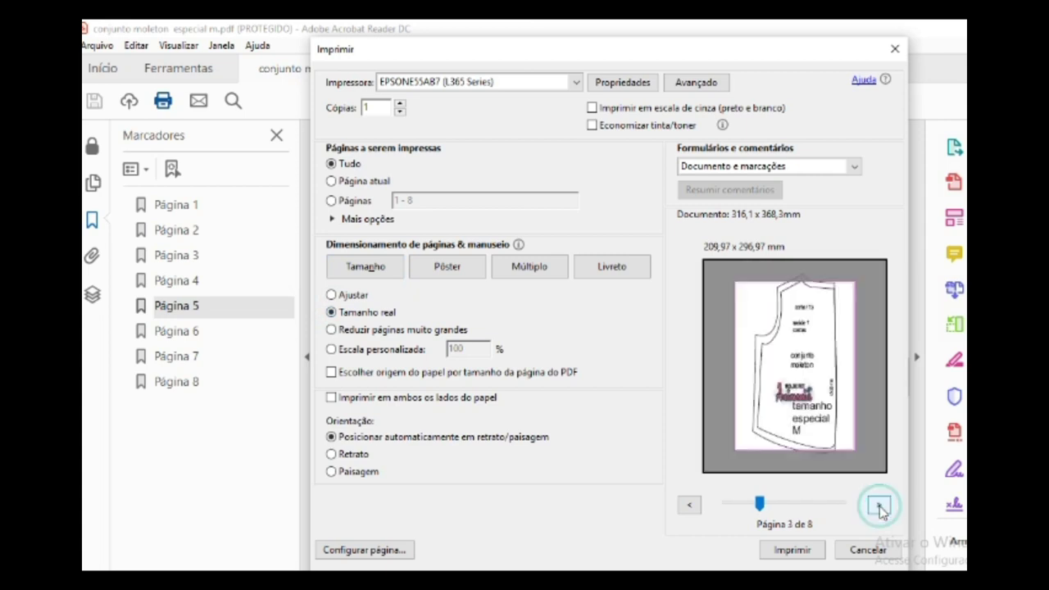
{"action": "left_click", "coordinate": [878, 505]}
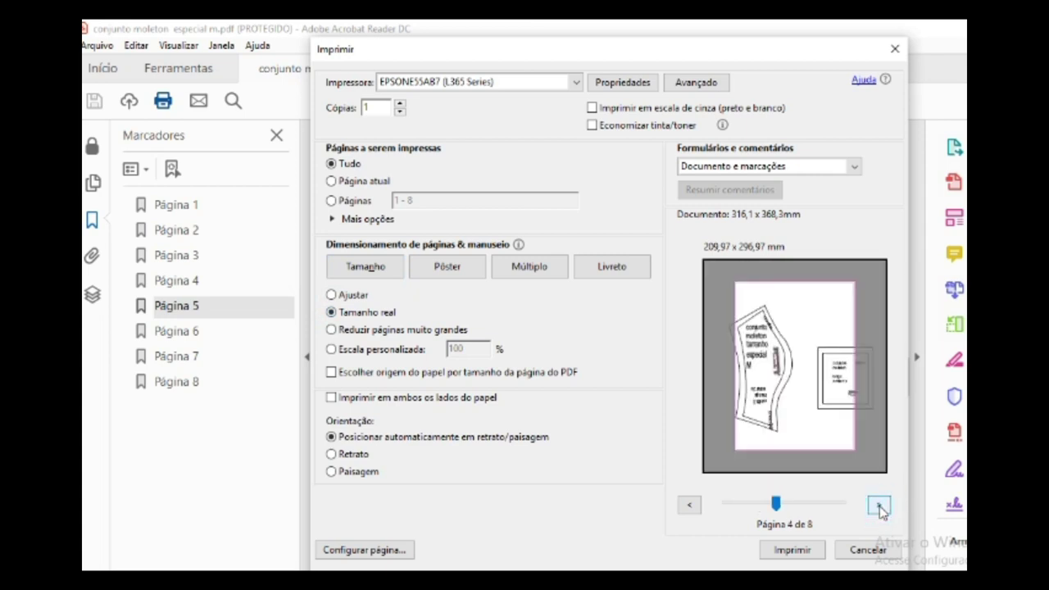
{"action": "left_click", "coordinate": [878, 506]}
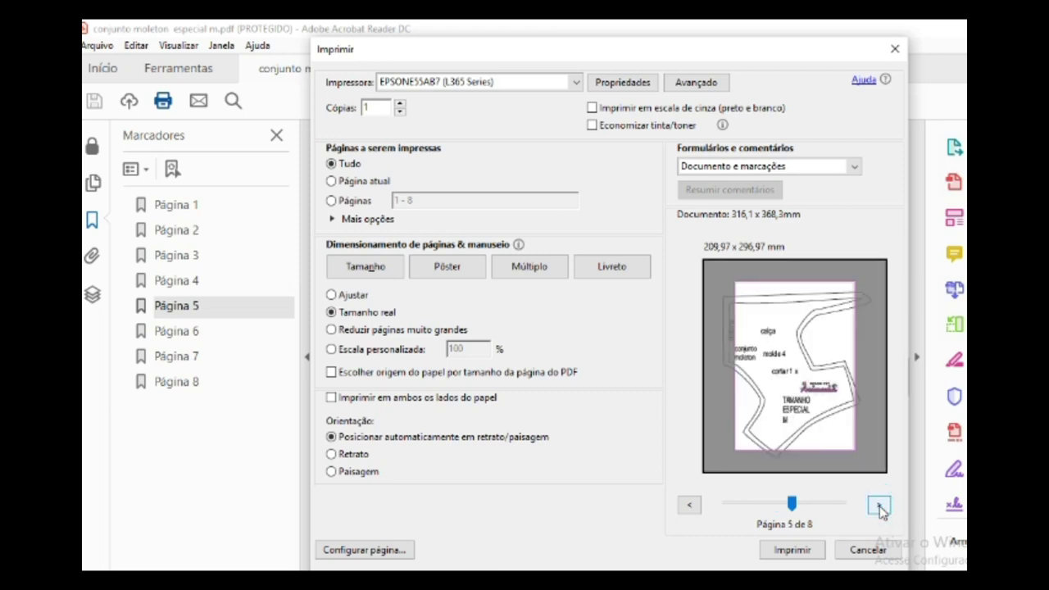
{"action": "left_click", "coordinate": [879, 506]}
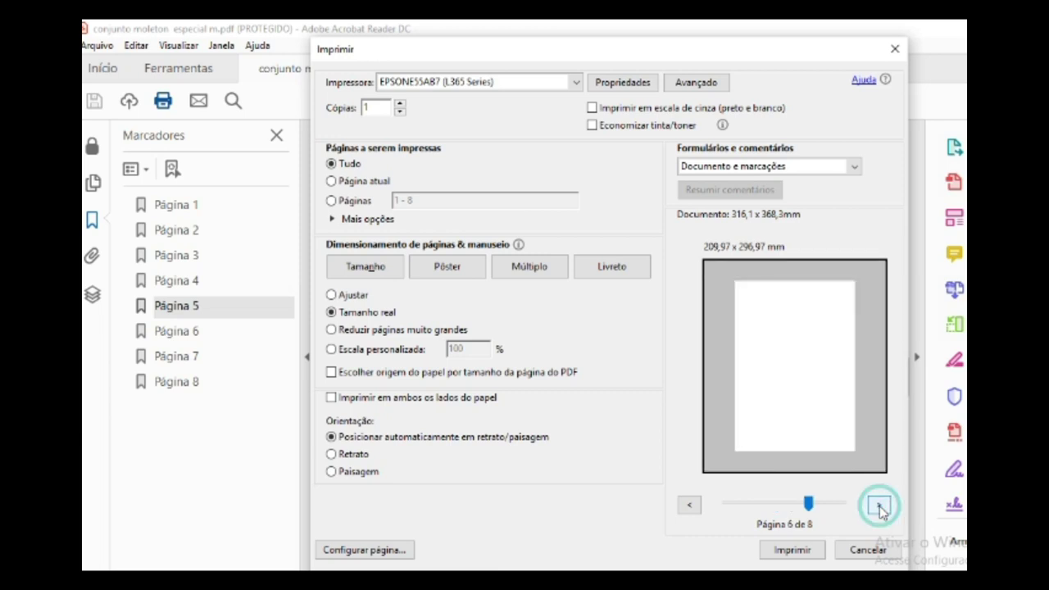
Step: Restrict the especial m print range to pages 2-5, set the sizing to Póster, and check the tiling up to page 5
{"action": "left_click", "coordinate": [331, 202]}
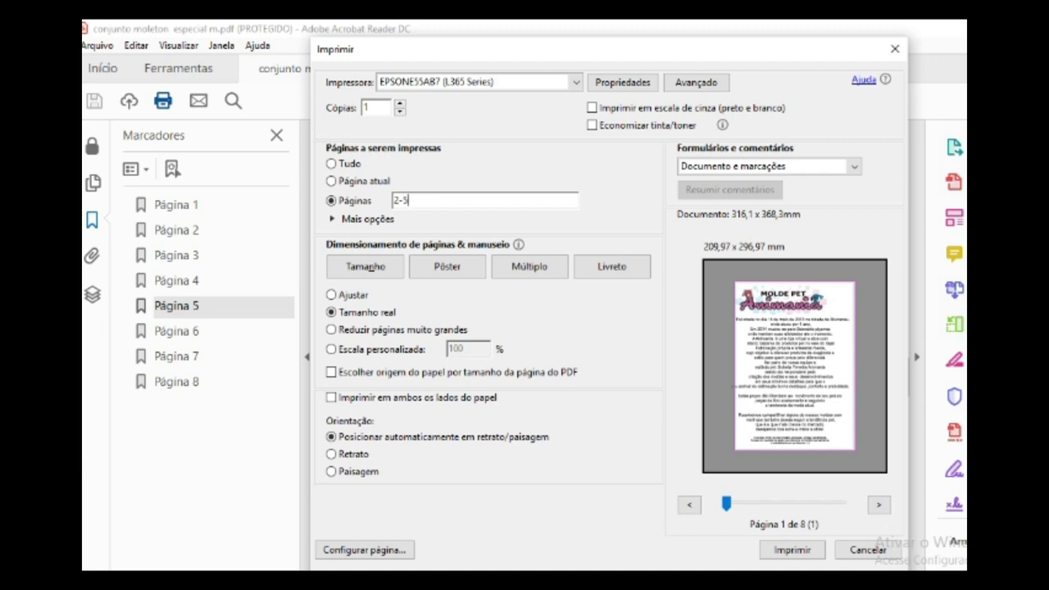
{"action": "type", "text": "2-5"}
{"action": "left_click", "coordinate": [432, 266]}
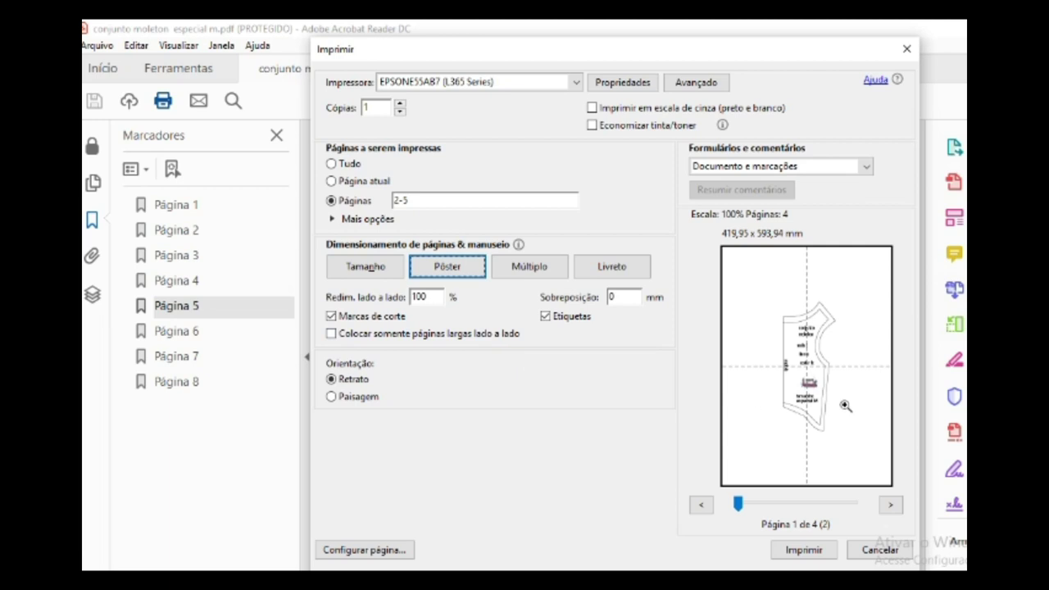
{"action": "left_click", "coordinate": [891, 505]}
{"action": "left_click", "coordinate": [891, 505]}
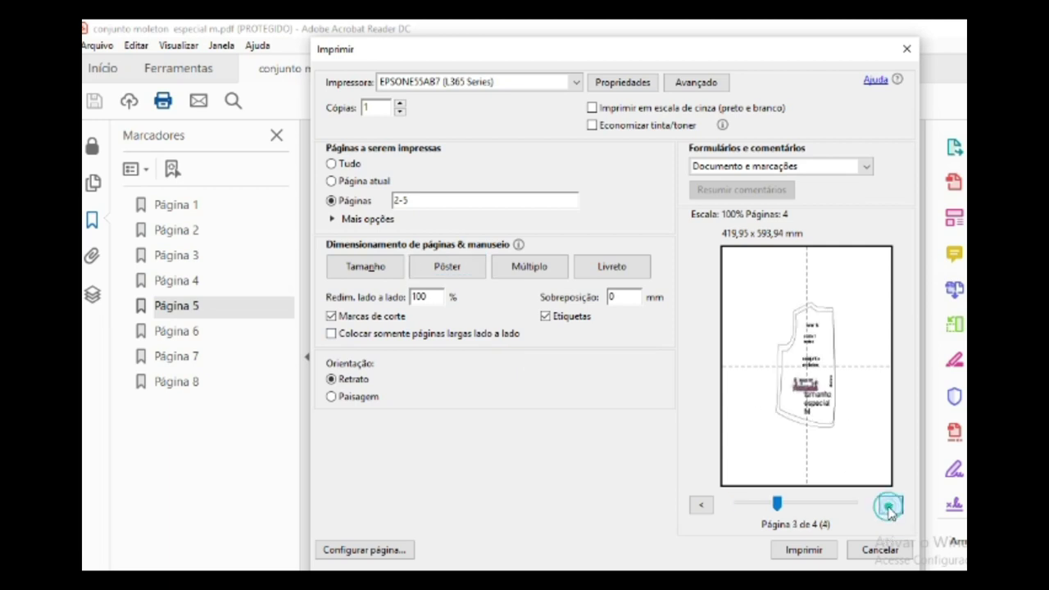
{"action": "left_click", "coordinate": [891, 505]}
{"action": "left_click", "coordinate": [890, 505]}
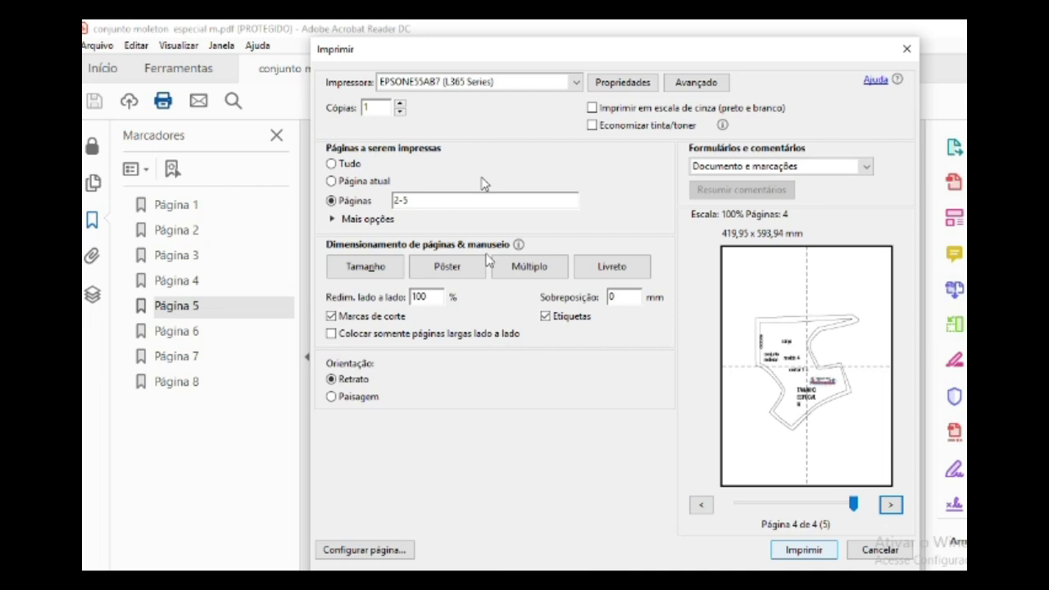
Step: Close the especial m document and open conjunto moleton especial g by entering the document password
{"action": "left_click", "coordinate": [907, 50]}
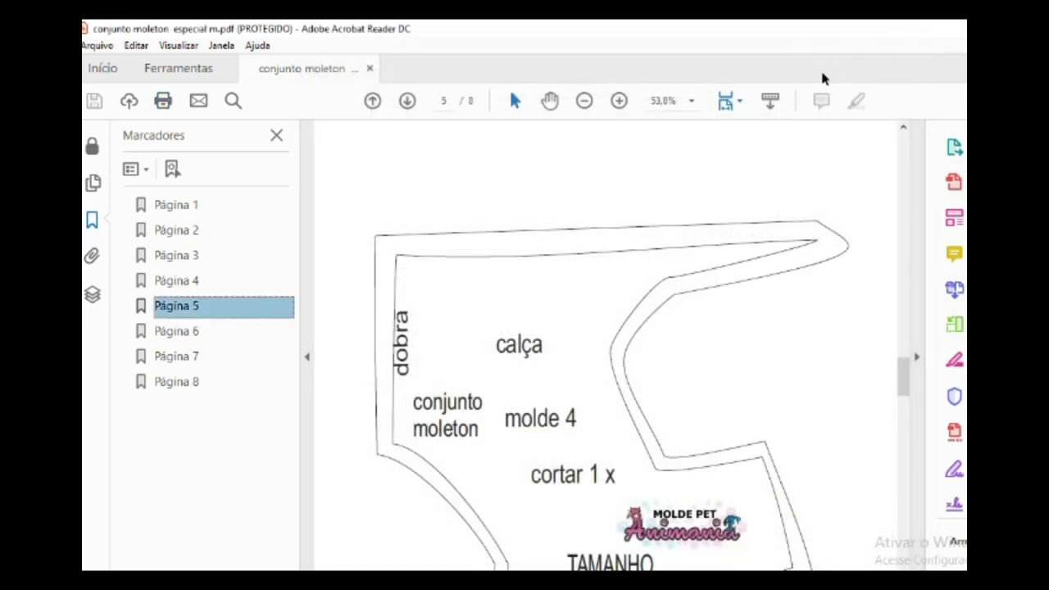
{"action": "key", "text": "alt+F4"}
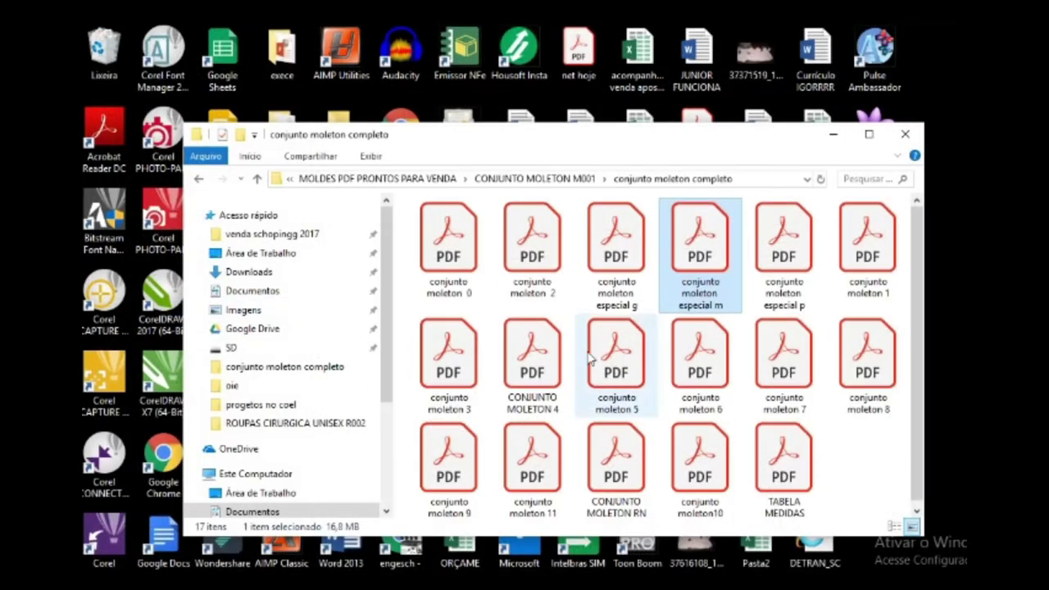
{"action": "double_click", "coordinate": [620, 292]}
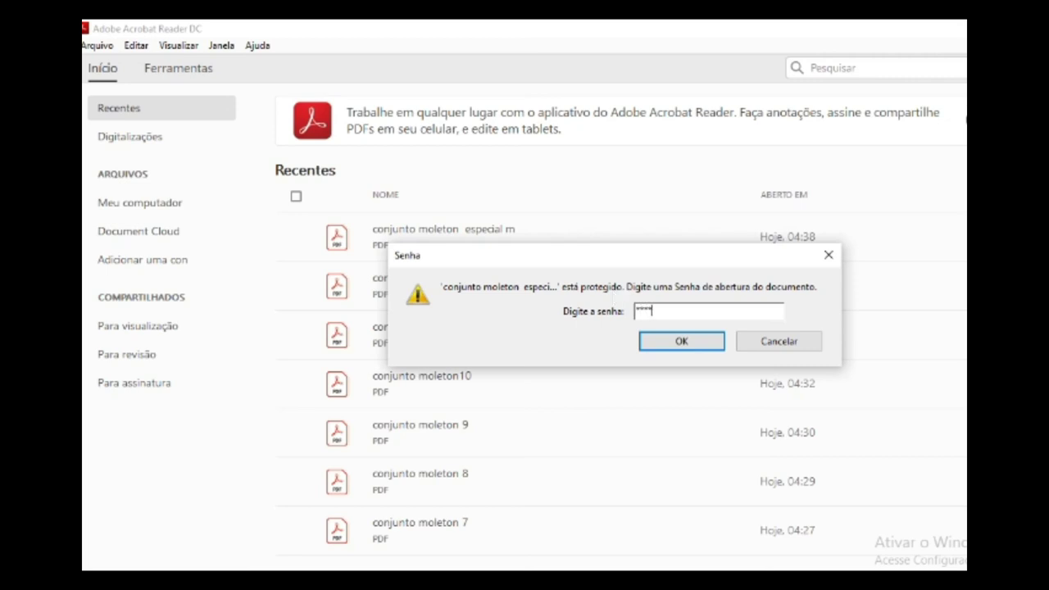
{"action": "key", "text": "Return"}
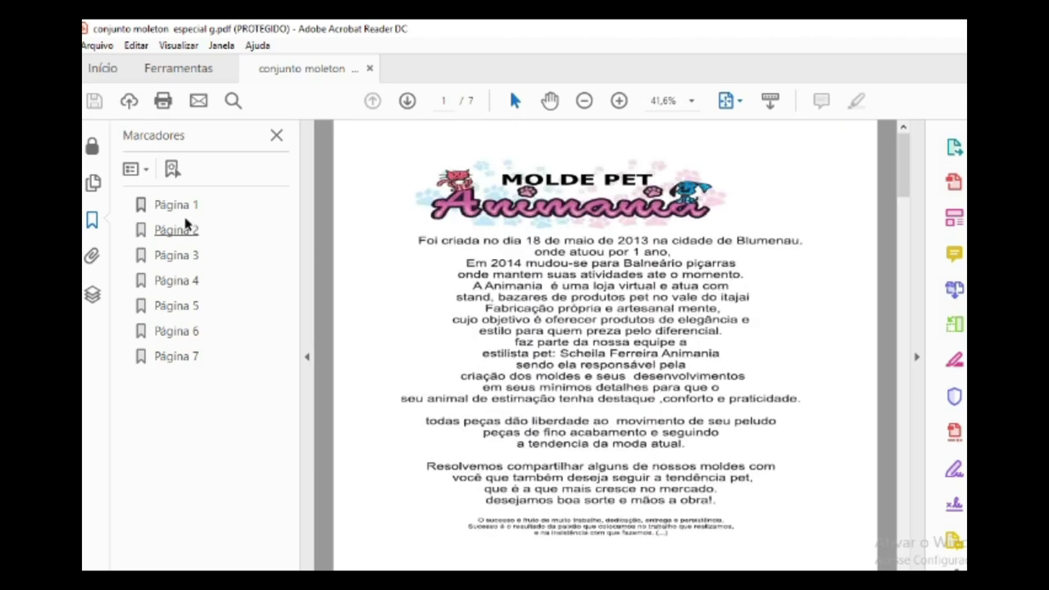
Step: Look through especial g from page 2 to page 5, and return to page 3
{"action": "left_click", "coordinate": [190, 233]}
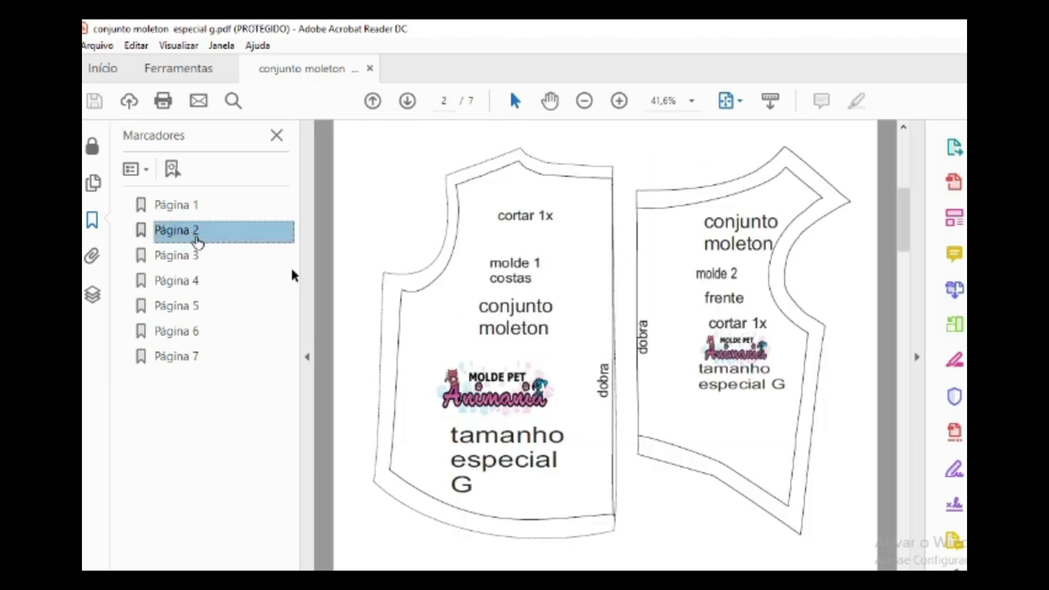
{"action": "left_click", "coordinate": [203, 261]}
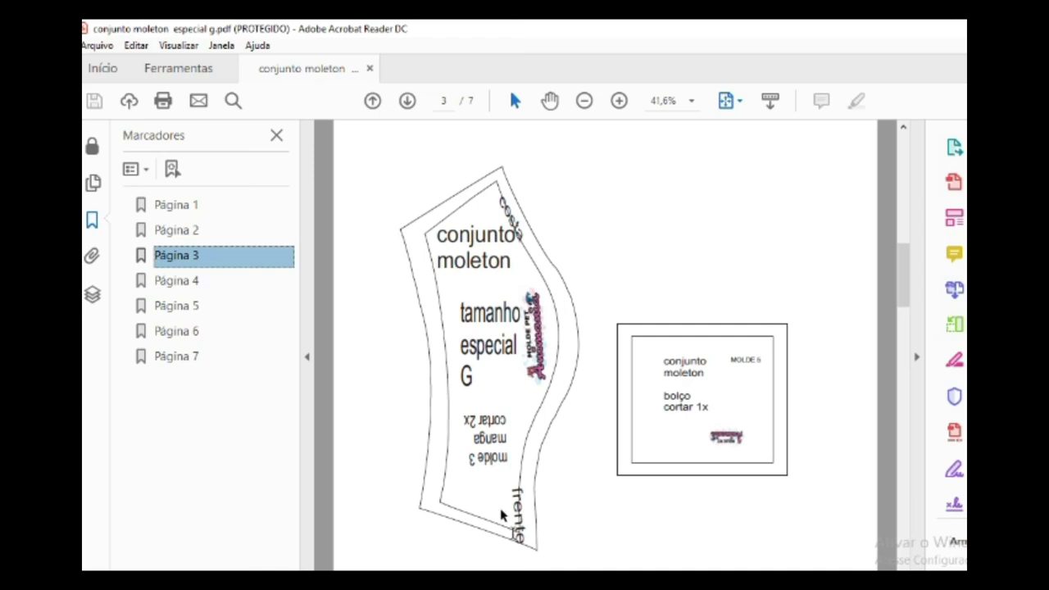
{"action": "left_click", "coordinate": [188, 283]}
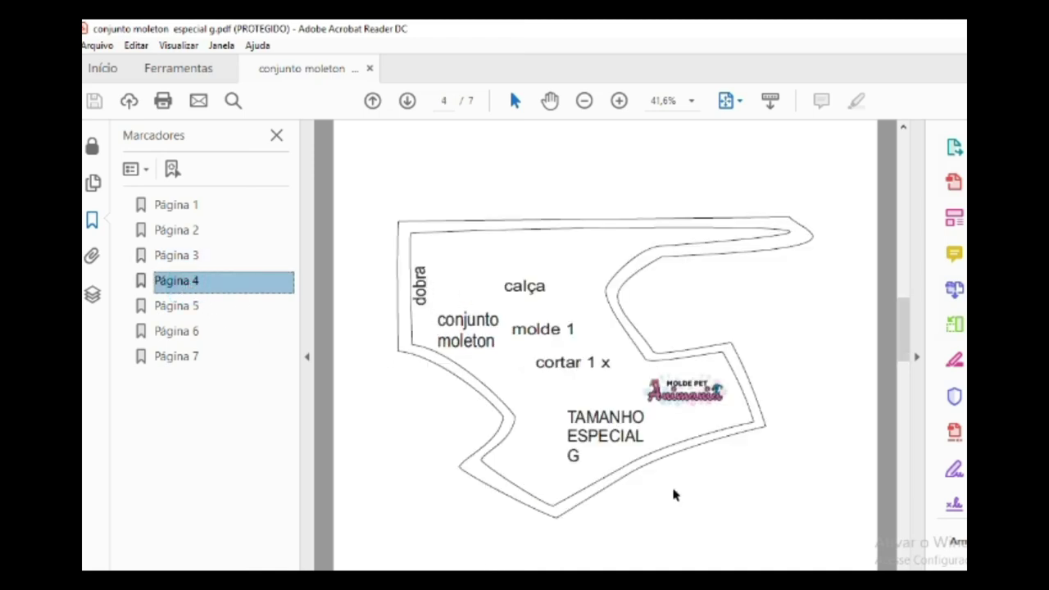
{"action": "left_click", "coordinate": [183, 306]}
{"action": "left_click", "coordinate": [185, 282]}
{"action": "left_click", "coordinate": [185, 257]}
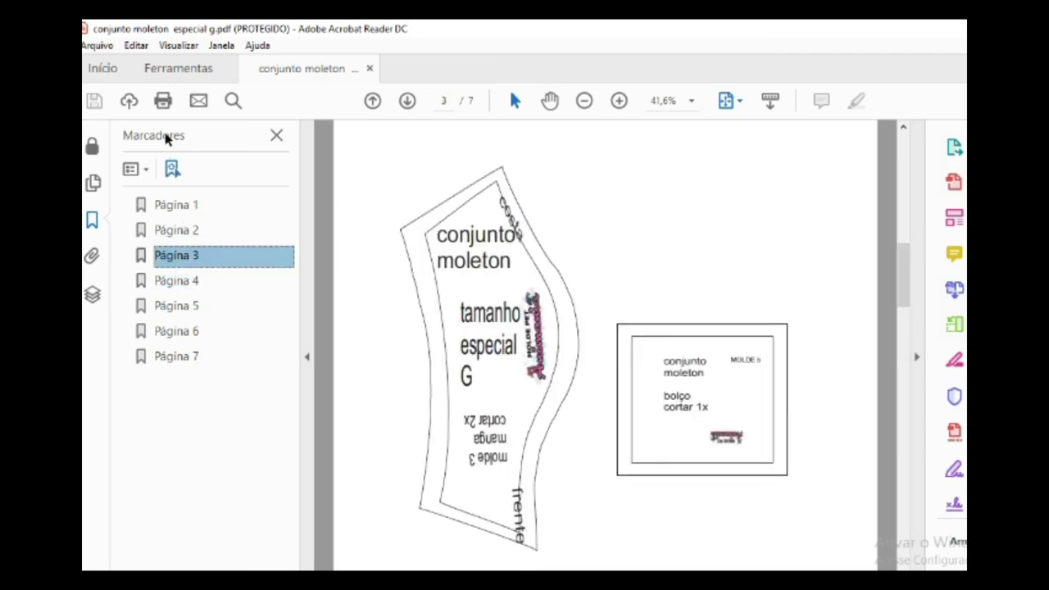
Step: Open the especial g print settings, choose Tamanho real sizing, and preview the pages up to page 5
{"action": "left_click", "coordinate": [163, 102]}
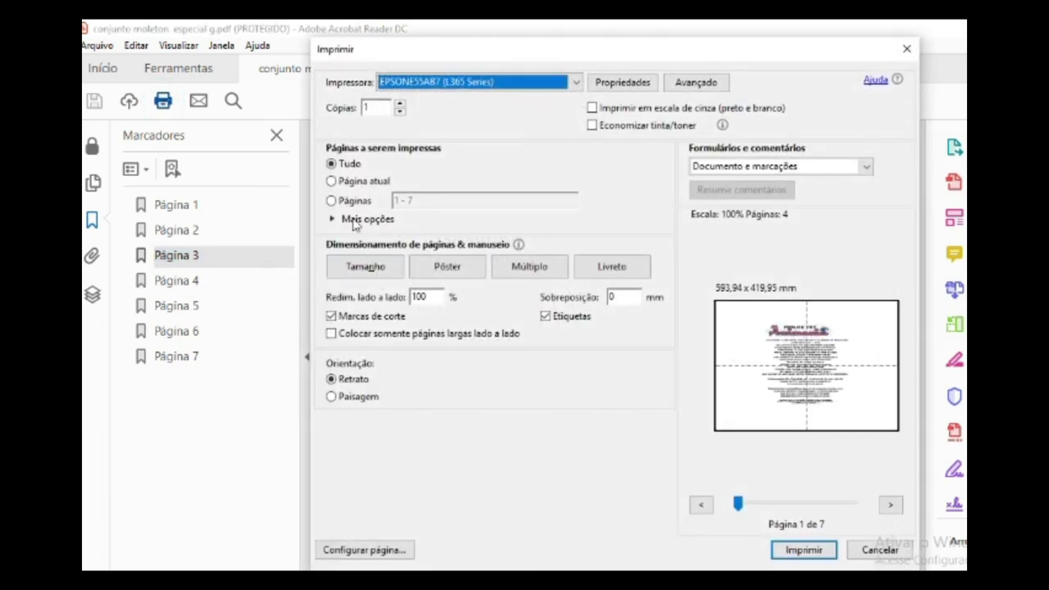
{"action": "left_click", "coordinate": [365, 266]}
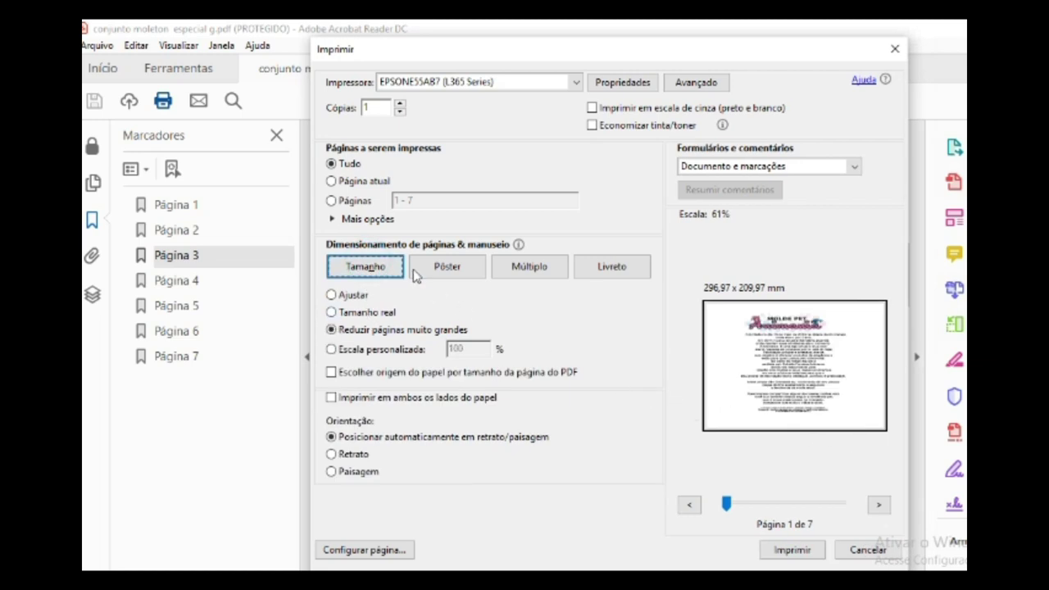
{"action": "left_click", "coordinate": [331, 312]}
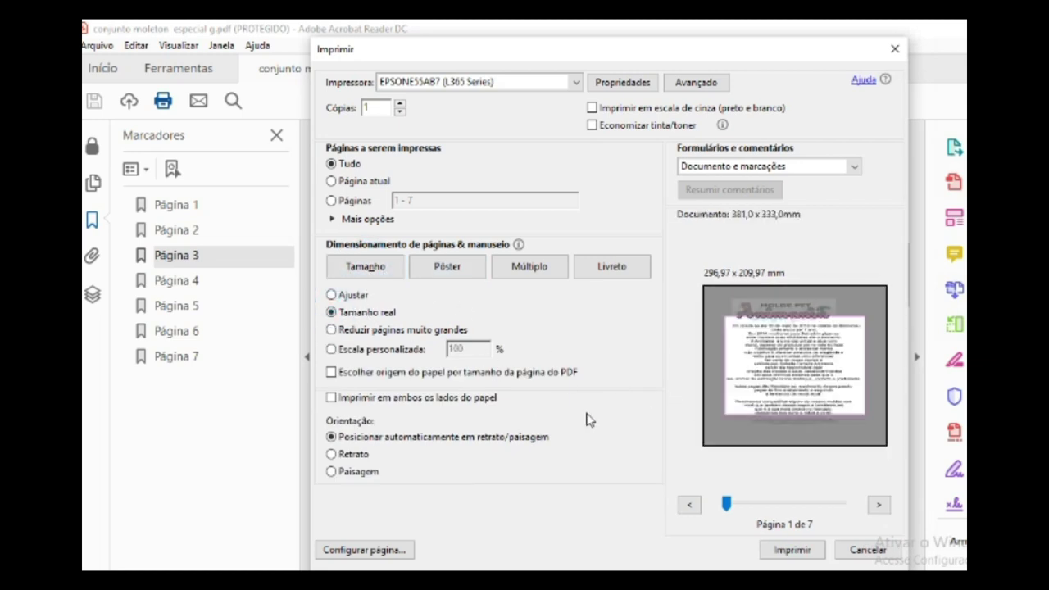
{"action": "left_click", "coordinate": [878, 506]}
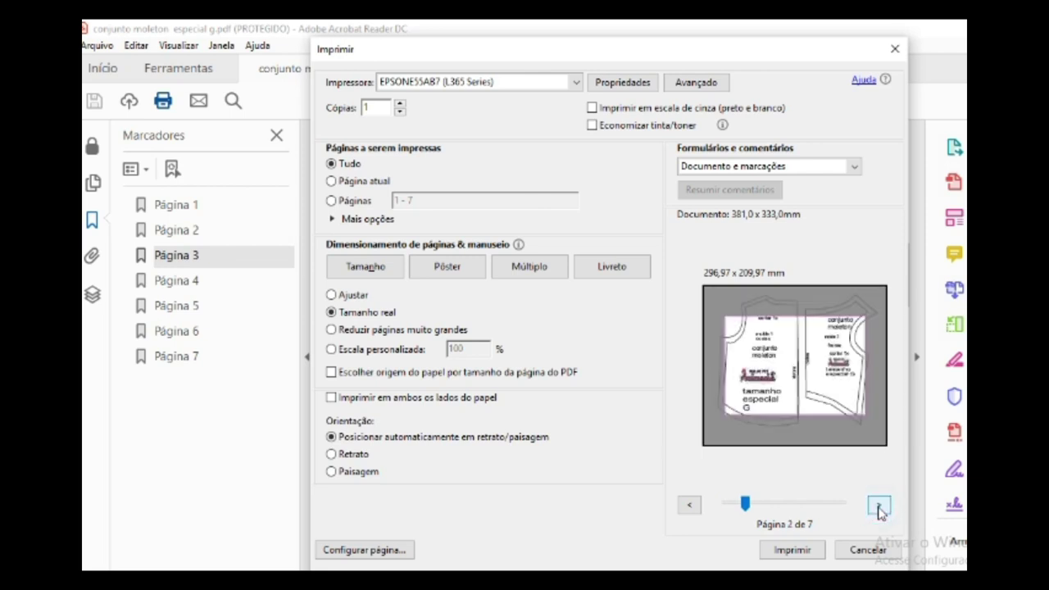
{"action": "left_click", "coordinate": [877, 505]}
{"action": "left_click", "coordinate": [877, 505]}
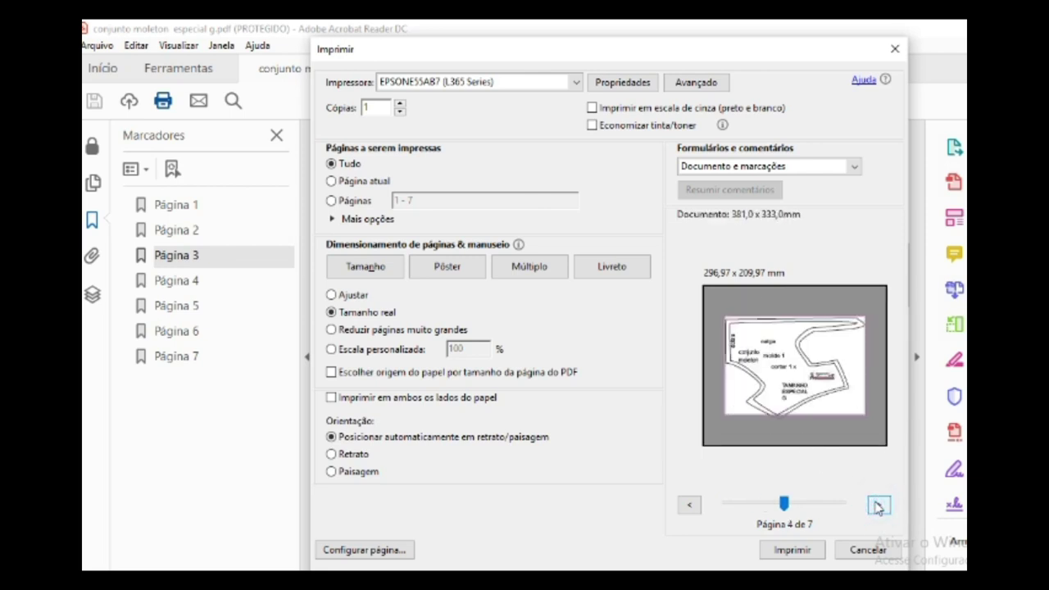
{"action": "left_click", "coordinate": [877, 505]}
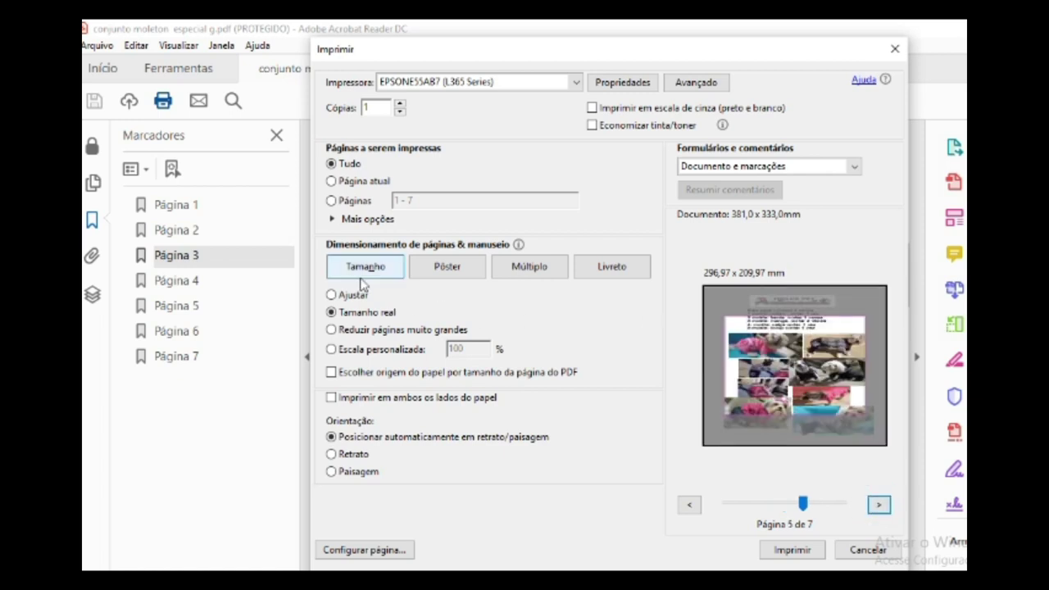
Step: Set the especial g sizing to Póster with page range 2-4, and check the tiling up to page 4 and back to page 2
{"action": "left_click", "coordinate": [464, 274]}
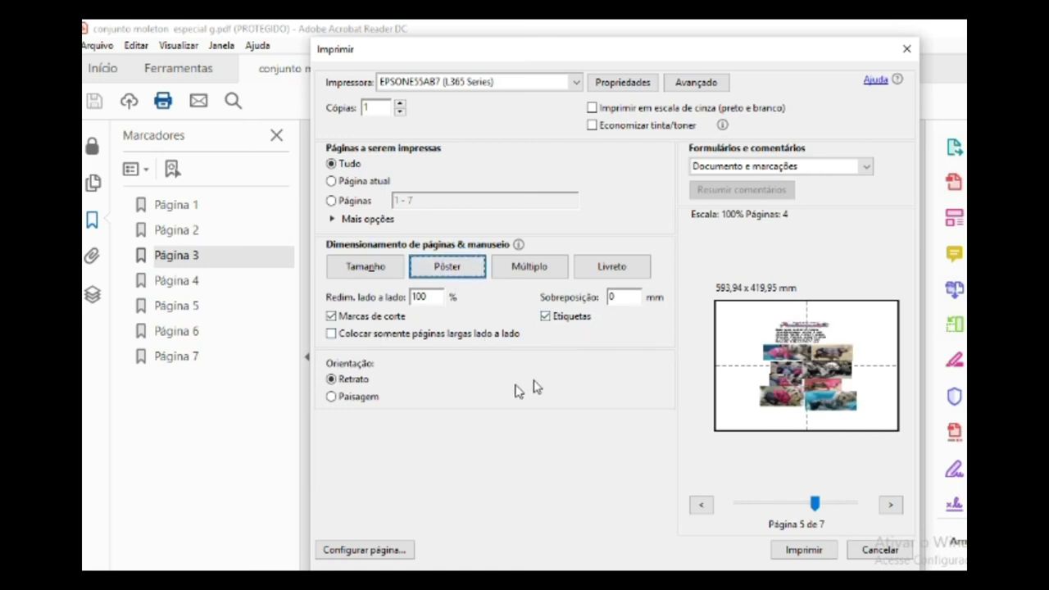
{"action": "left_click", "coordinate": [332, 201]}
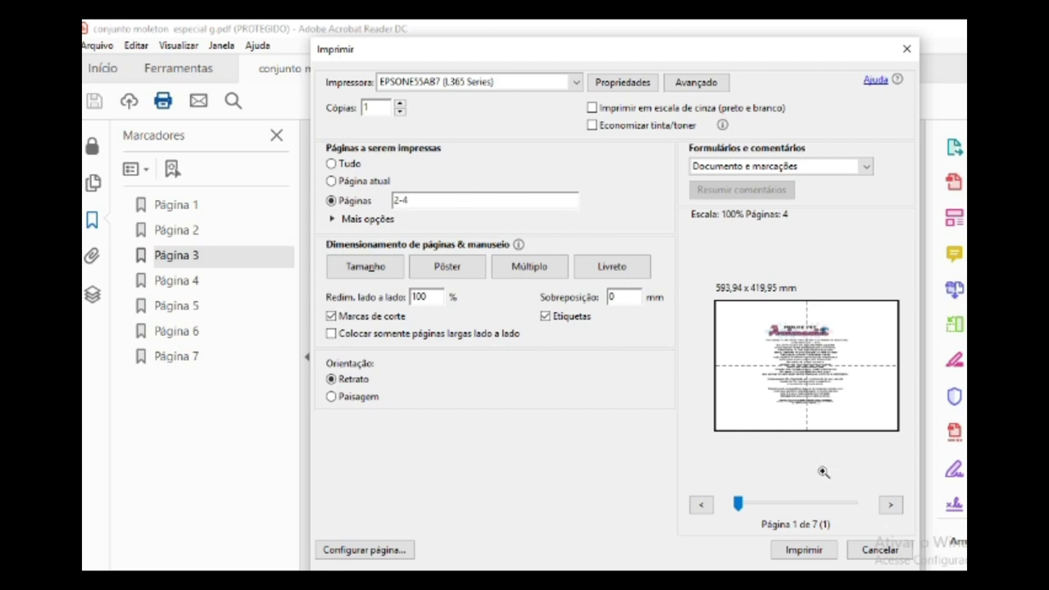
{"action": "left_click", "coordinate": [700, 504]}
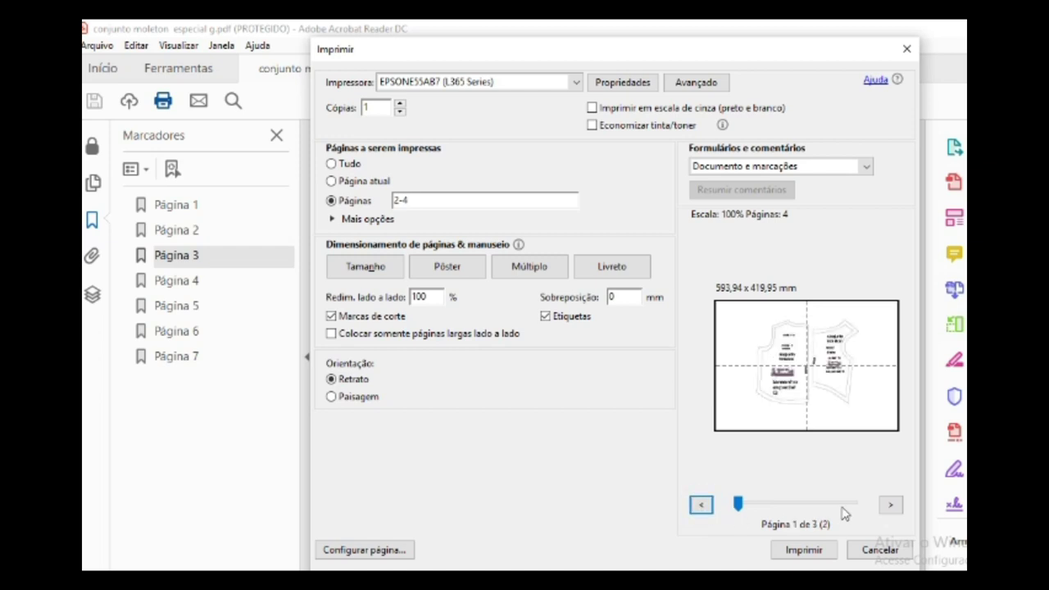
{"action": "left_click", "coordinate": [892, 504]}
{"action": "left_click", "coordinate": [893, 505]}
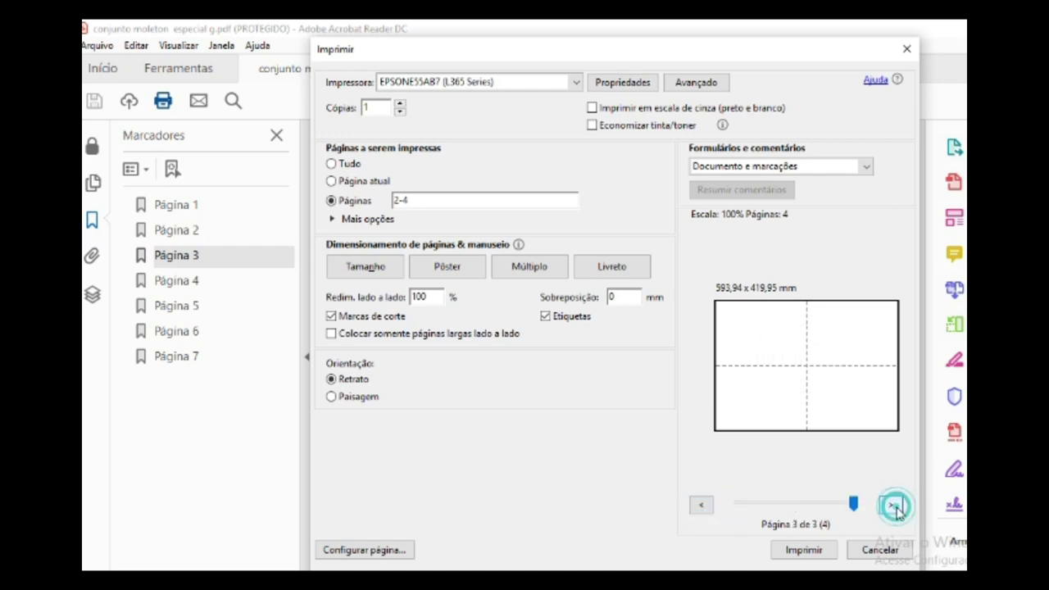
{"action": "left_click", "coordinate": [702, 504]}
{"action": "left_click", "coordinate": [702, 504]}
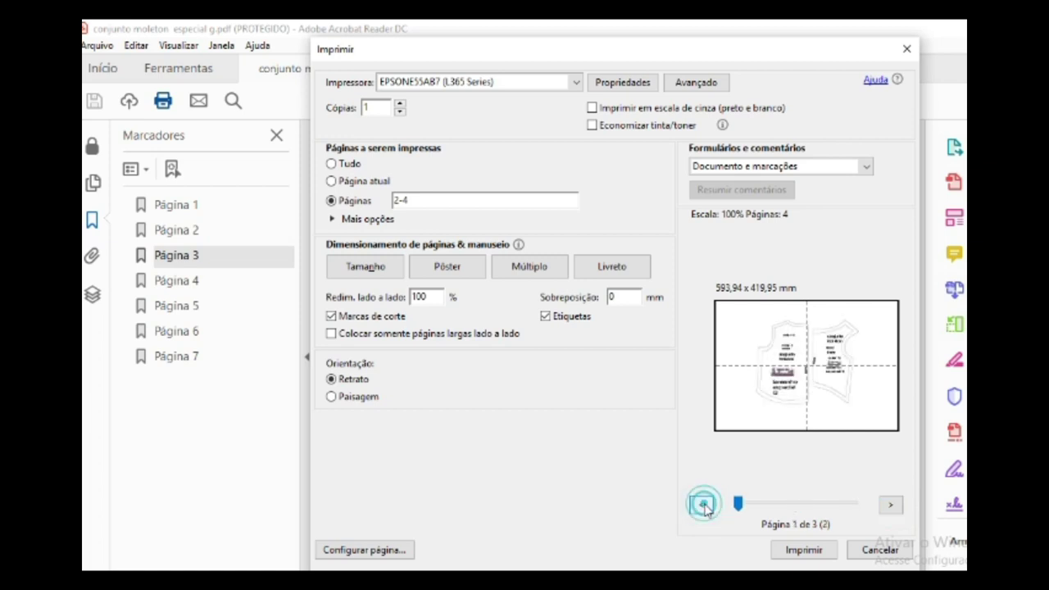
Step: Close the especial g document and open TABELA MEDIDAS from the conjunto moleton completo folder
{"action": "left_click", "coordinate": [793, 555]}
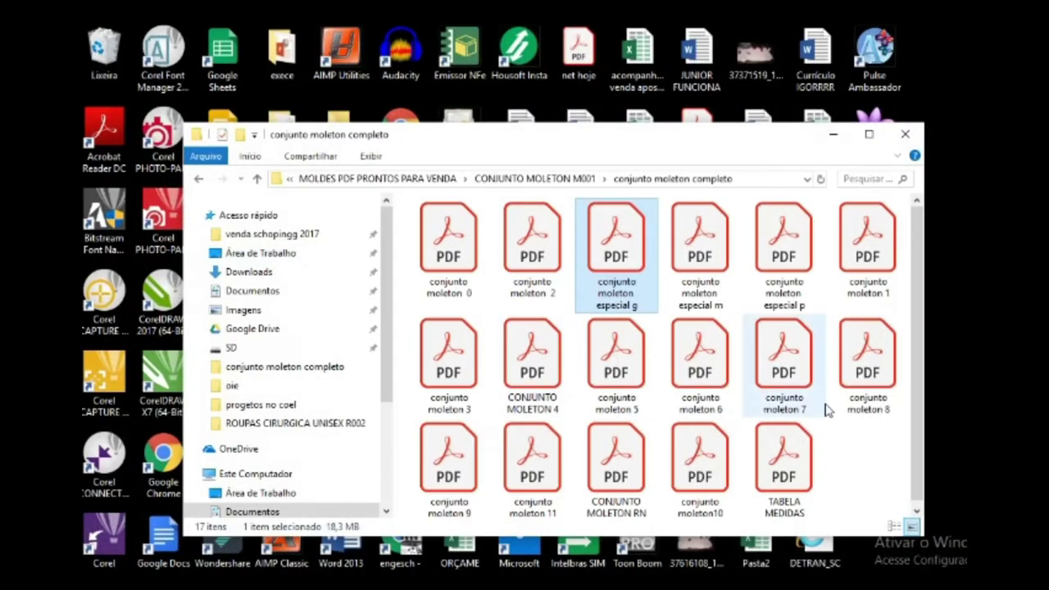
{"action": "left_click", "coordinate": [800, 484]}
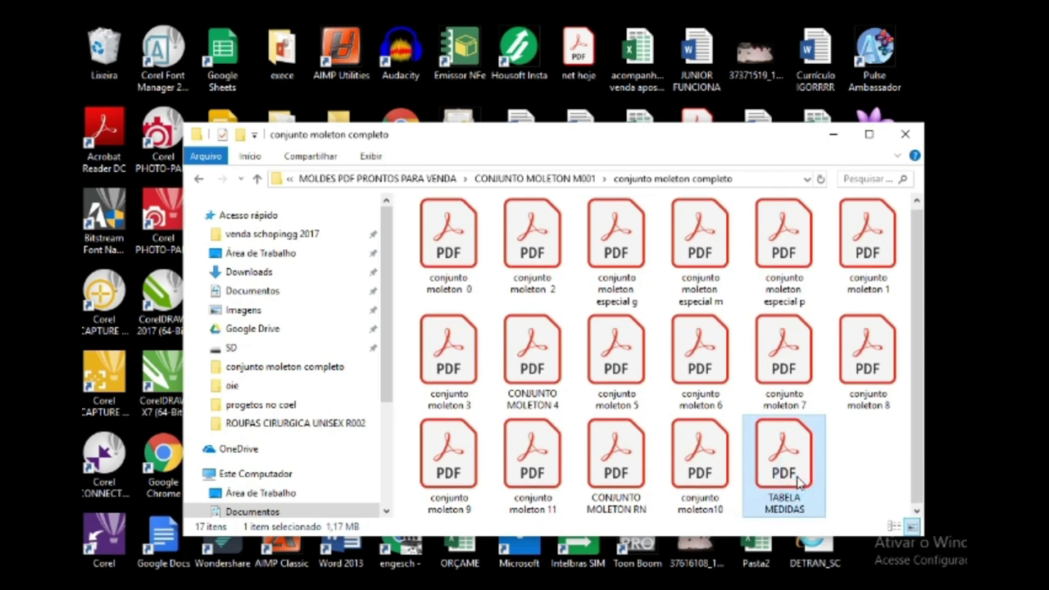
{"action": "double_click", "coordinate": [801, 484]}
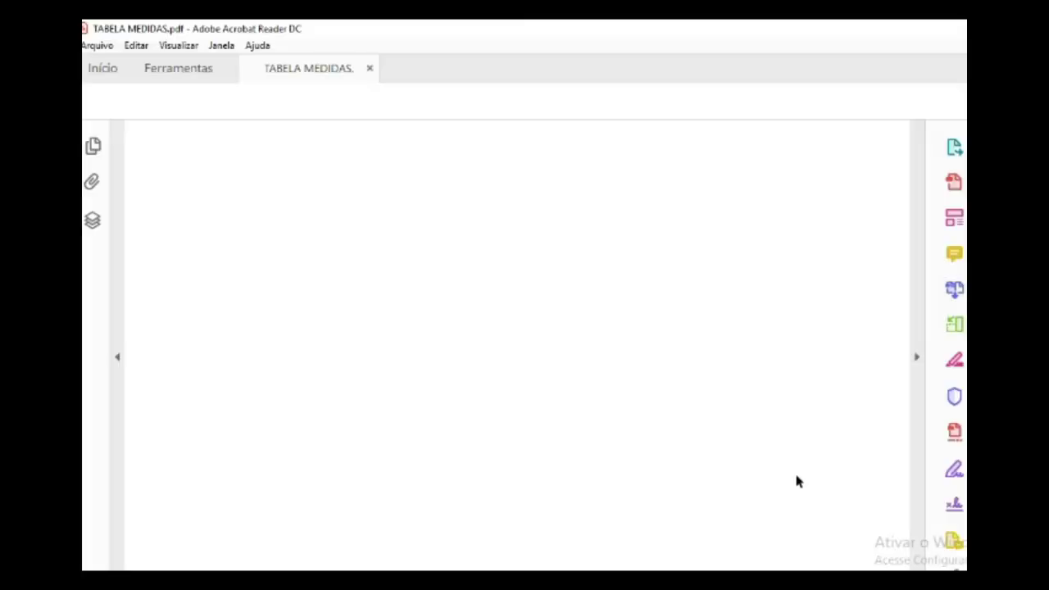